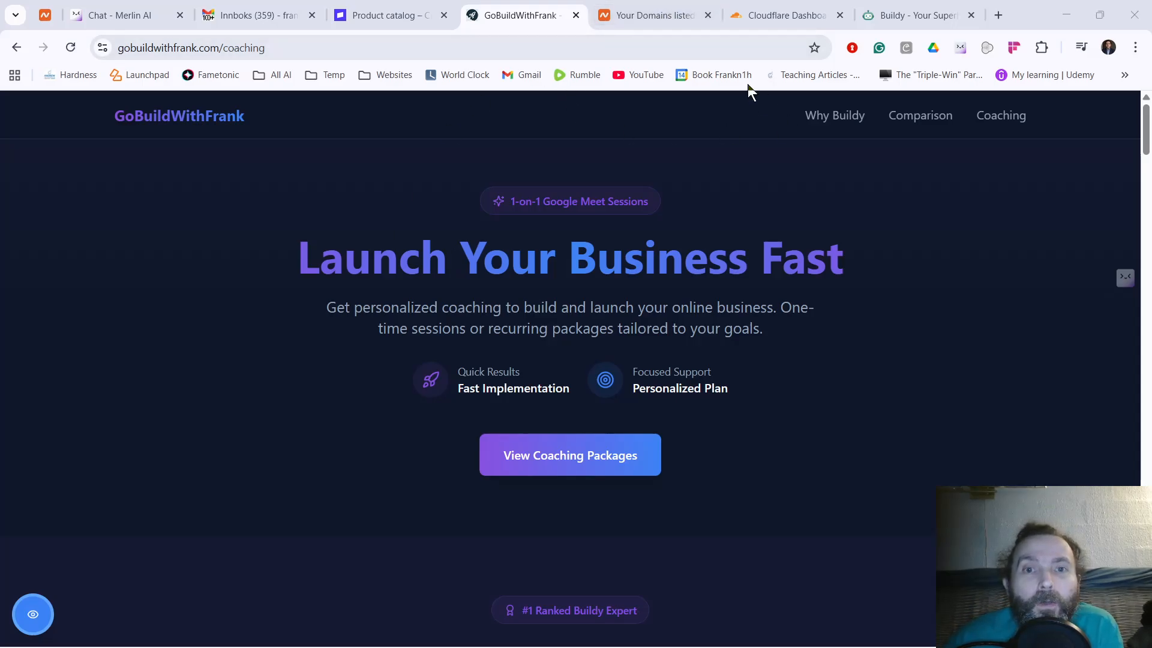
Step: Switch to the Namecheap domain list, open the management page for webhookwizard.app, and dismiss the cash-back offer
click(648, 14)
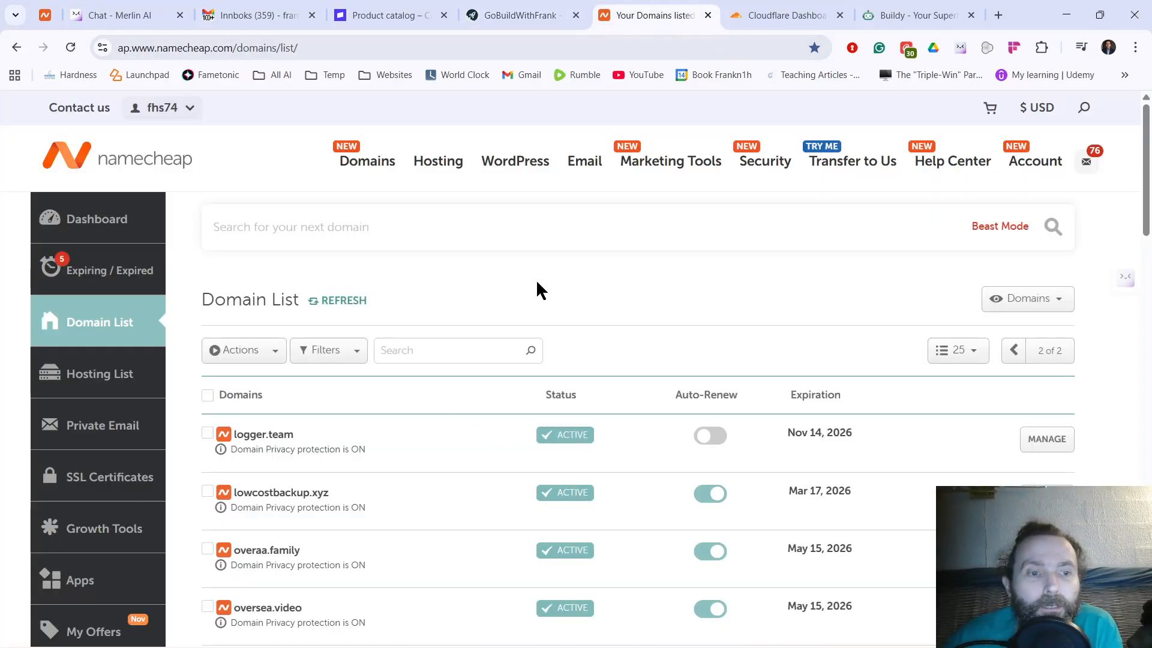
scroll(501, 288, down, 5)
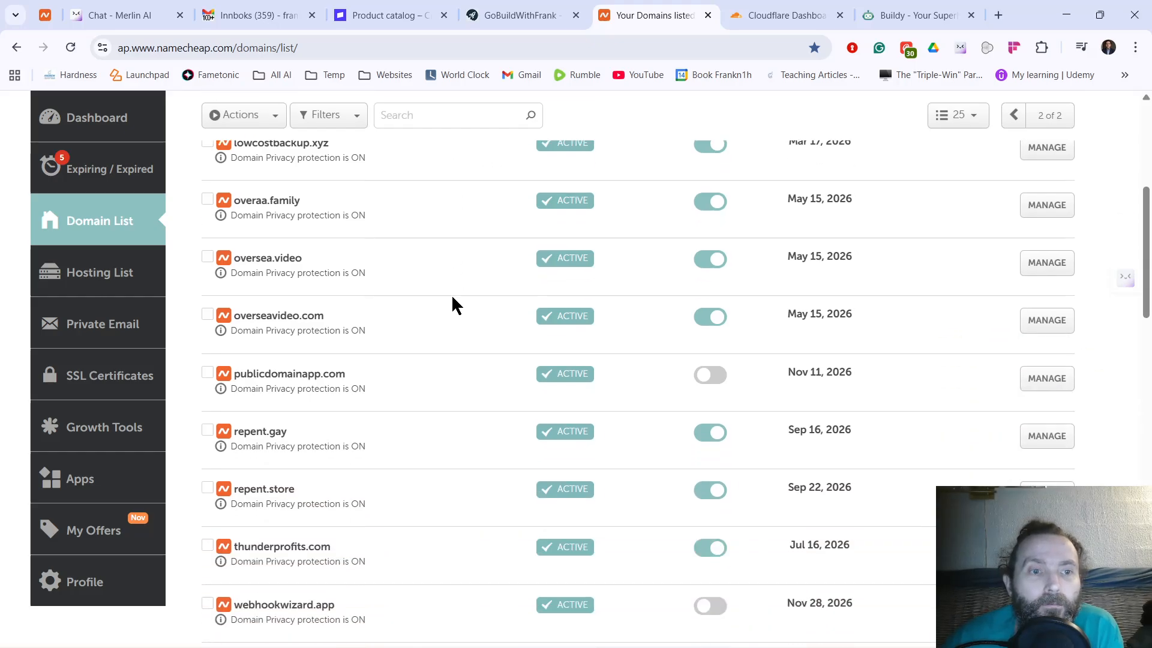
scroll(456, 297, down, 6)
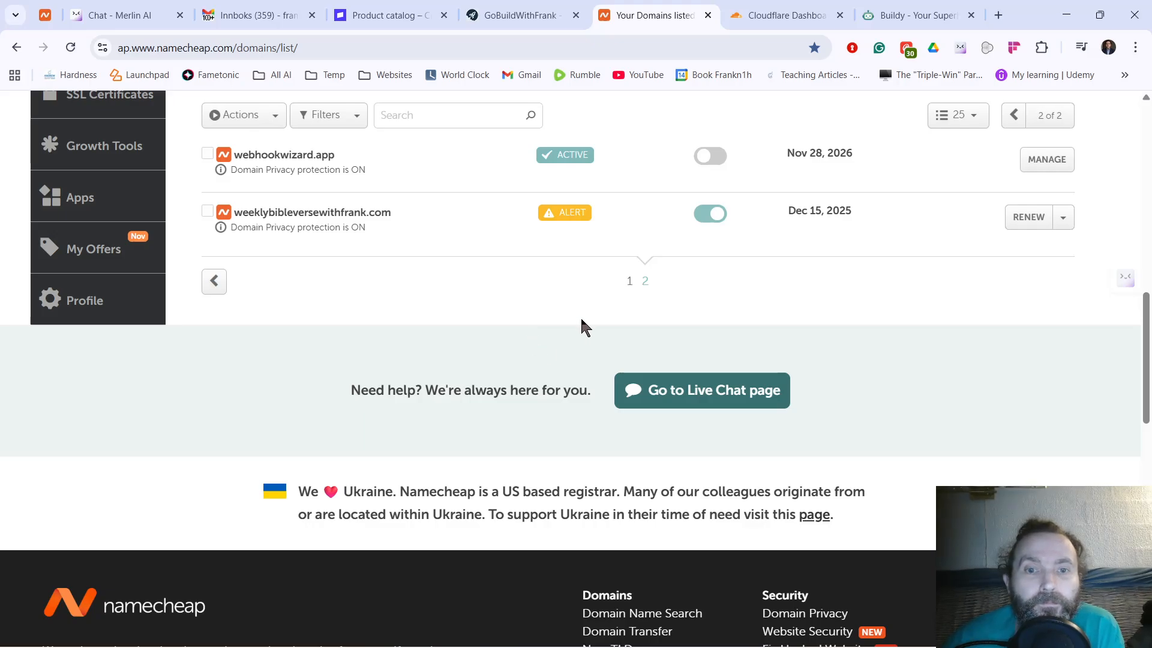
scroll(528, 330, up, 3)
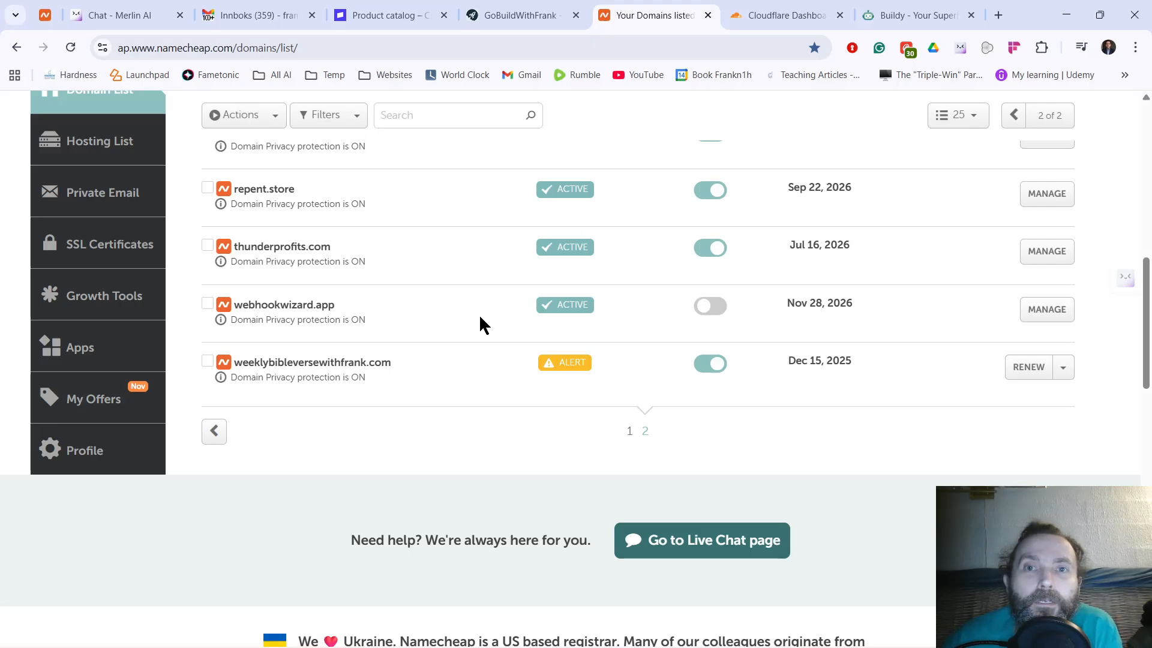
scroll(480, 317, up, 1)
scroll(481, 318, down, 1)
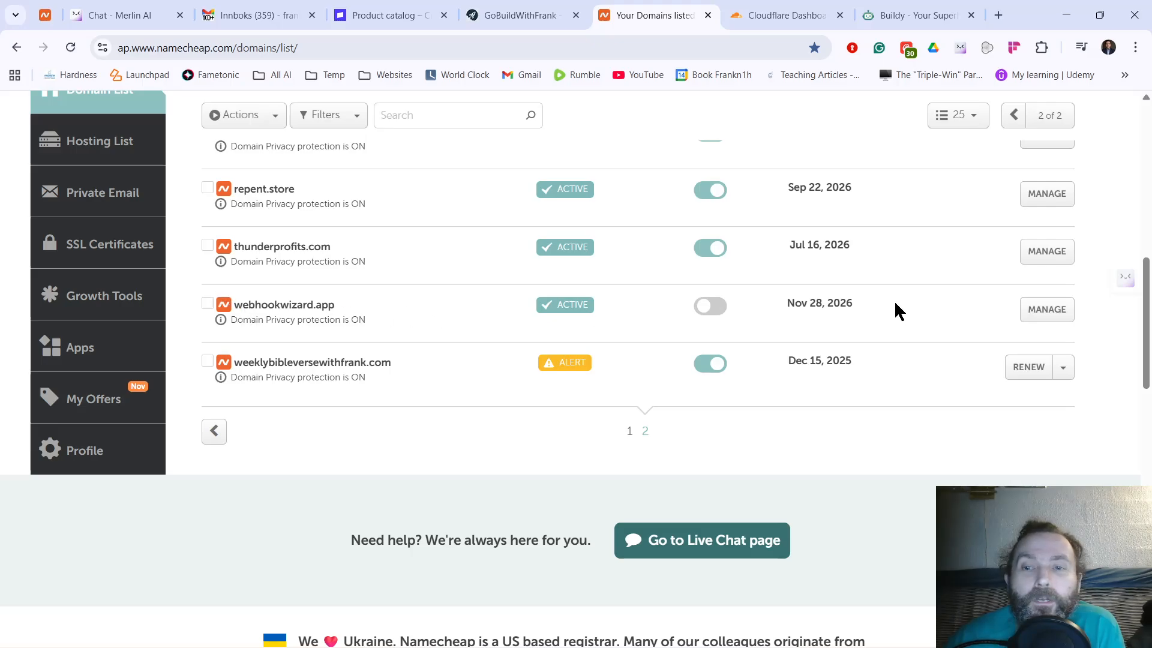
click(1051, 316)
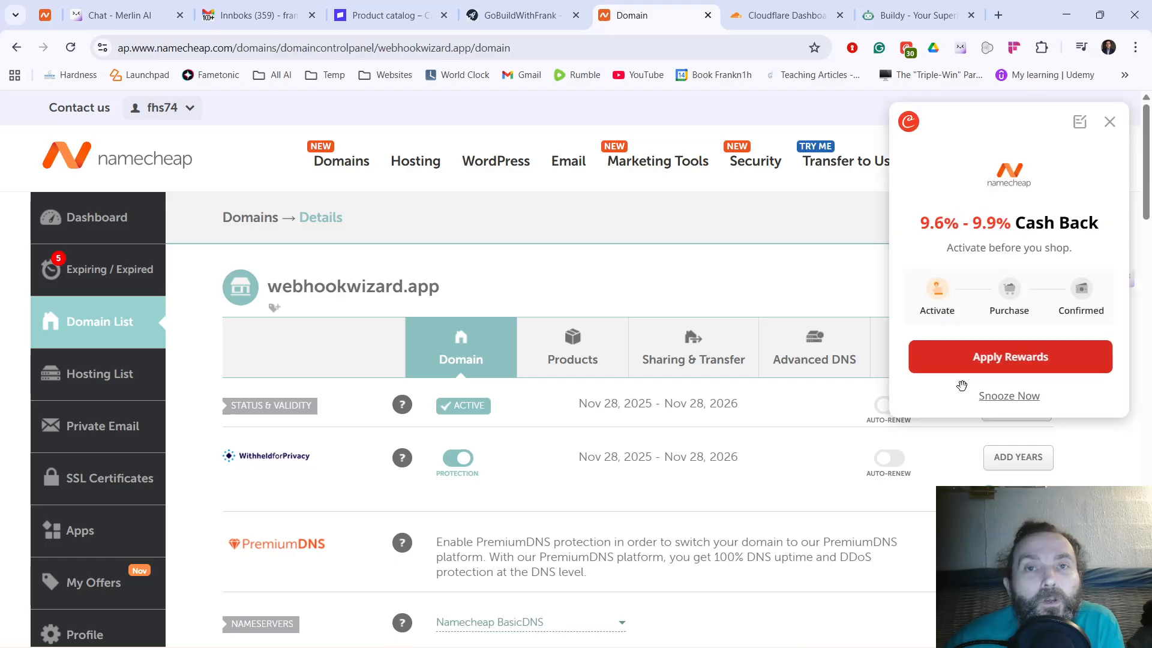
click(1107, 122)
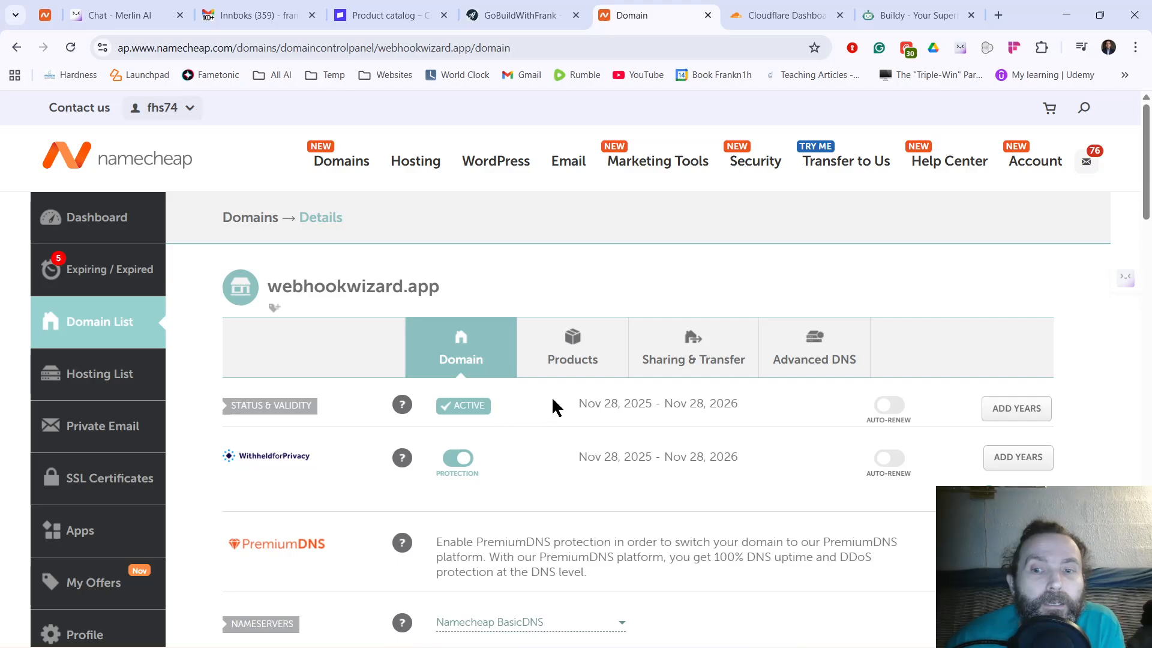
Step: Set the nameservers of webhookwizard.app to Custom DNS
scroll(552, 402, down, 4)
scroll(520, 216, up, 3)
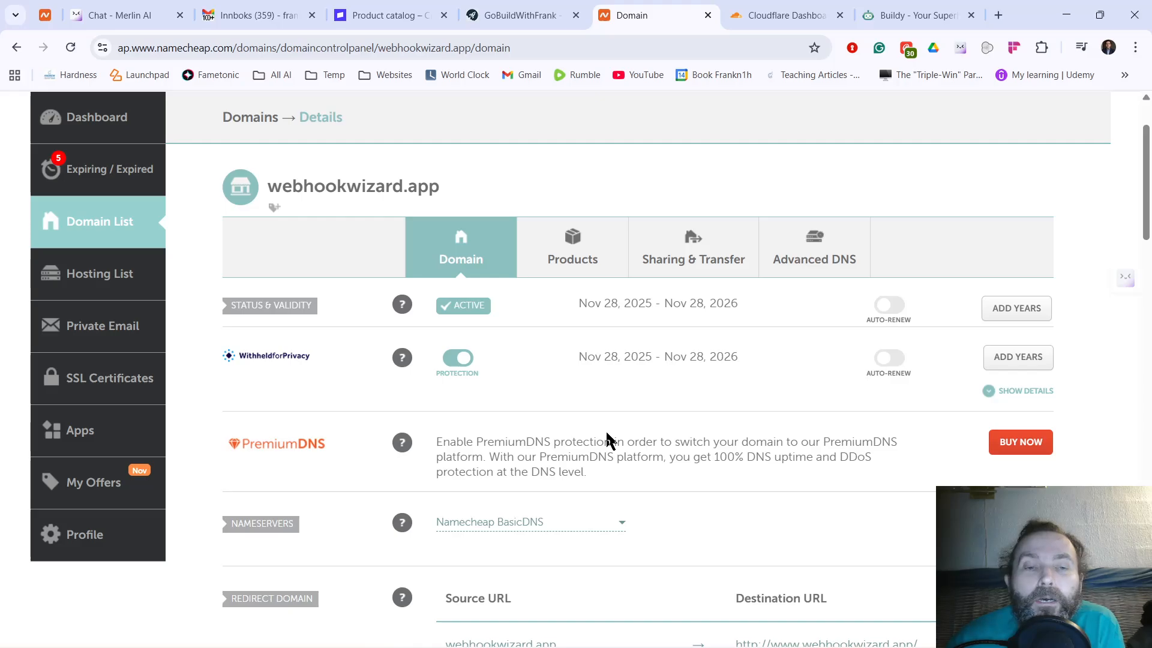
scroll(606, 430, down, 3)
scroll(633, 393, down, 2)
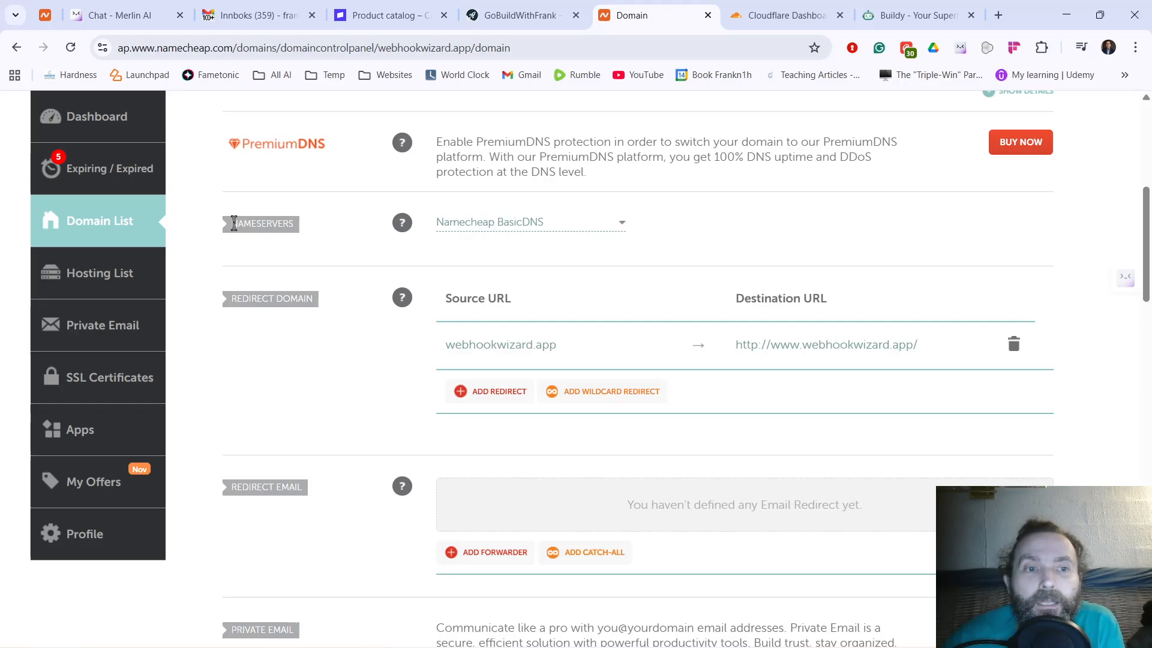
click(513, 223)
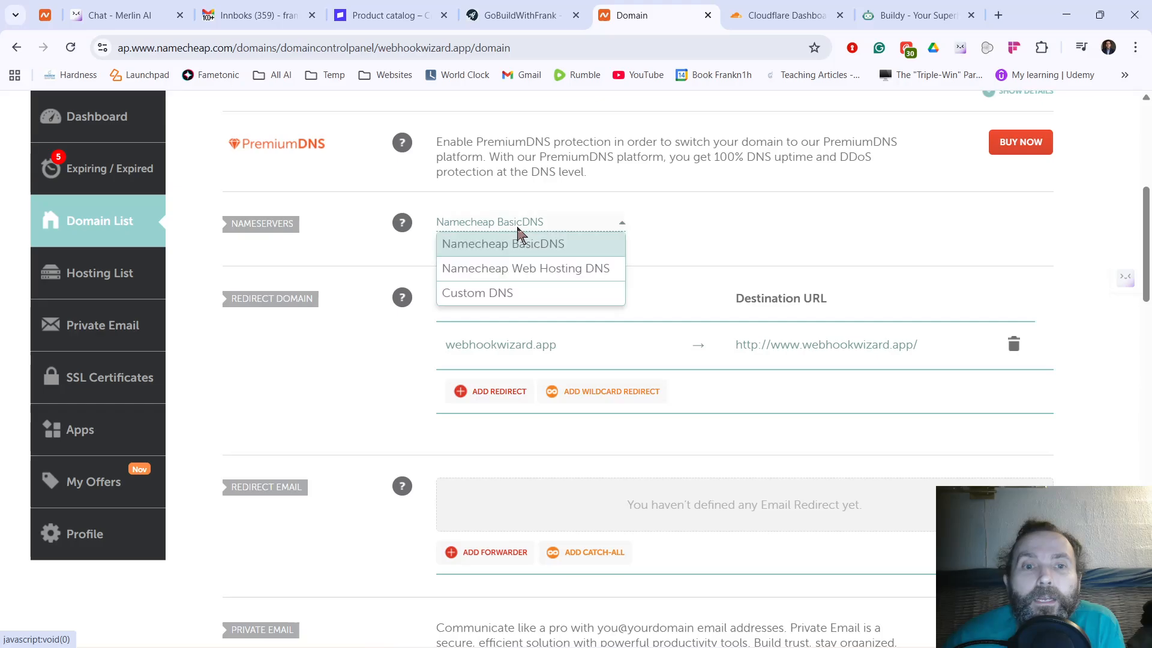
click(502, 299)
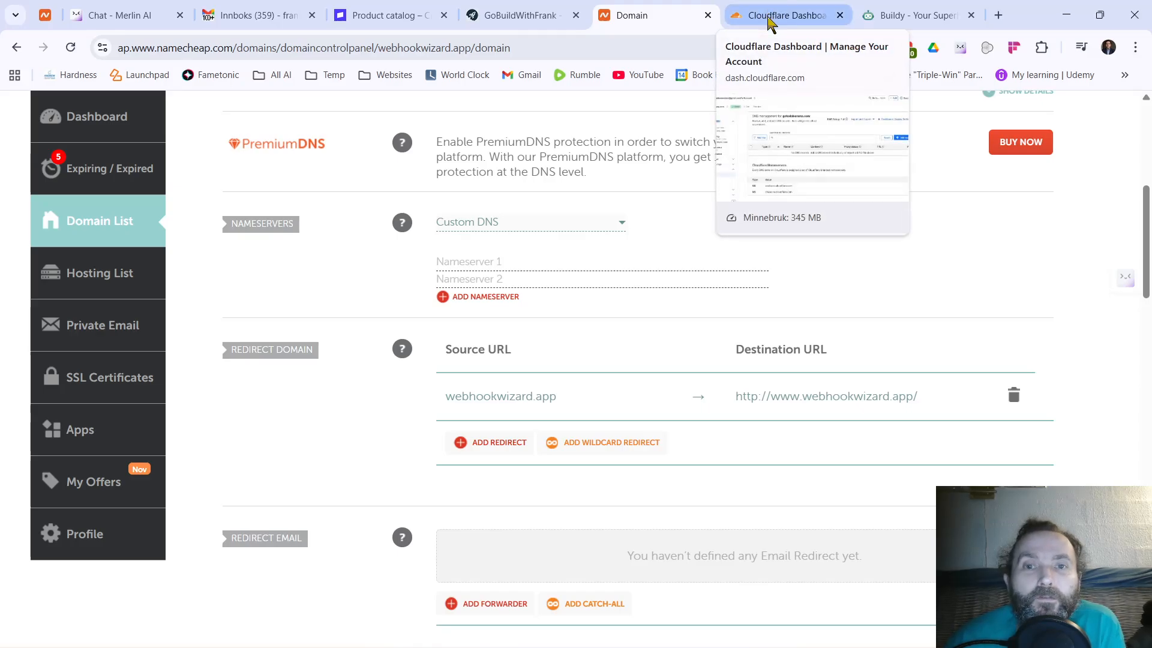
Step: Switch to the Cloudflare dashboard and start onboarding a domain from the account home
click(771, 18)
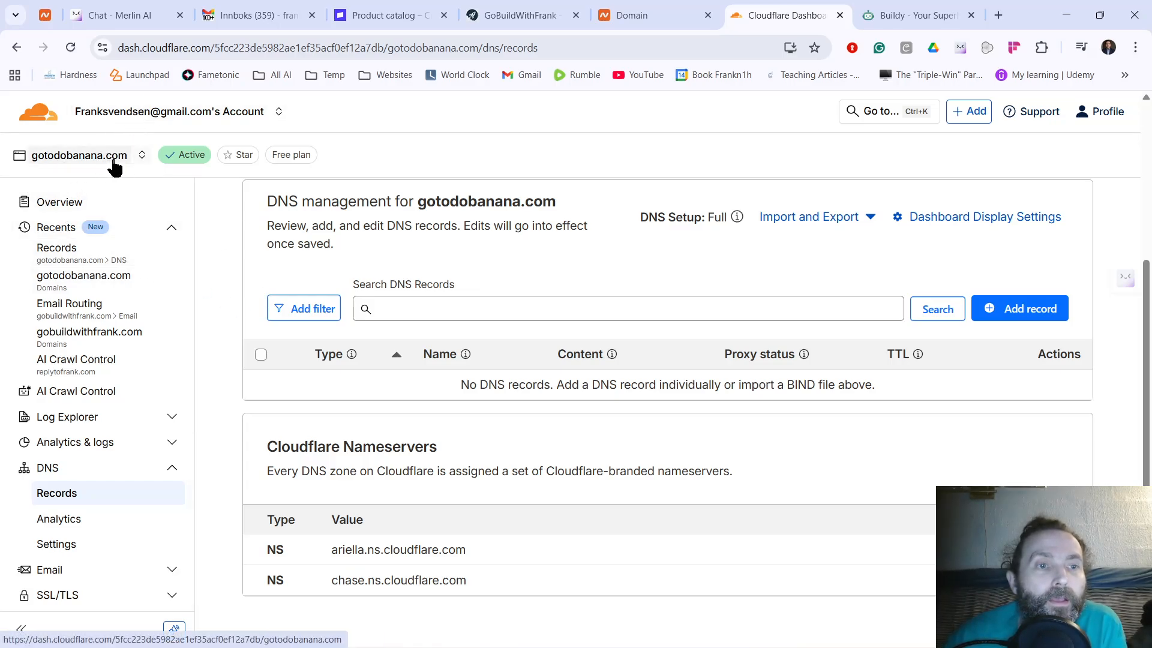
click(136, 120)
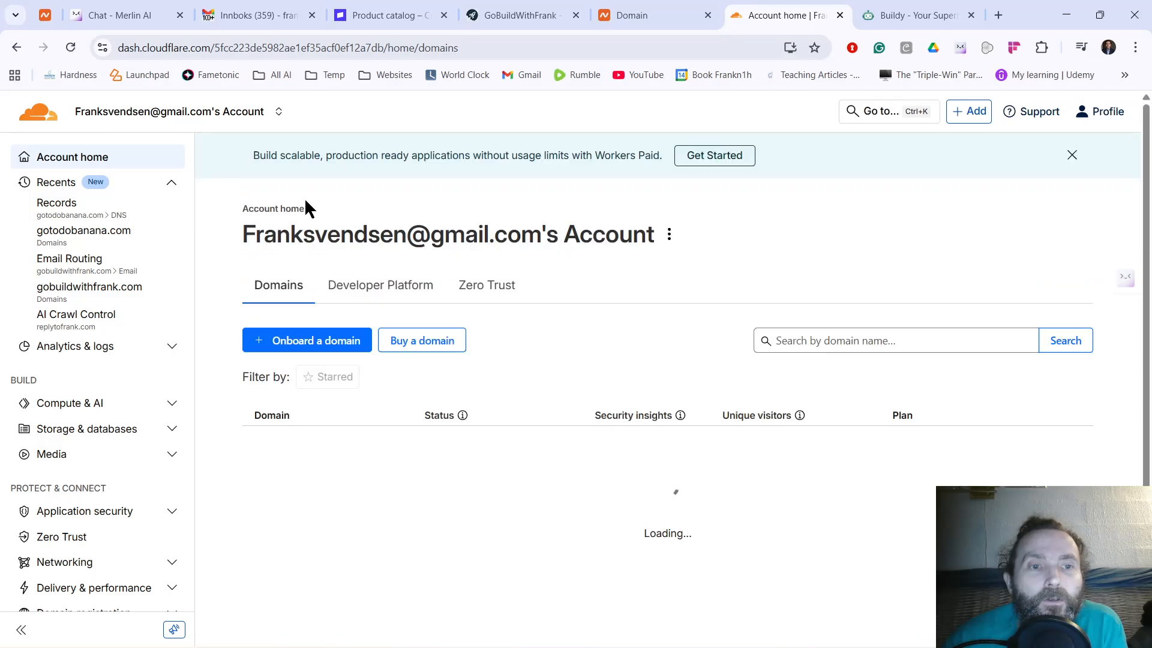
click(297, 349)
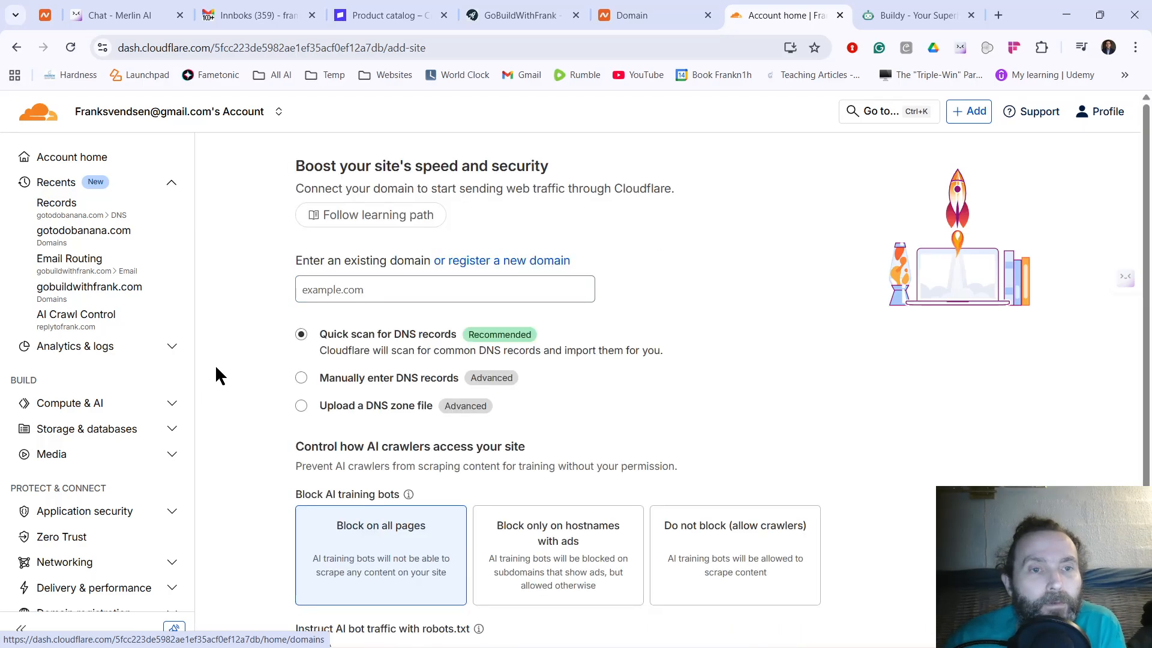
Step: Copy the domain name webhookwizard.app from Namecheap and enter it as the existing domain in Cloudflare
click(637, 18)
scroll(543, 318, up, 7)
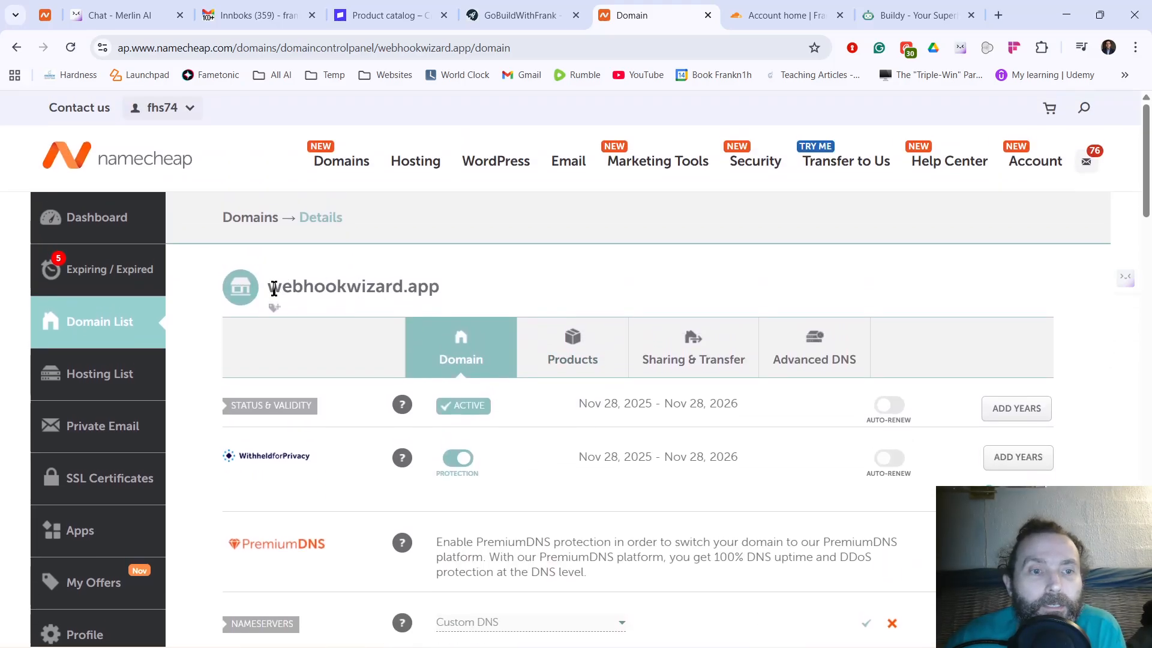
drag(268, 287, 430, 288)
right_click(430, 287)
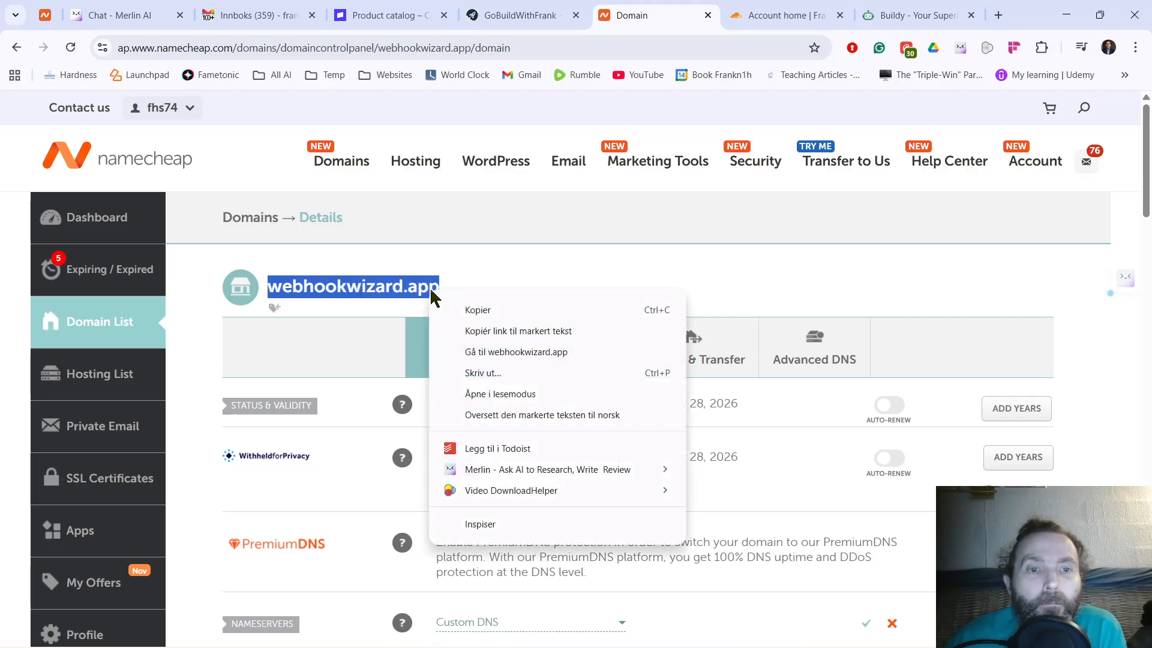
click(476, 305)
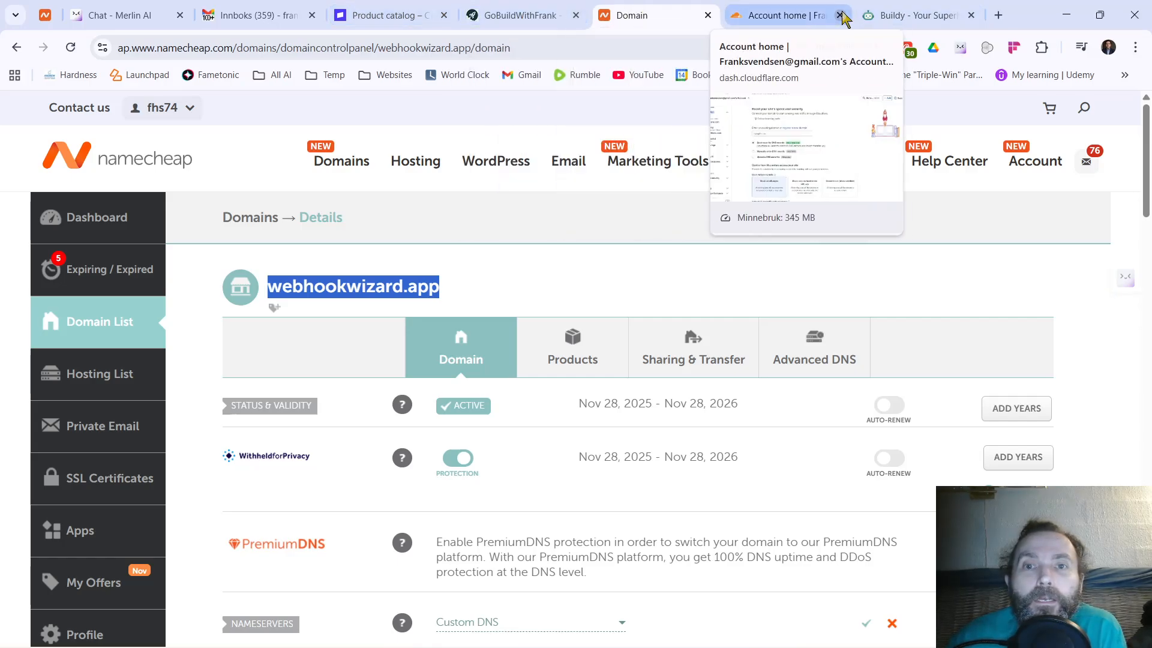
click(784, 16)
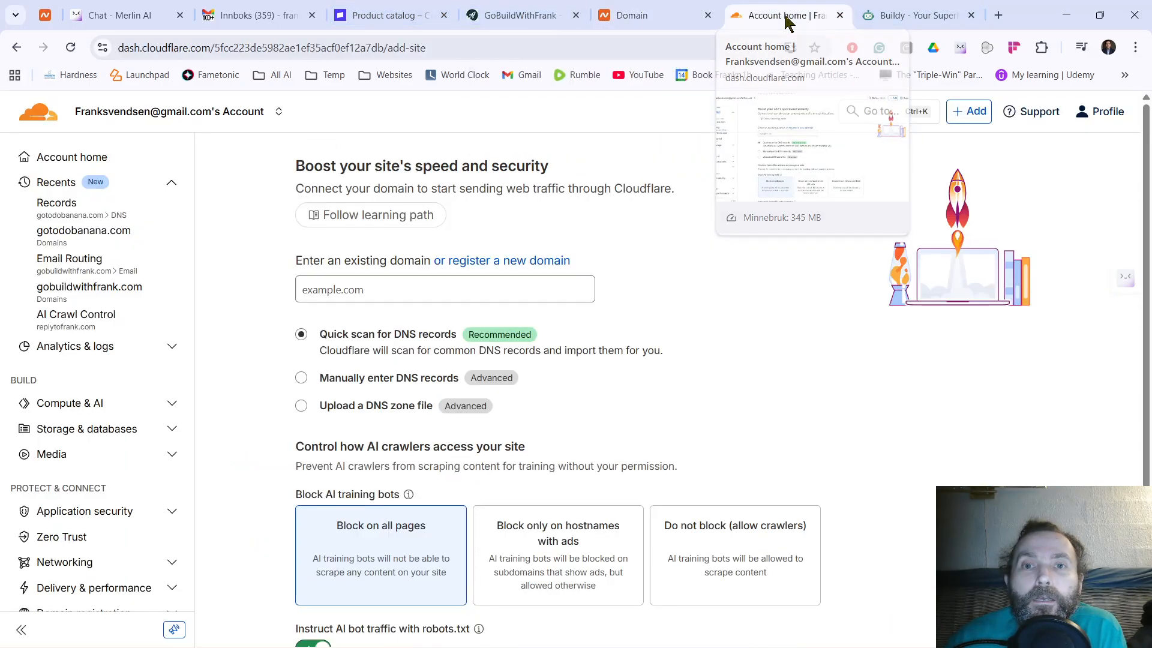
right_click(422, 294)
click(482, 444)
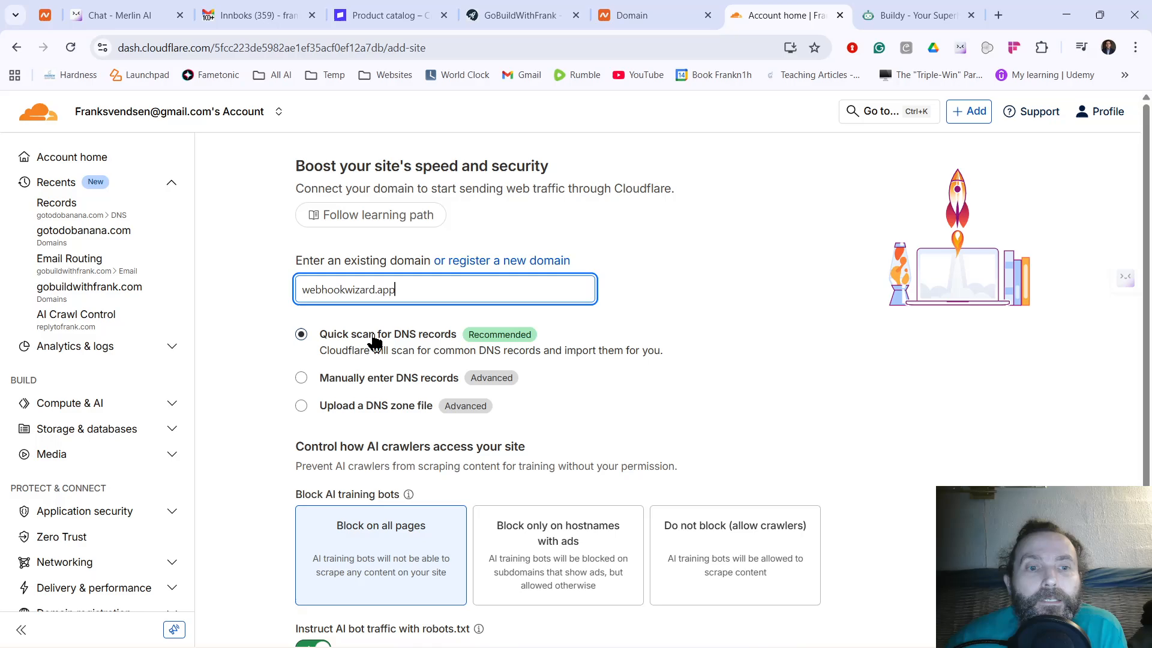
Step: Set AI training bots to "Do not block (allow crawlers)" and continue the domain setup with the quick DNS record scan
scroll(684, 385, down, 3)
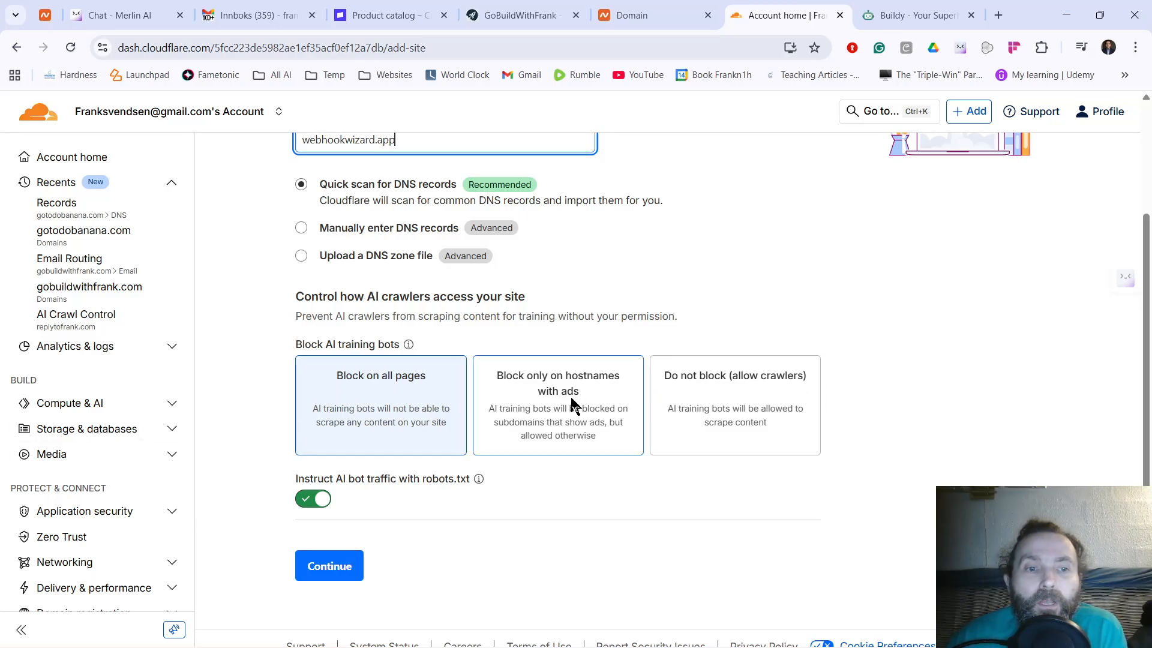
click(728, 398)
click(702, 438)
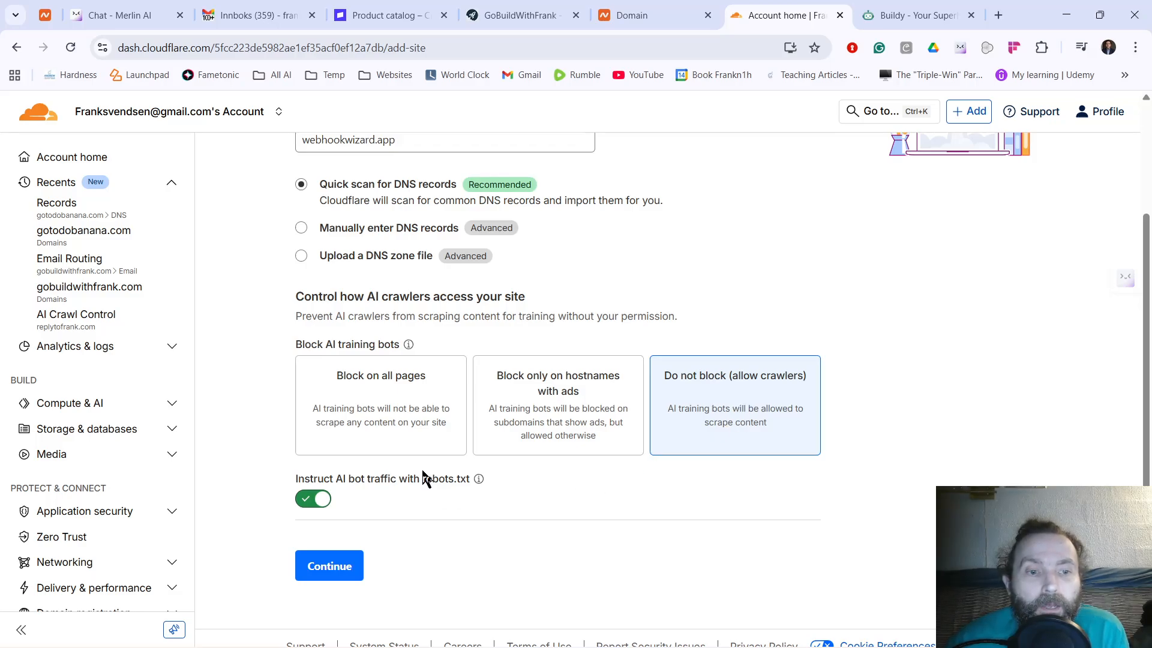
scroll(424, 489, down, 1)
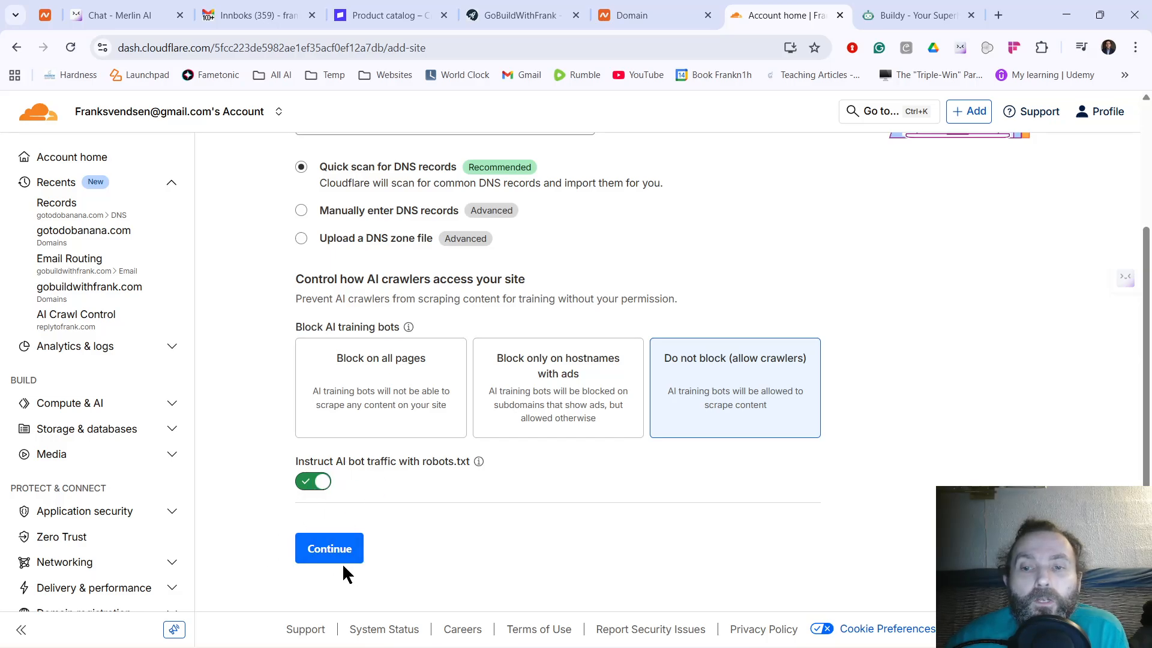
click(344, 547)
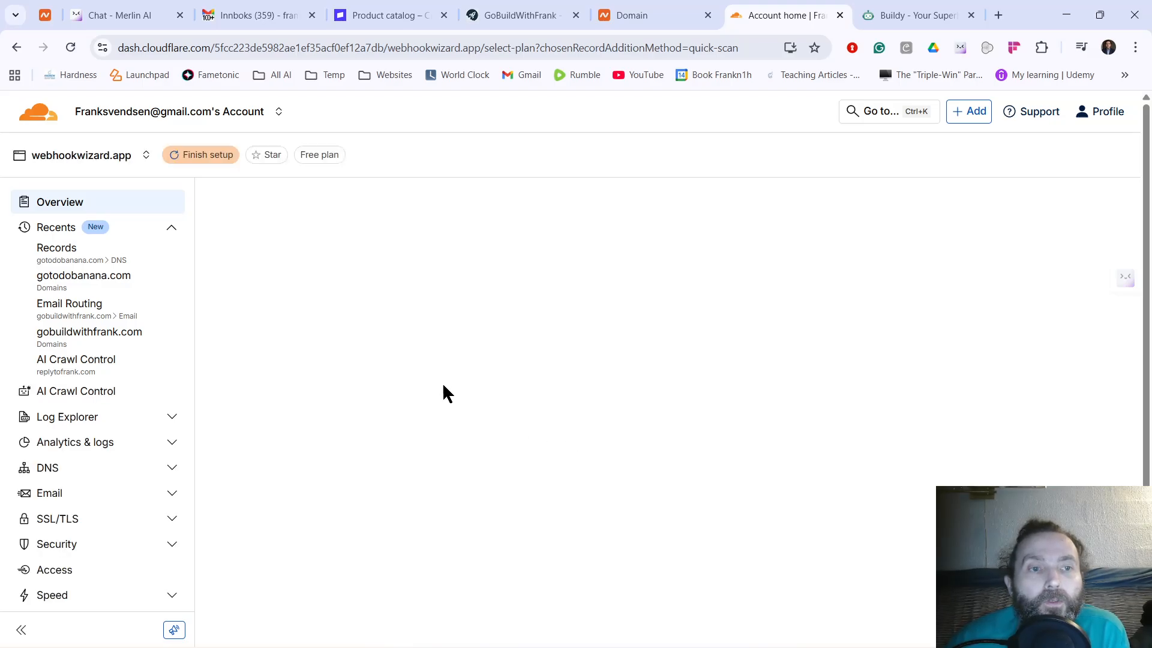
Step: Select the Free plan for webhookwizard.app
scroll(400, 401, down, 3)
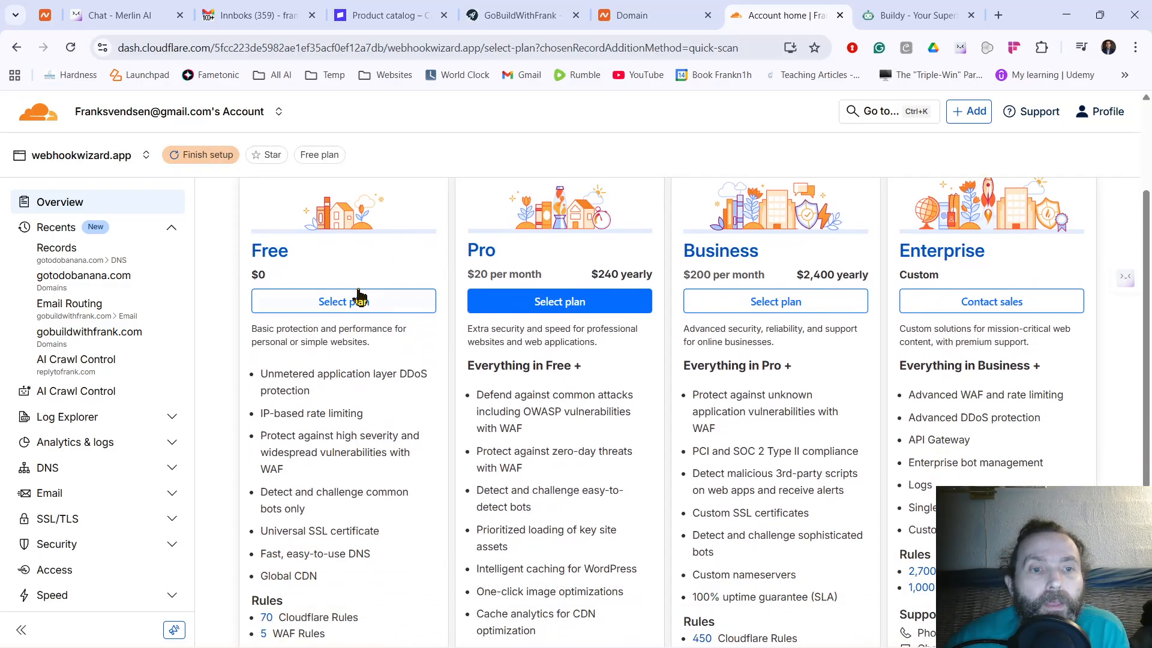
scroll(357, 301, up, 3)
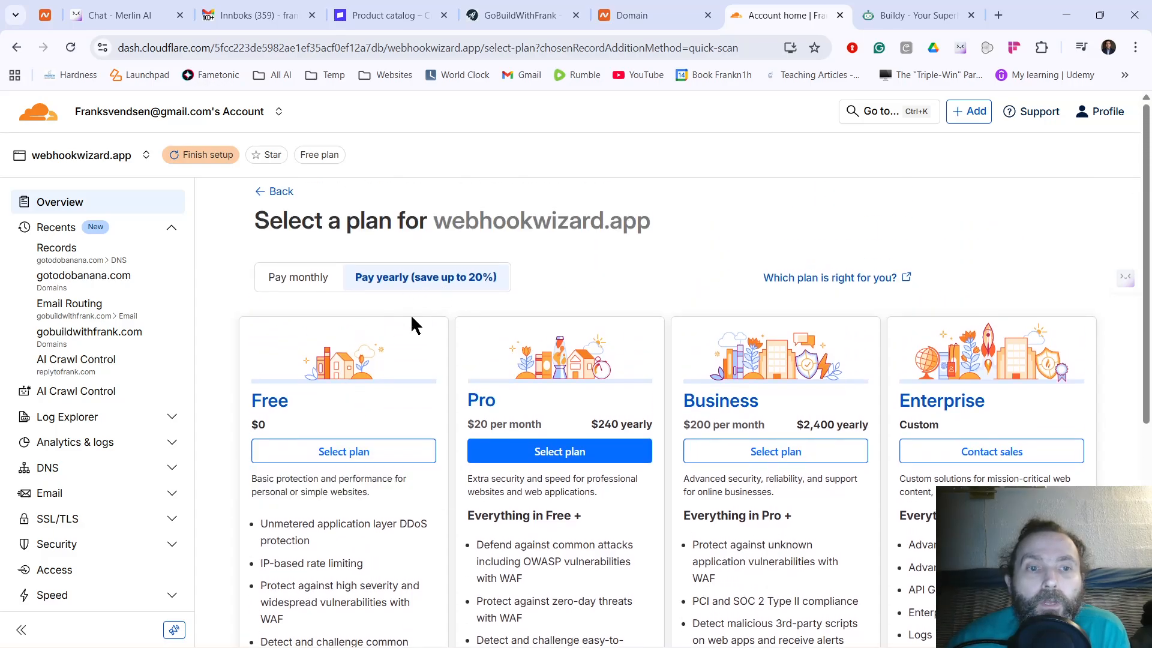
click(344, 457)
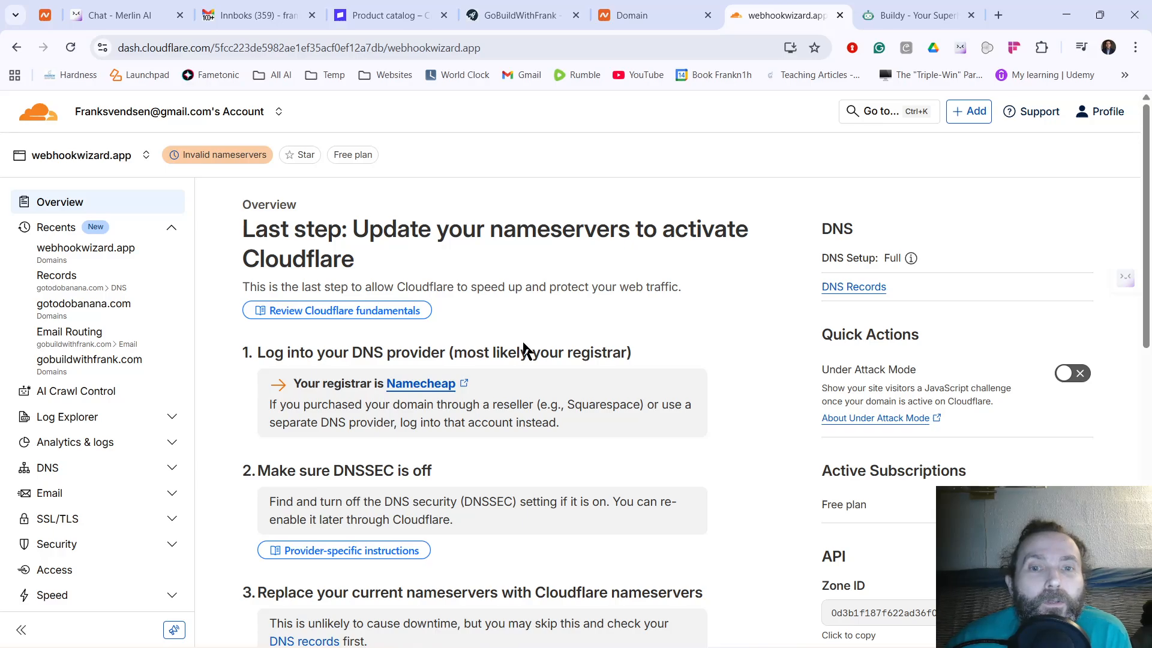
Step: Review the Cloudflare activation instructions for DNSSEC and for replacing the registrar's nameservers
scroll(549, 339, down, 3)
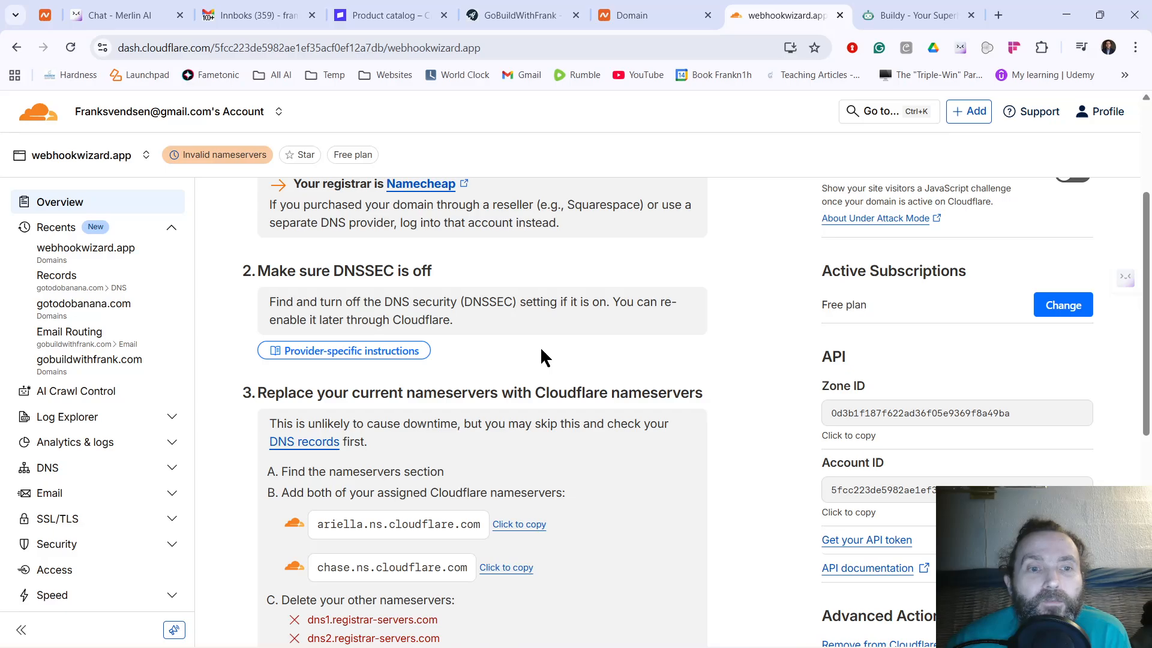
scroll(541, 349, up, 1)
scroll(541, 350, down, 4)
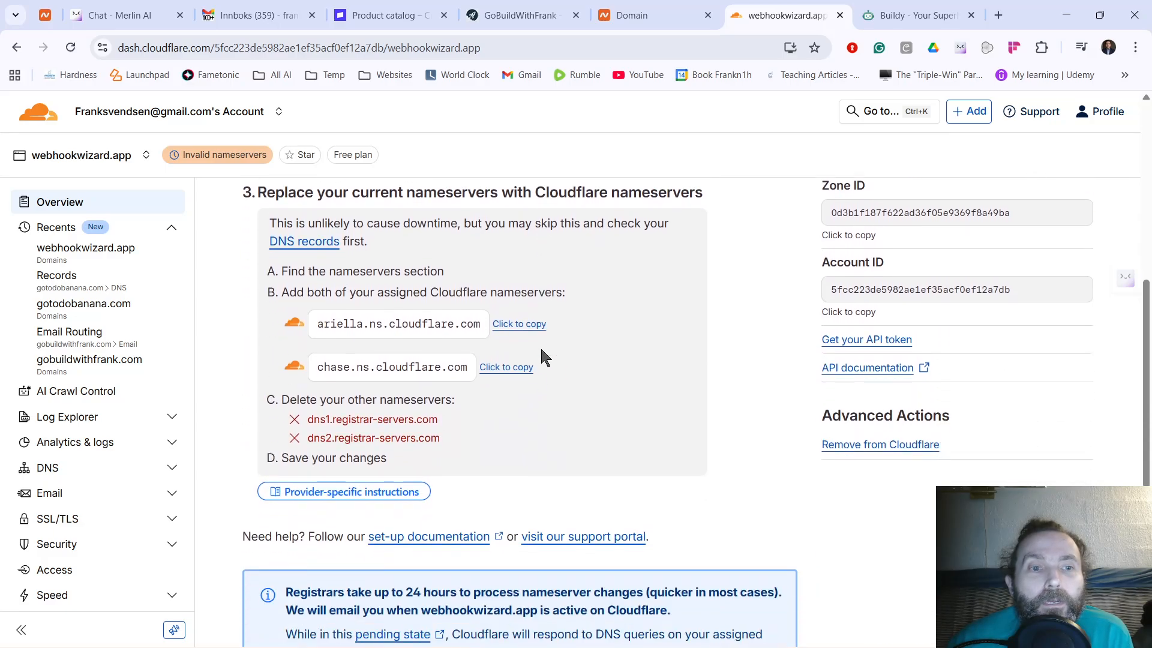
scroll(541, 350, up, 3)
scroll(559, 354, up, 3)
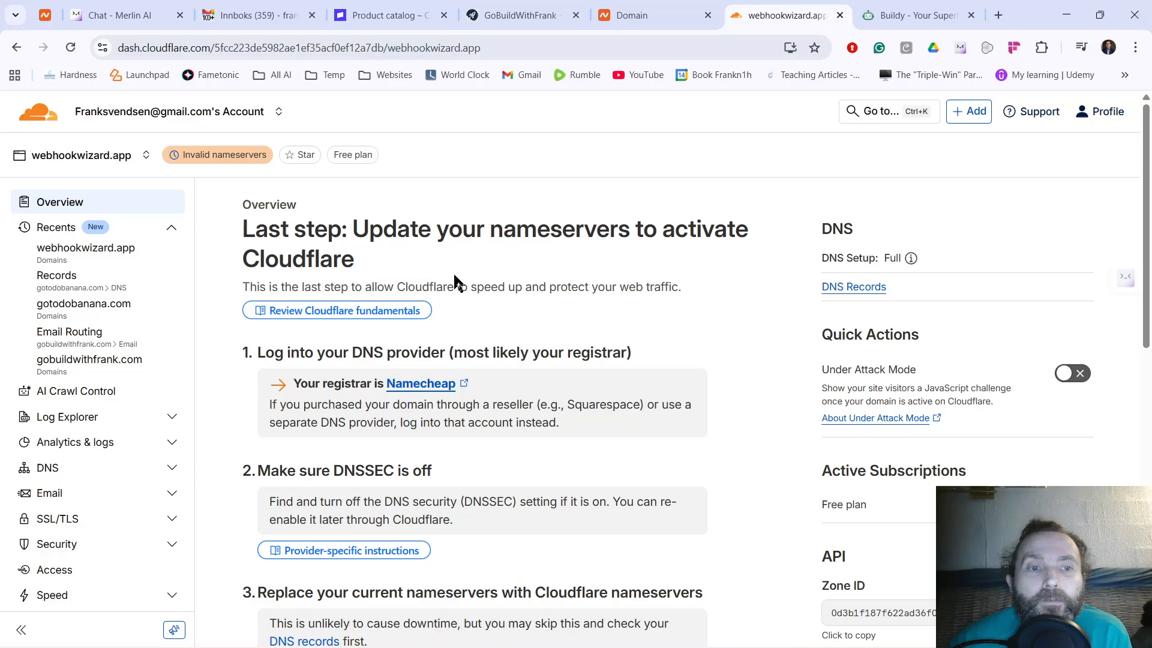
scroll(558, 350, down, 6)
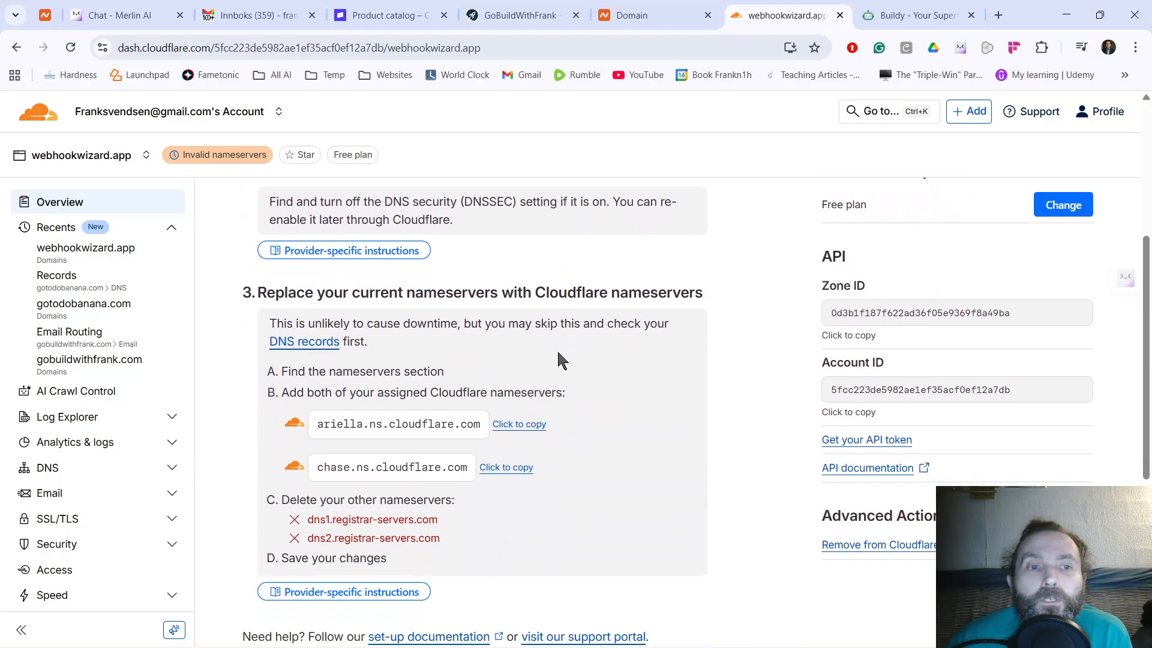
scroll(557, 354, down, 1)
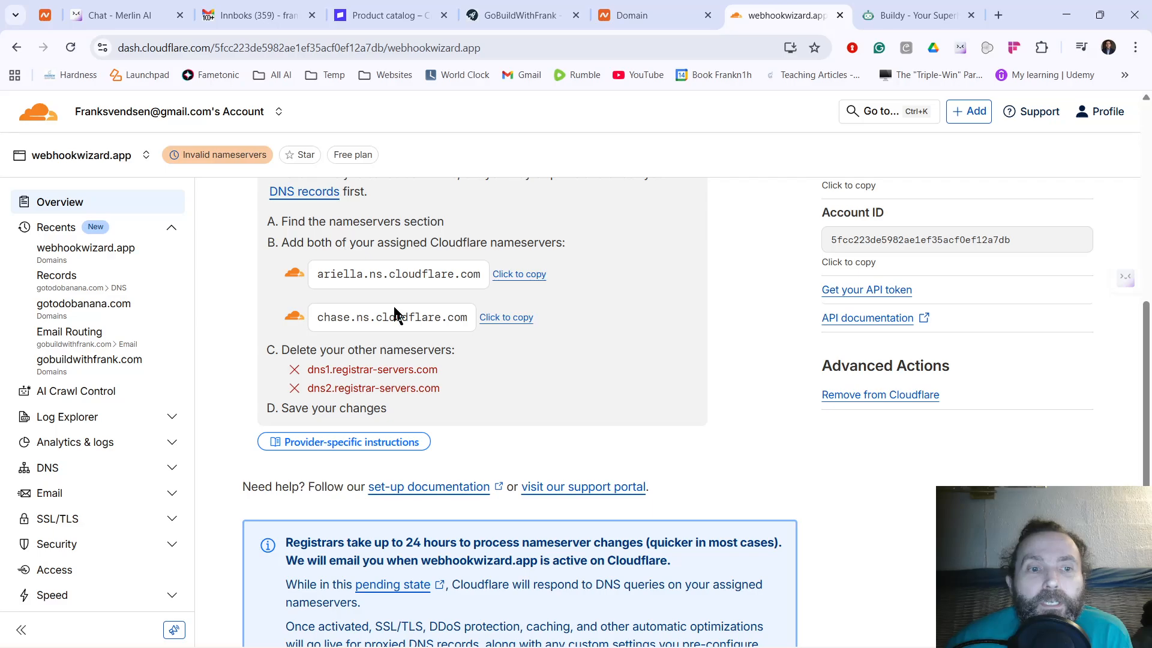
scroll(397, 313, up, 2)
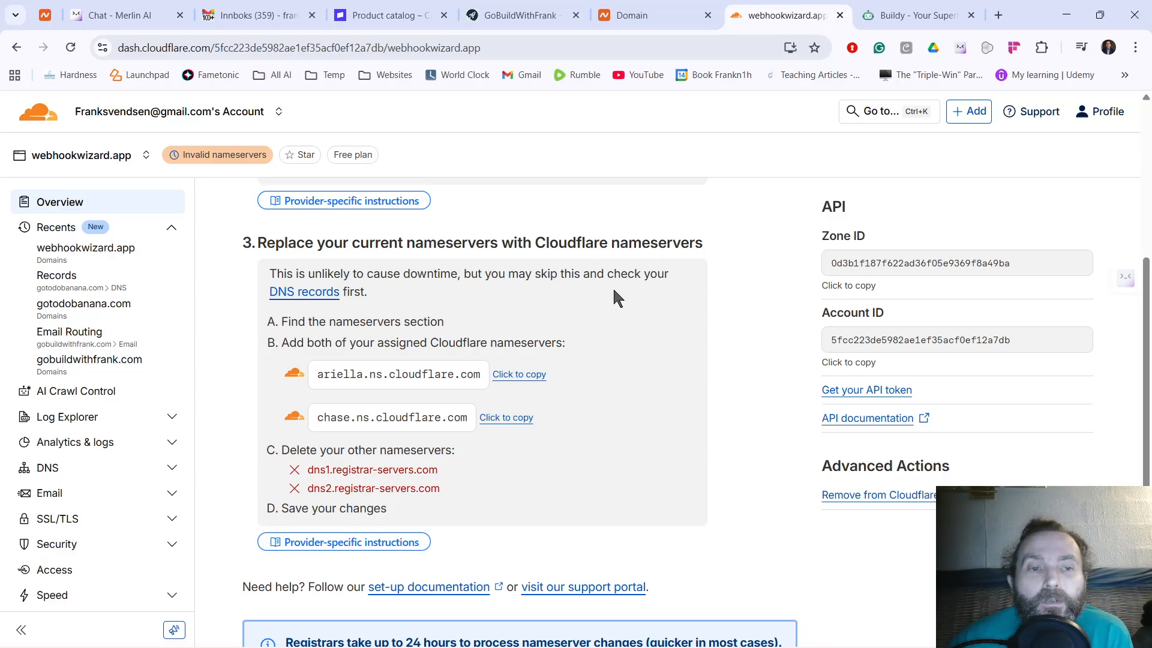
Step: Copy the nameserver ariella.ns.cloudflare.com from Cloudflare and enter it as Nameserver 1 of webhookwizard.app in Namecheap
click(519, 376)
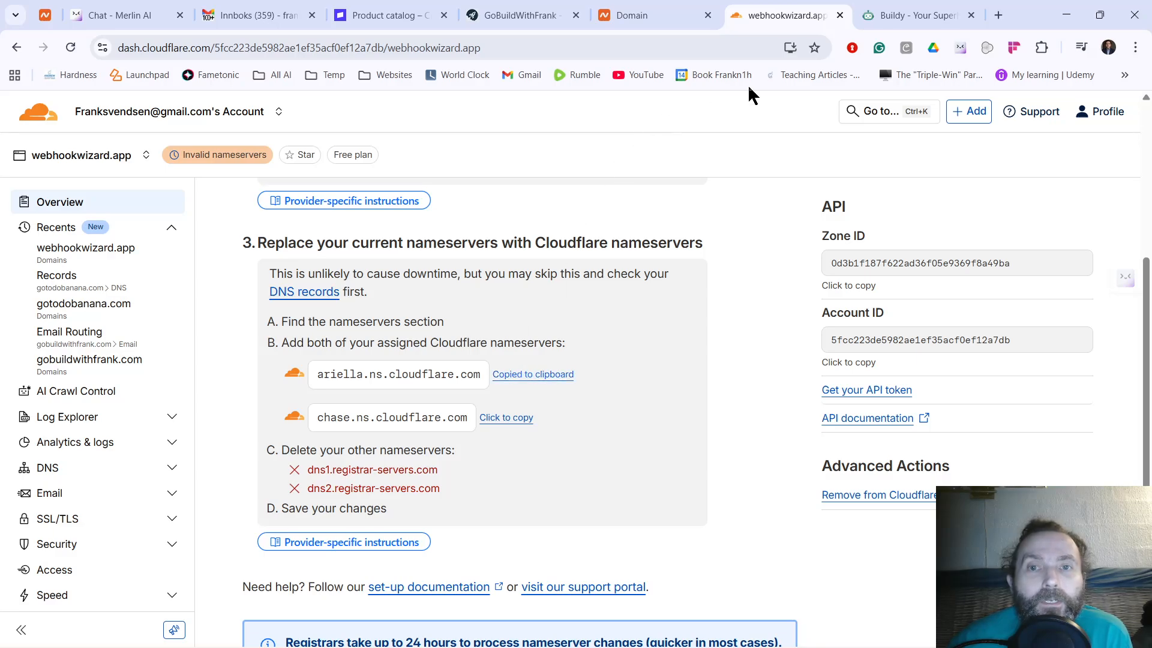
click(660, 17)
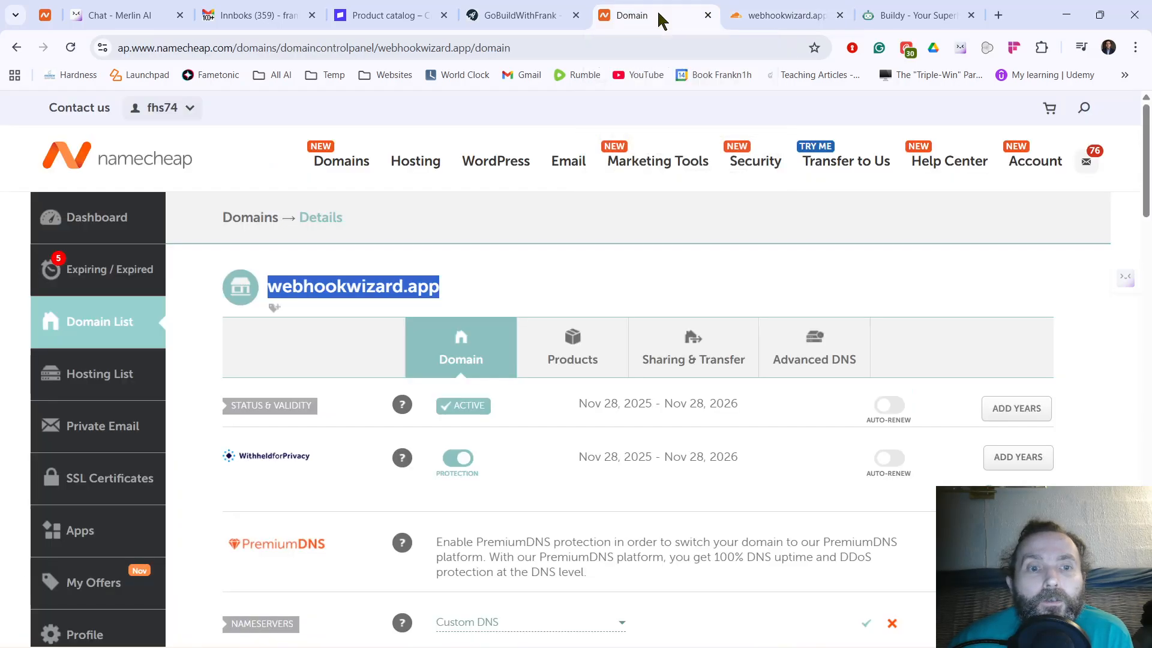
scroll(514, 288, down, 5)
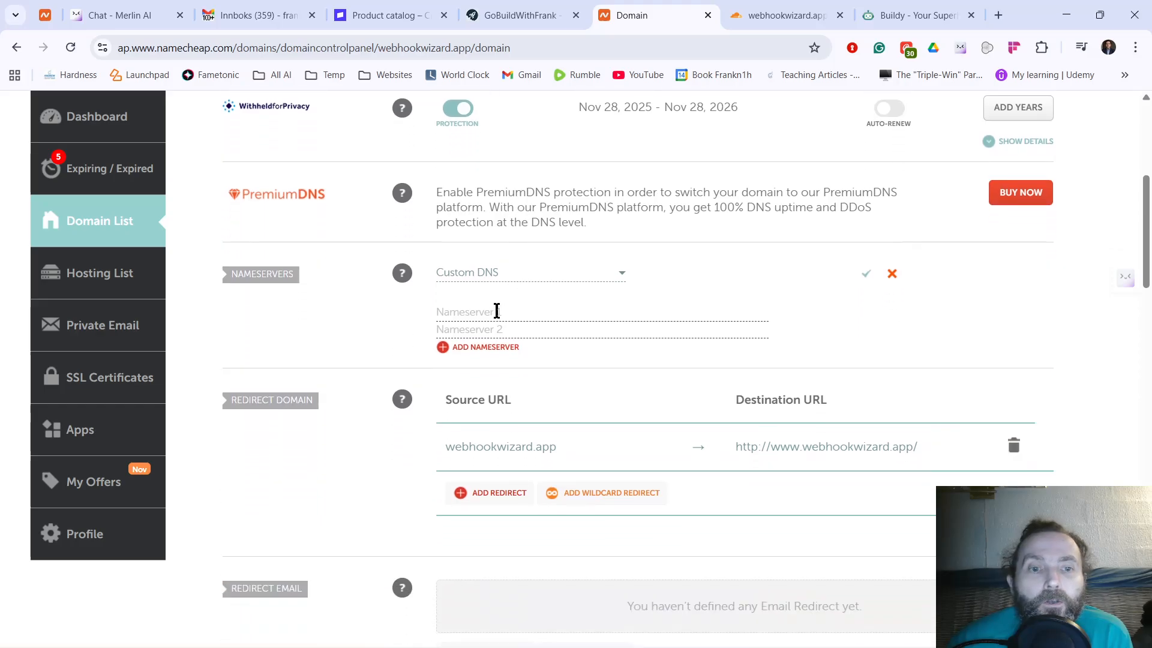
right_click(496, 312)
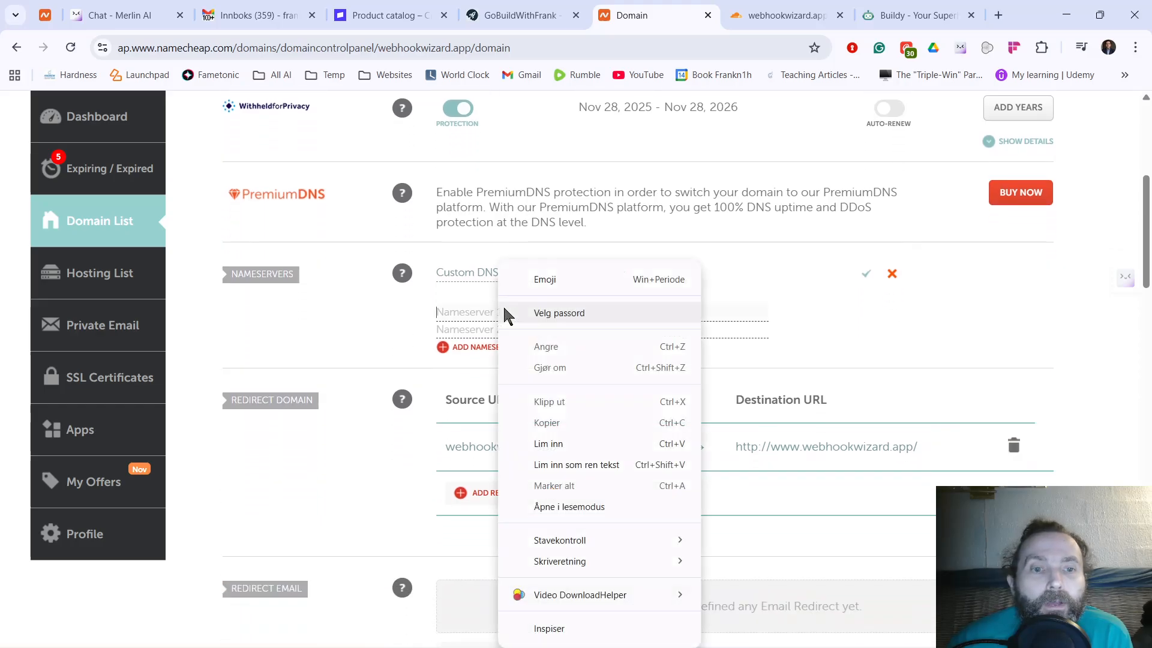
click(577, 443)
Step: Copy chase.ns.cloudflare.com from Cloudflare, enter it as Nameserver 2 in Namecheap, and save the custom DNS nameservers
click(786, 15)
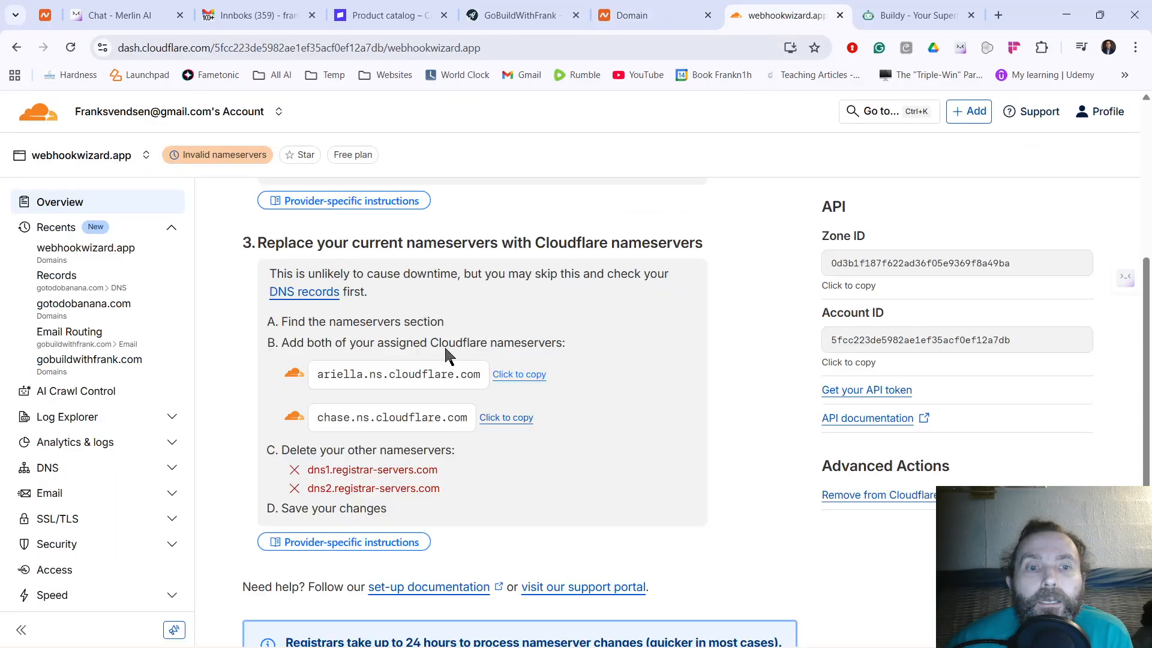
click(487, 420)
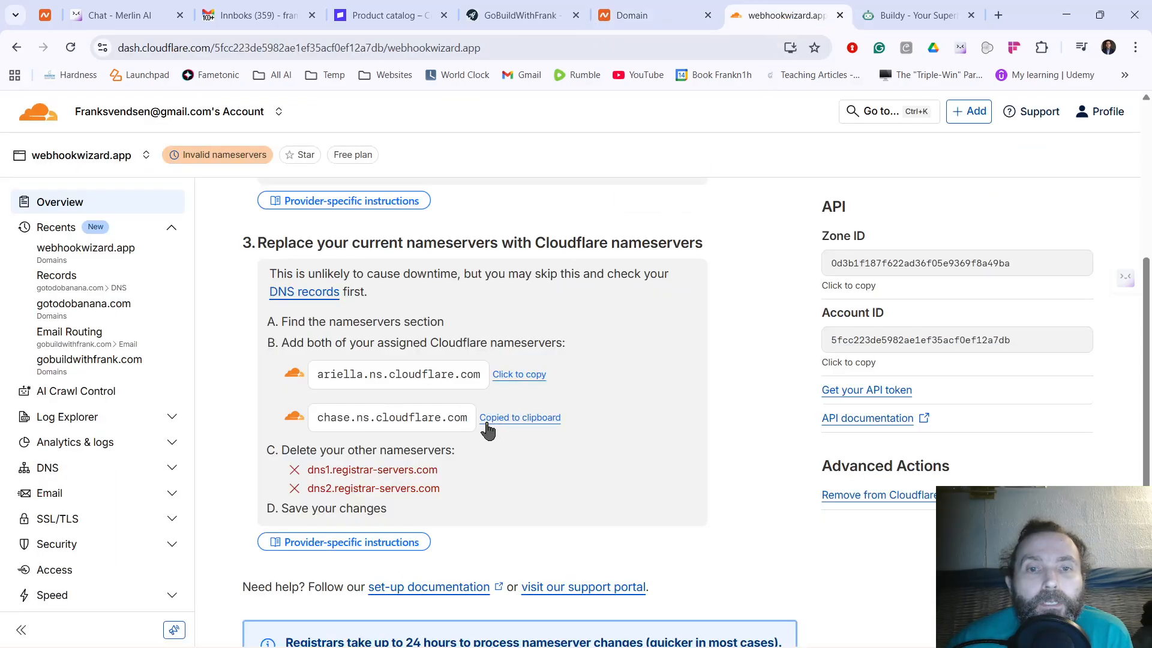
click(668, 20)
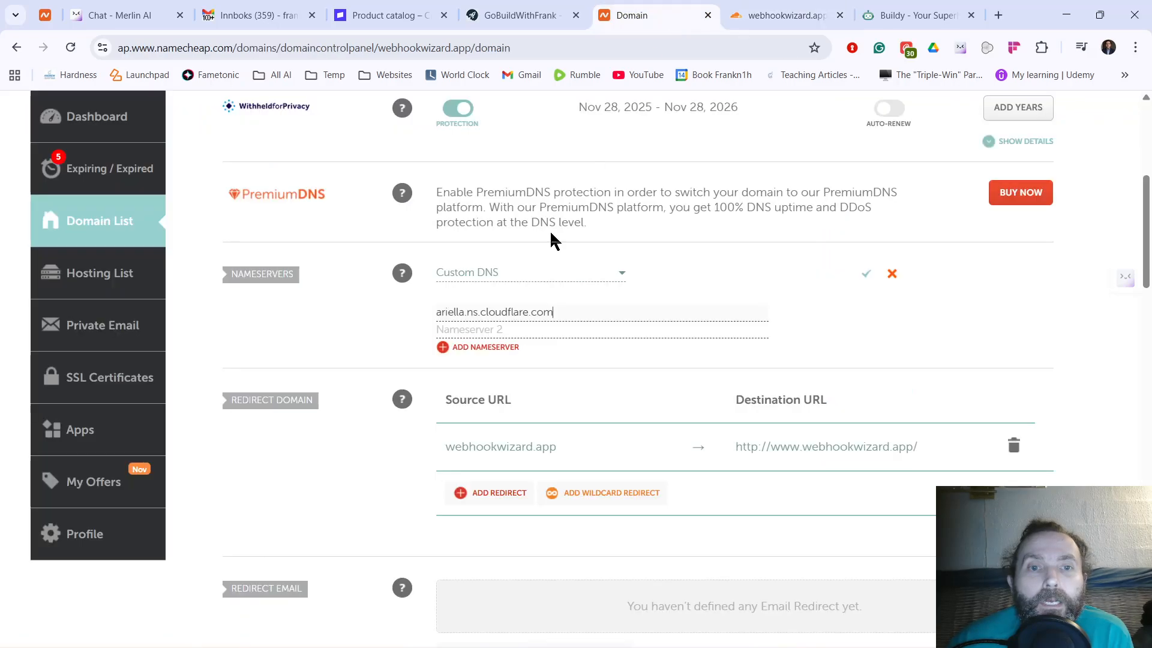
right_click(496, 332)
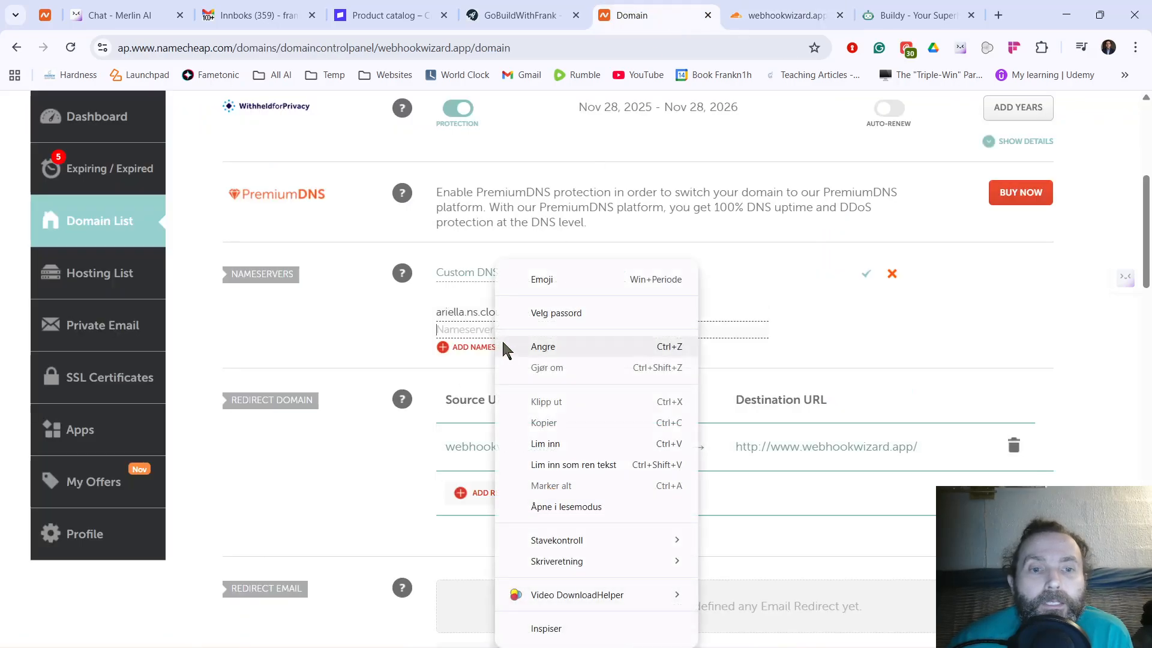
click(541, 444)
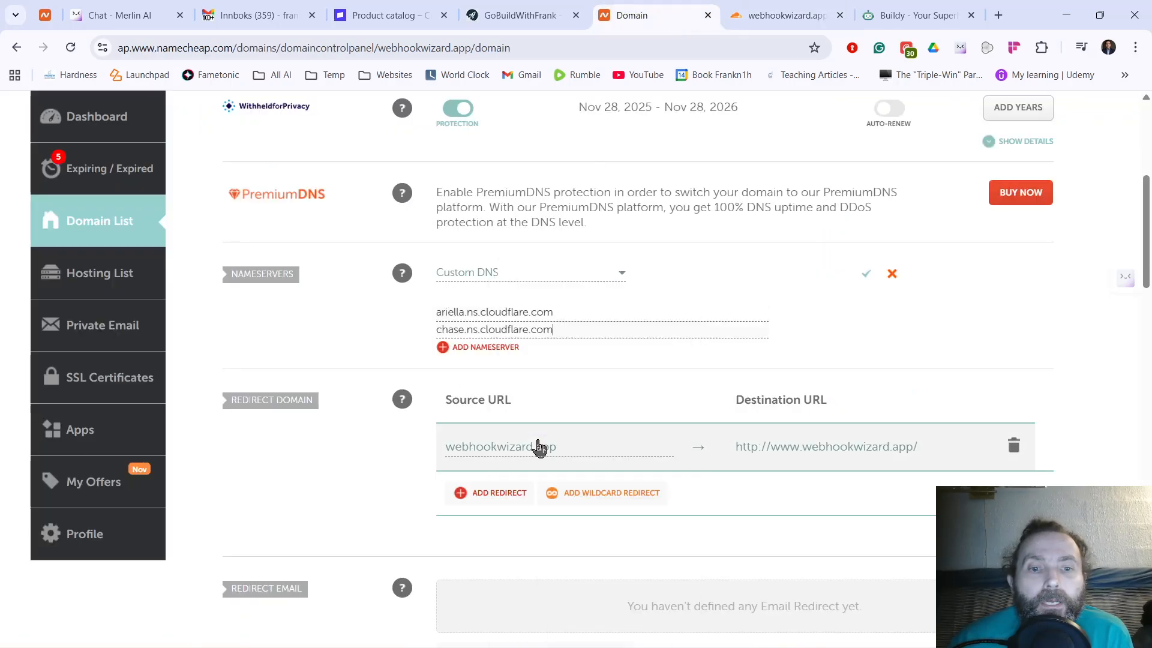
click(862, 281)
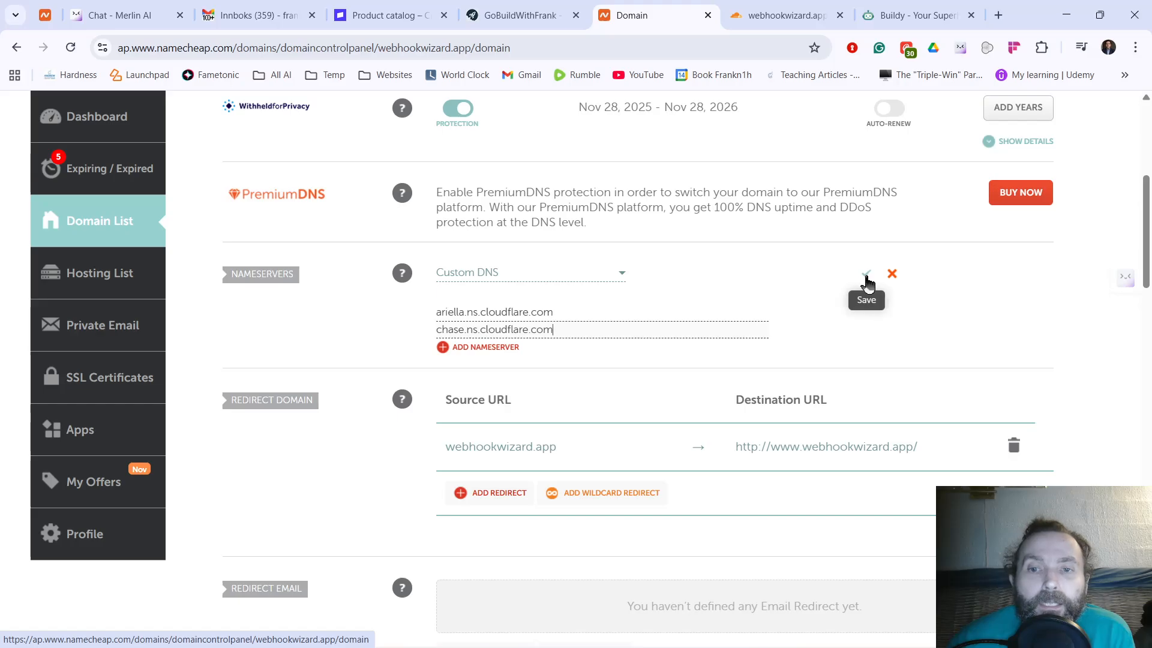
click(865, 275)
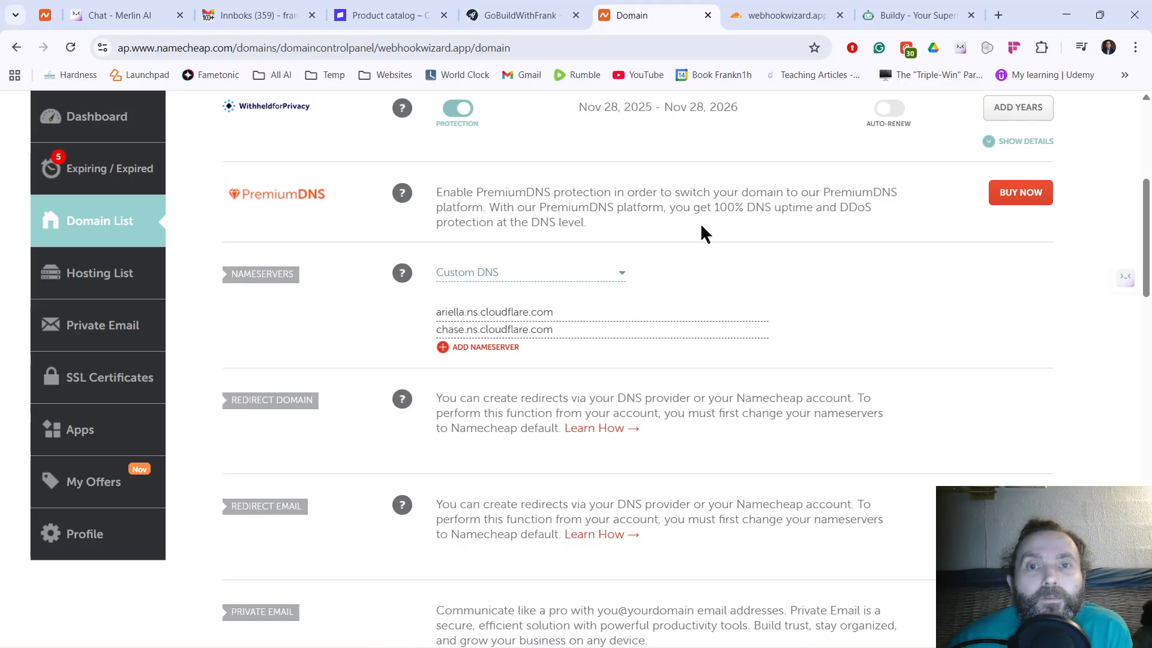
Step: Switch back to Cloudflare and request an immediate nameserver check for webhookwizard.app
click(776, 18)
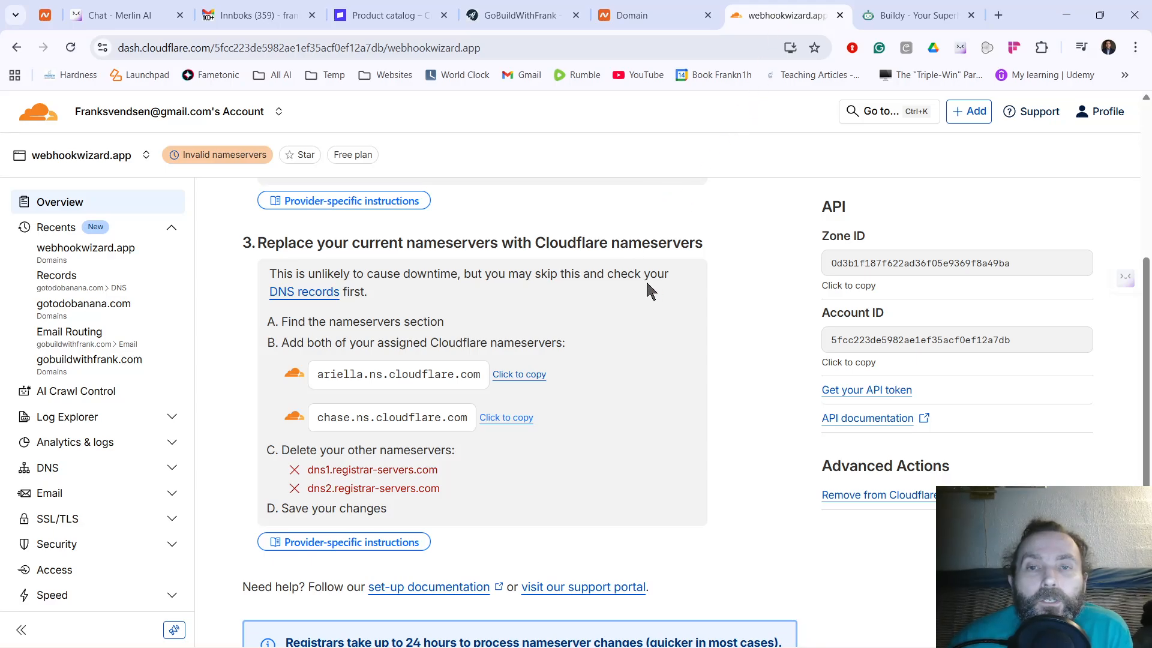
scroll(636, 294, down, 1)
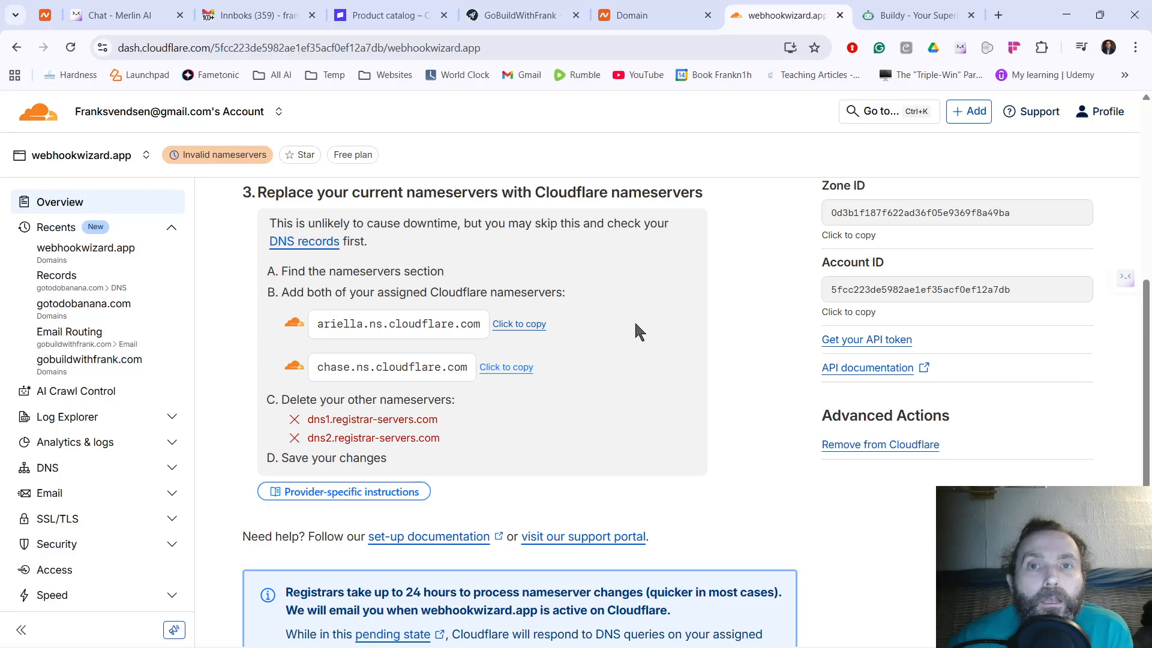
scroll(636, 325, down, 4)
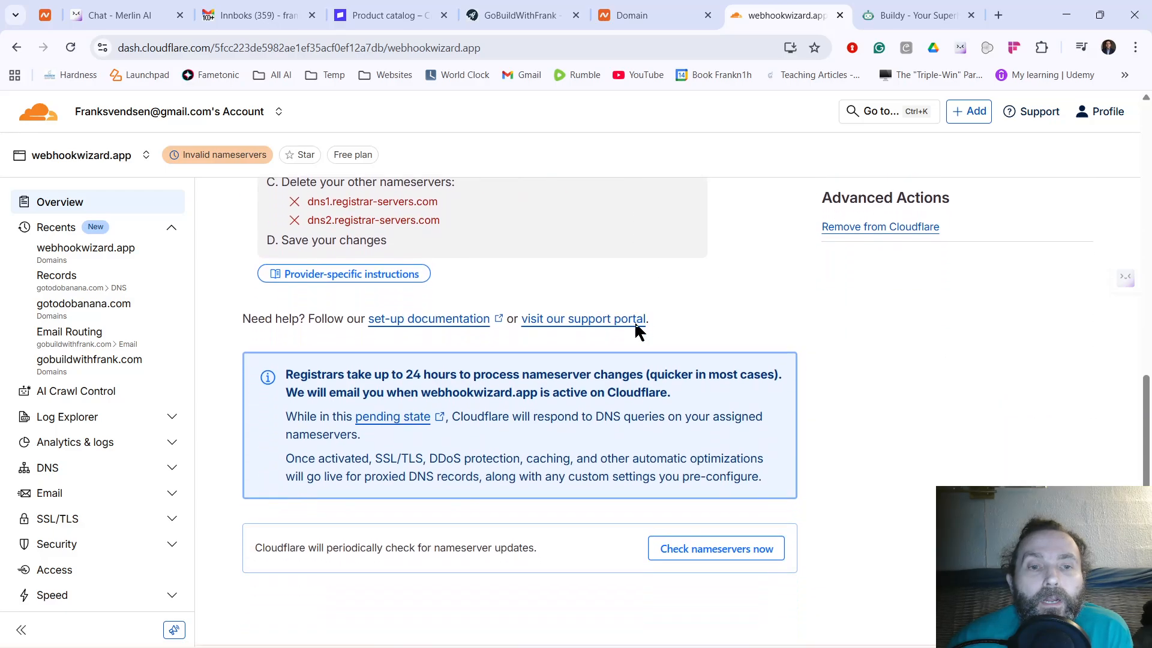
scroll(635, 320, down, 1)
scroll(635, 327, up, 3)
scroll(636, 450, down, 3)
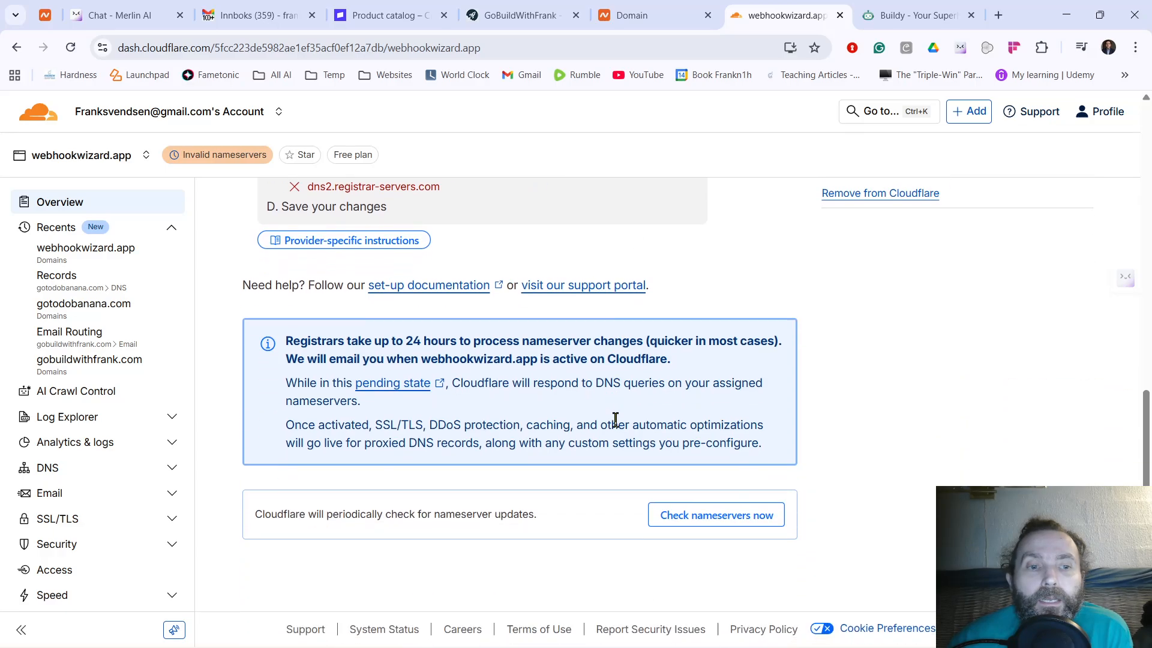
click(707, 523)
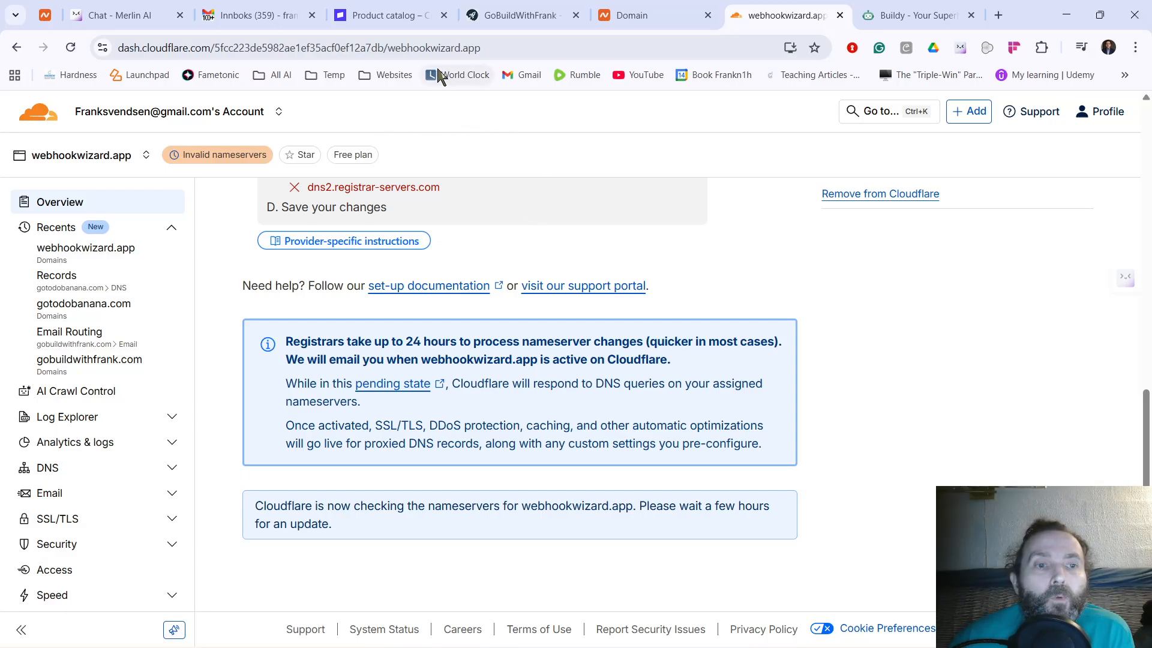
Step: Open the DNS records of webhookwizard.app and review the imported entries
scroll(566, 267, up, 4)
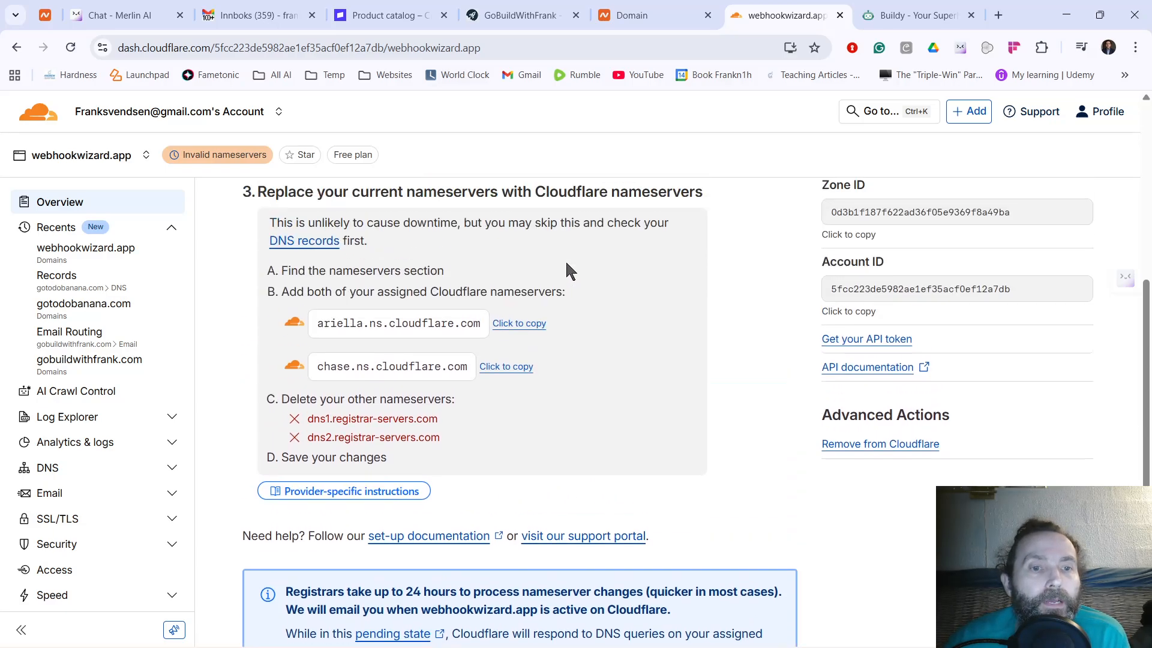
scroll(144, 306, down, 4)
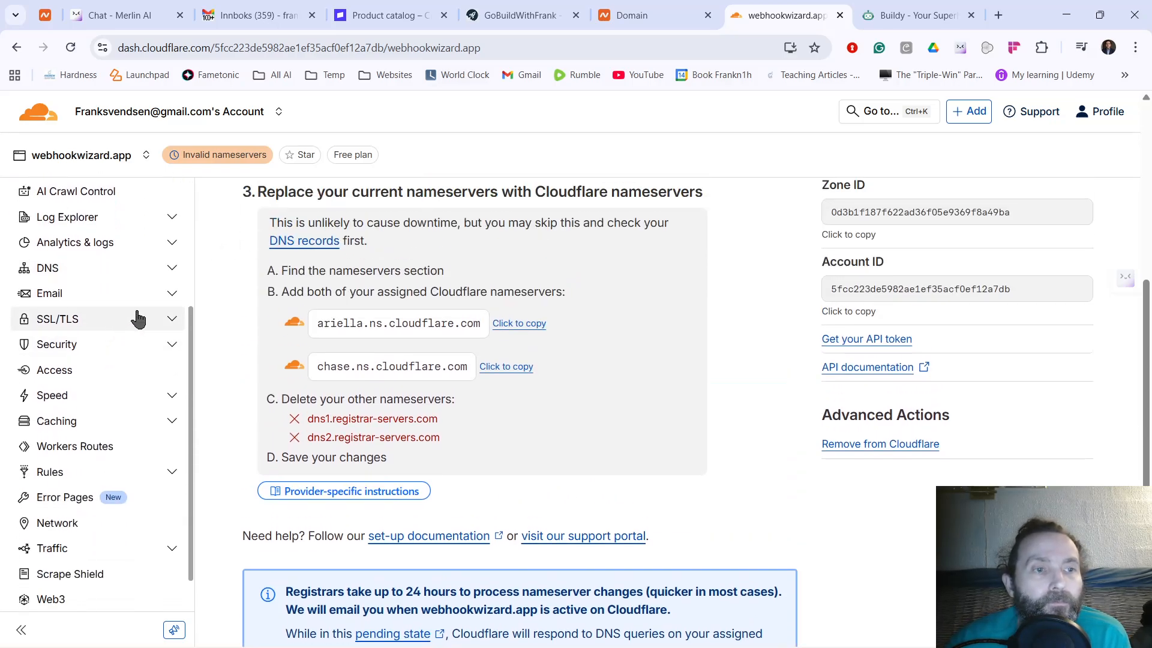
scroll(157, 305, up, 1)
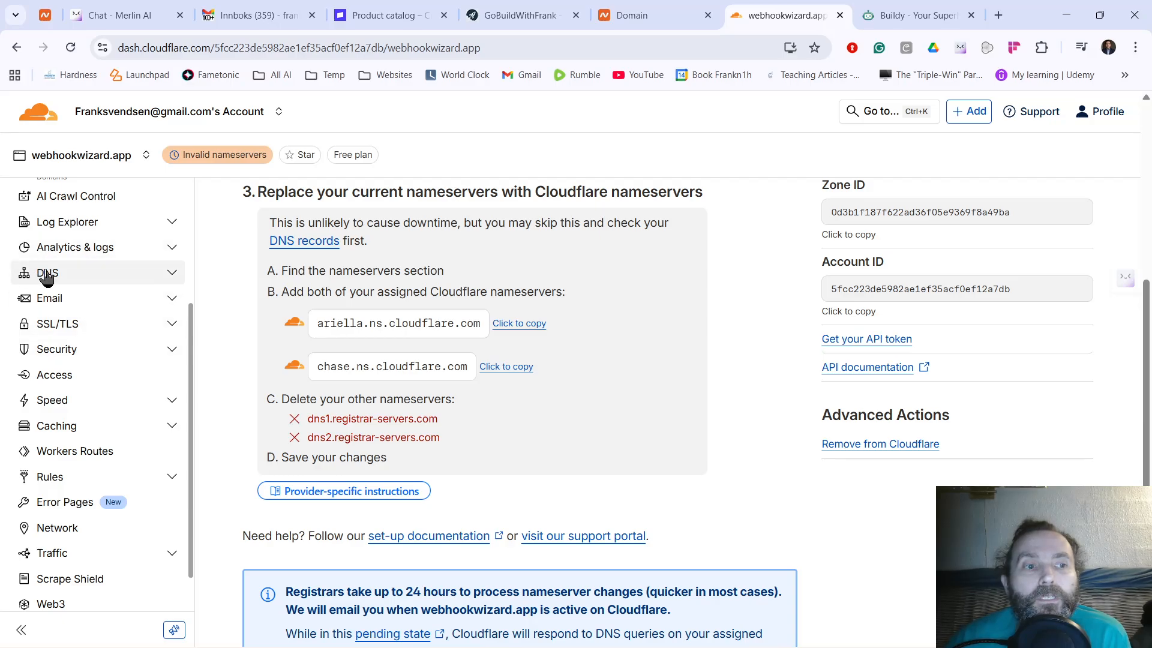
click(173, 277)
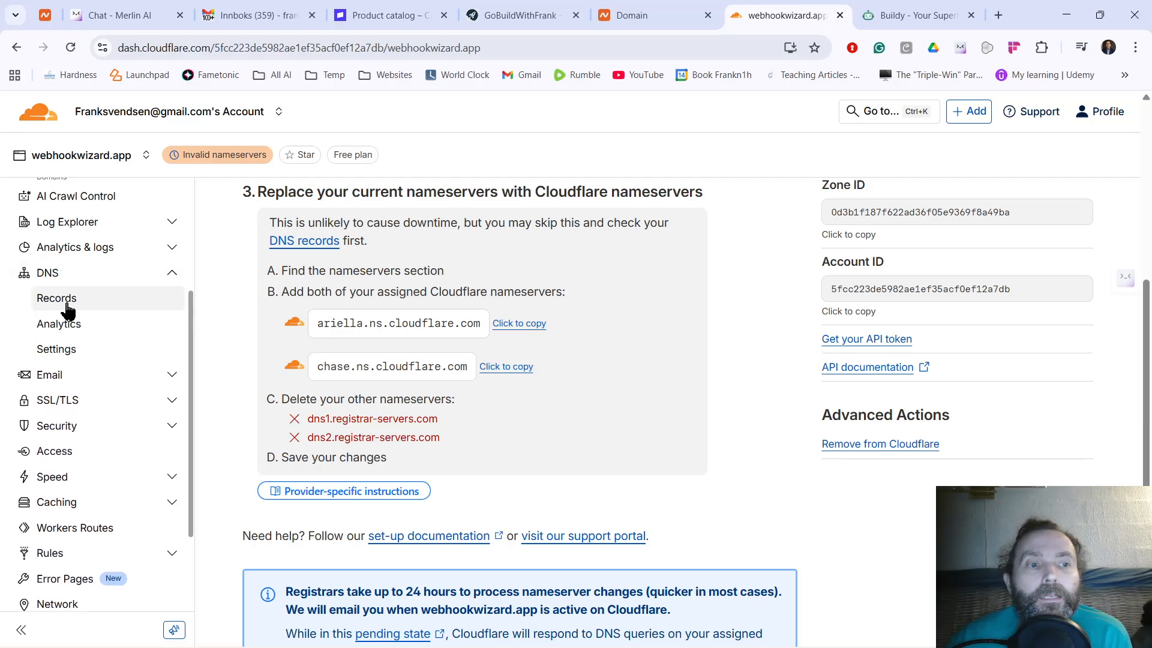
click(67, 306)
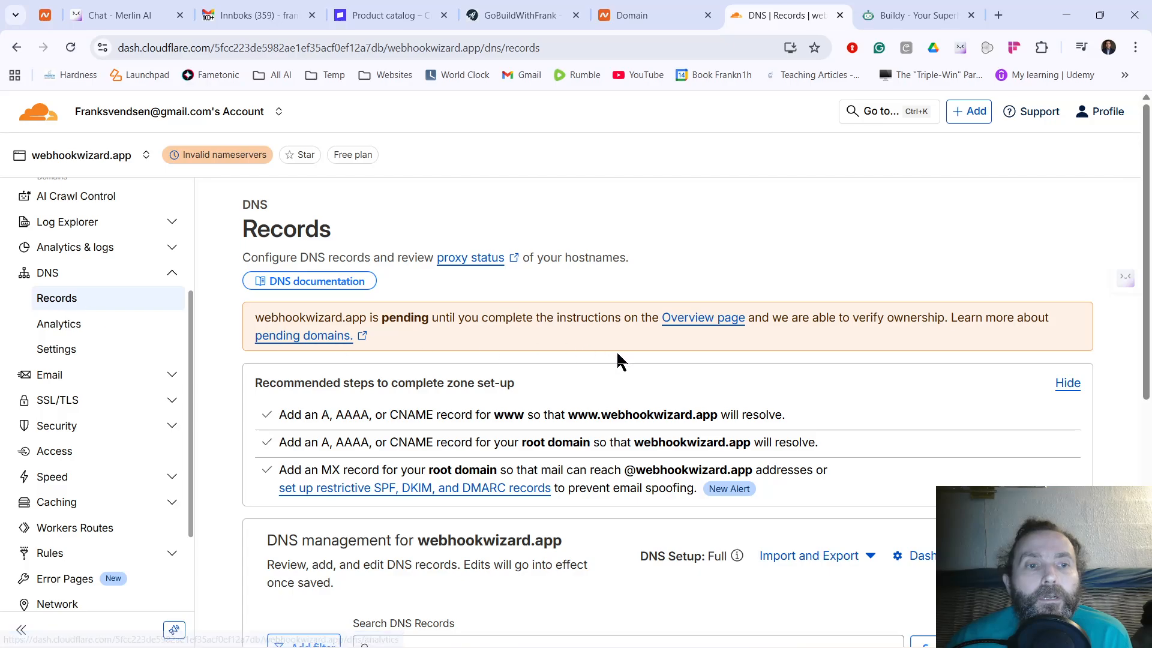
scroll(618, 358, down, 10)
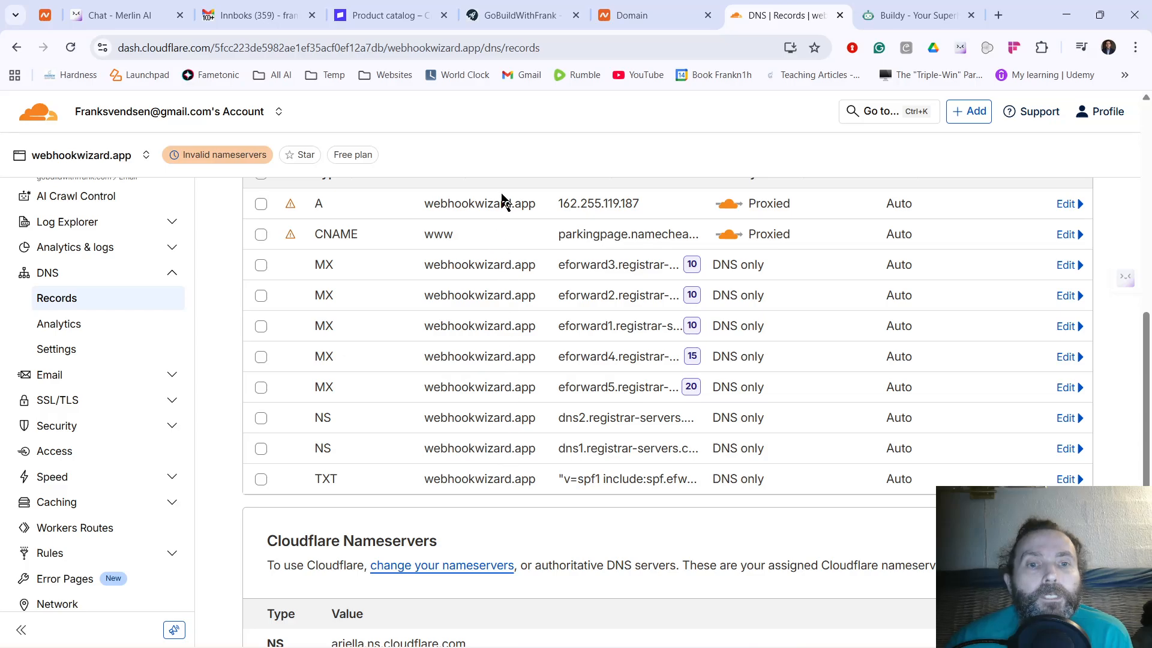
scroll(508, 459, up, 2)
scroll(508, 459, up, 2)
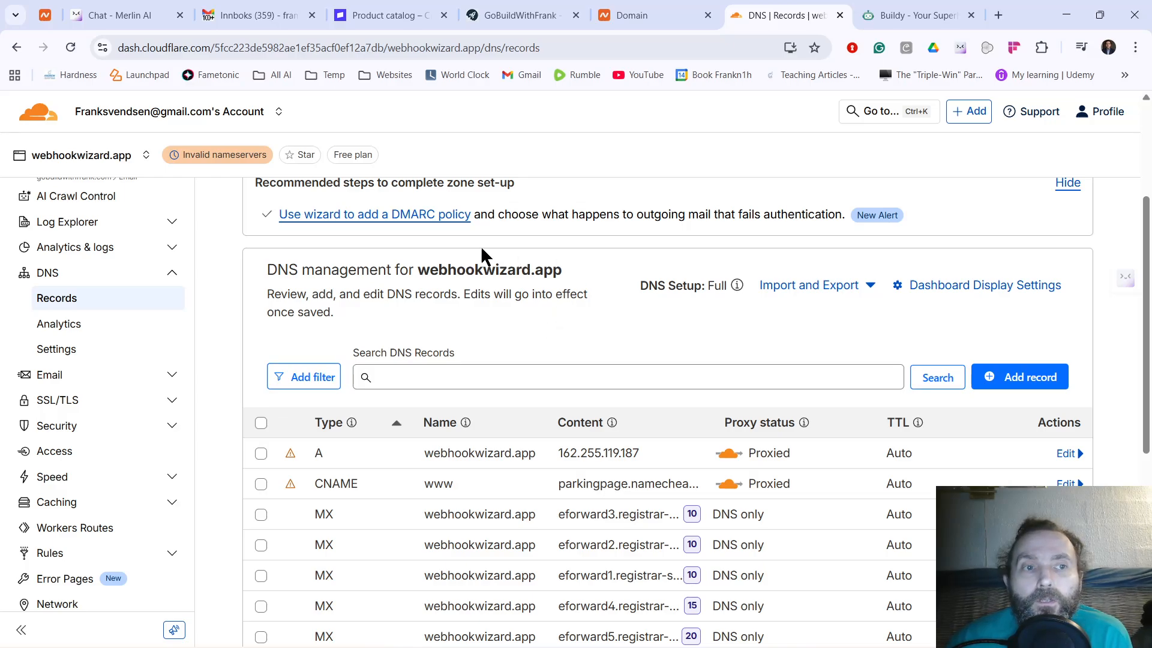
Step: Refresh the DNS records page and permanently delete all existing records of webhookwizard.app, entering DELETE as confirmation
click(71, 48)
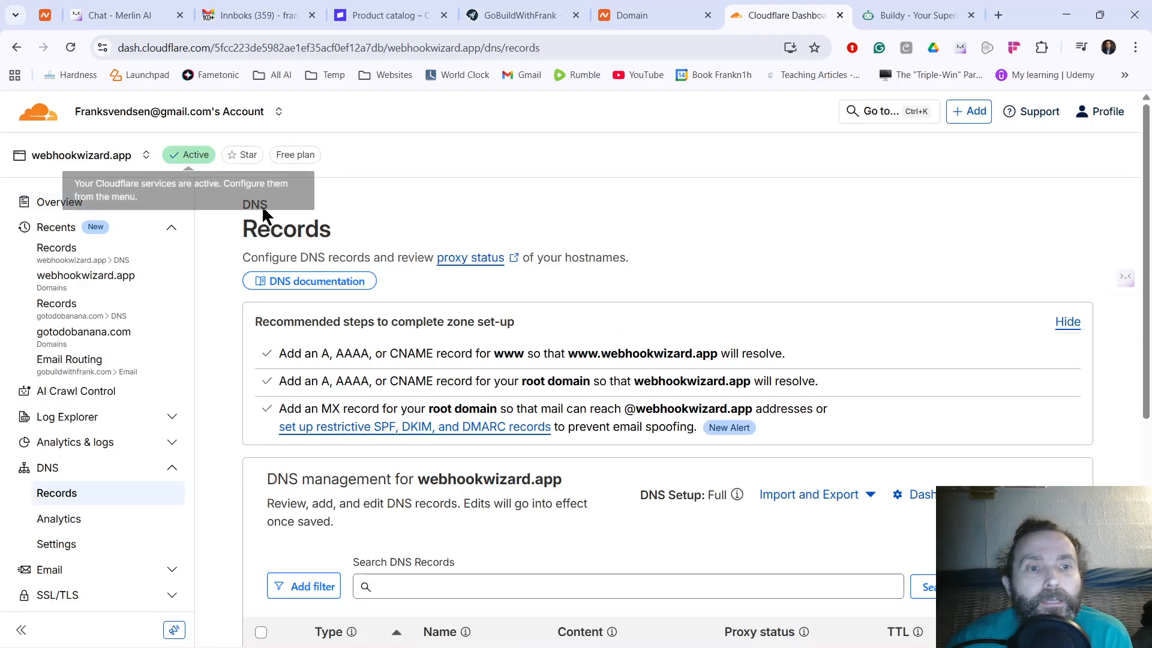
scroll(619, 306, down, 6)
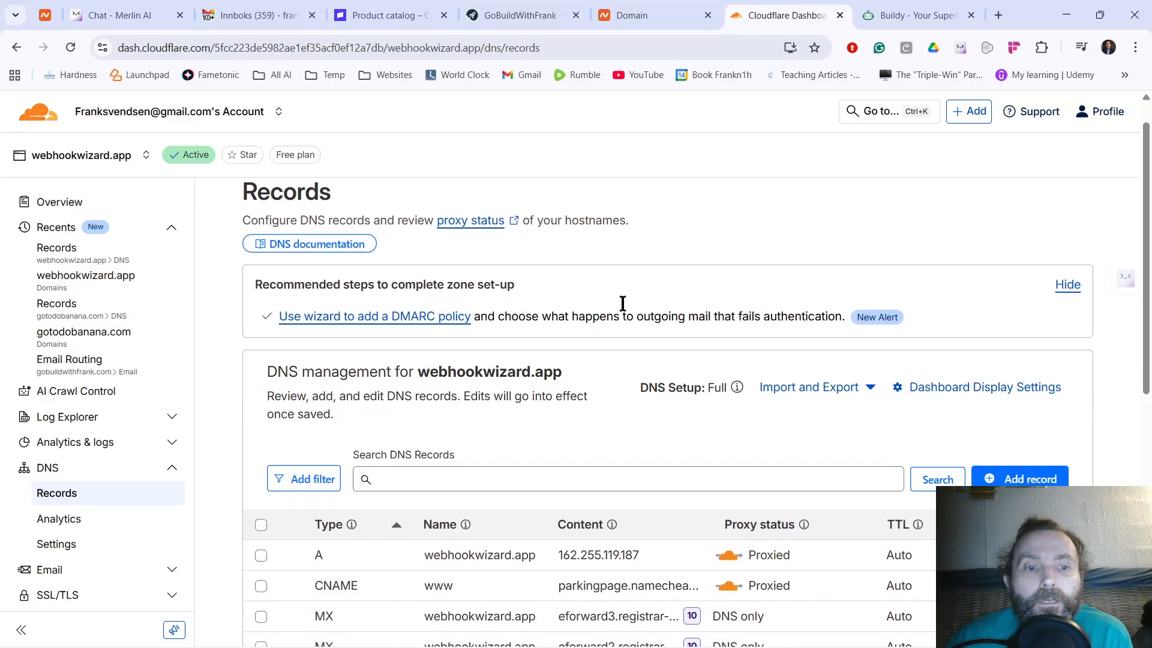
click(261, 212)
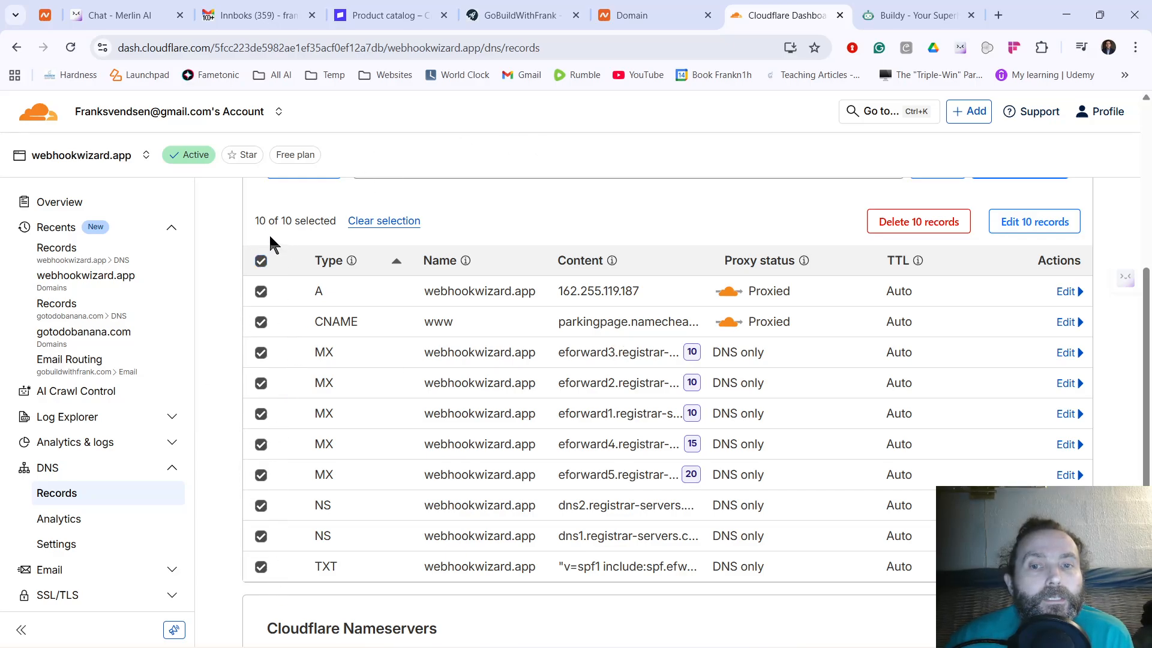
click(924, 222)
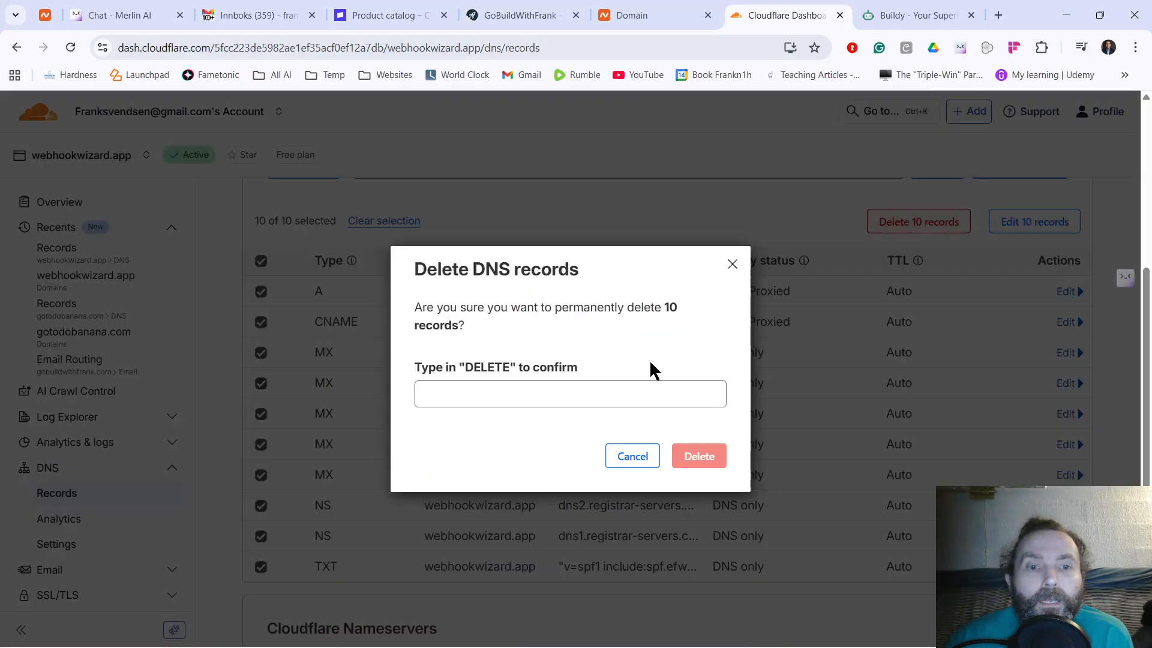
click(589, 399)
key(Caps_Lock)
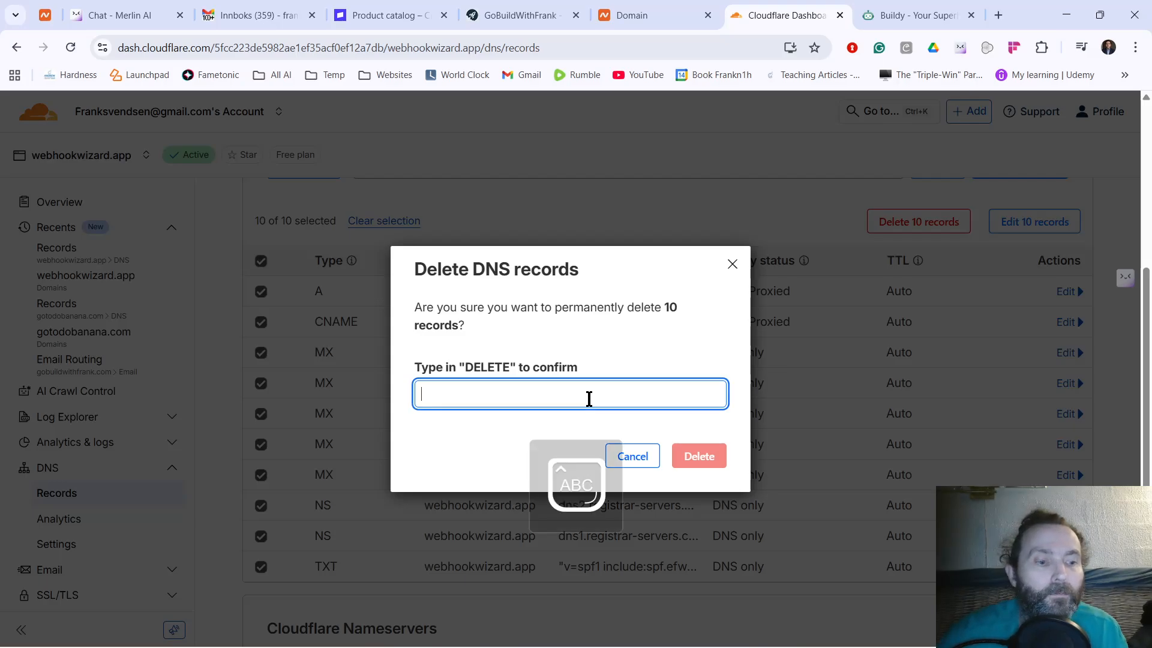
text(DELE)
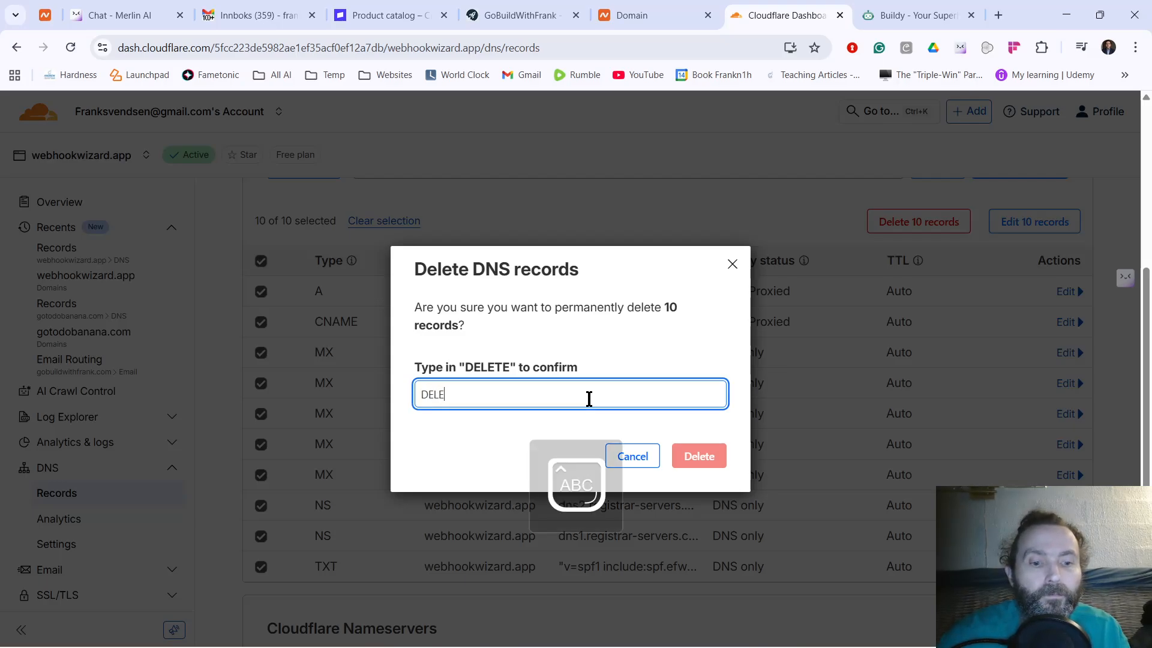
text(TE)
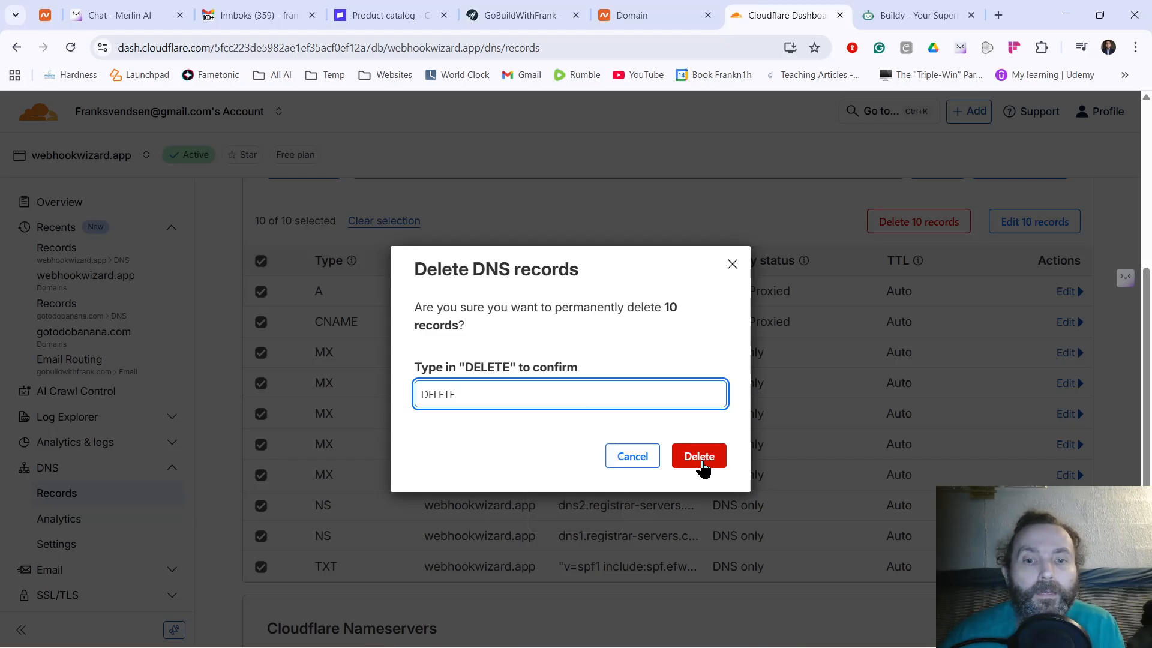
click(700, 464)
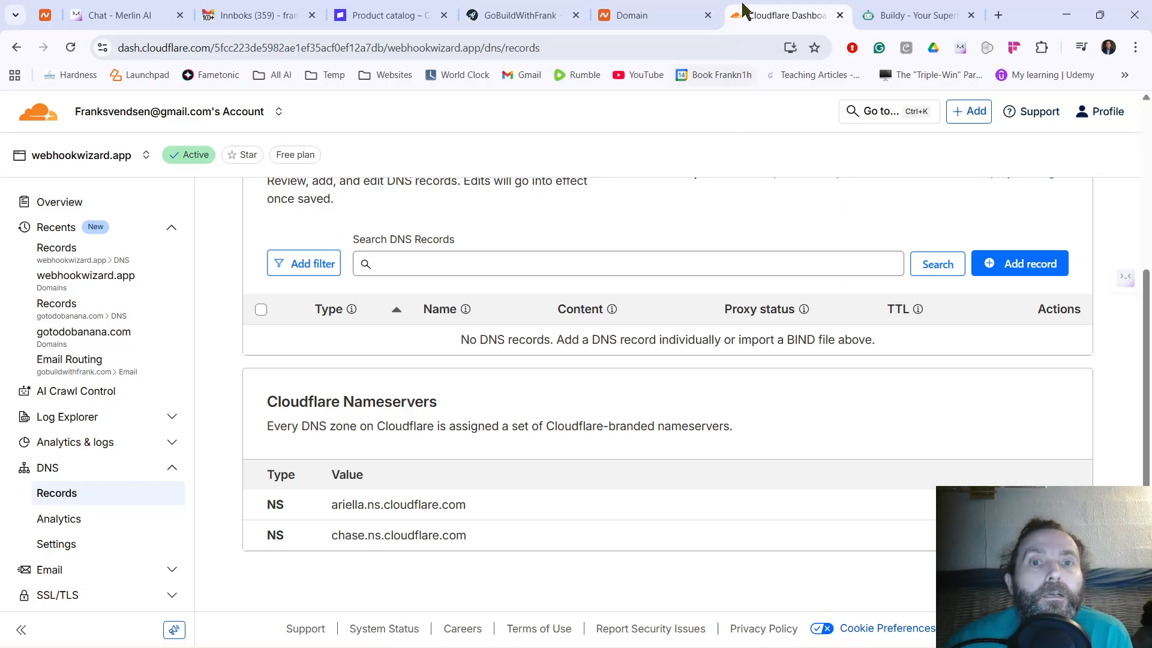
Step: Switch to Buildy, load more of the existing projects and open the gotodo-banana project
mouse_move(895, 18)
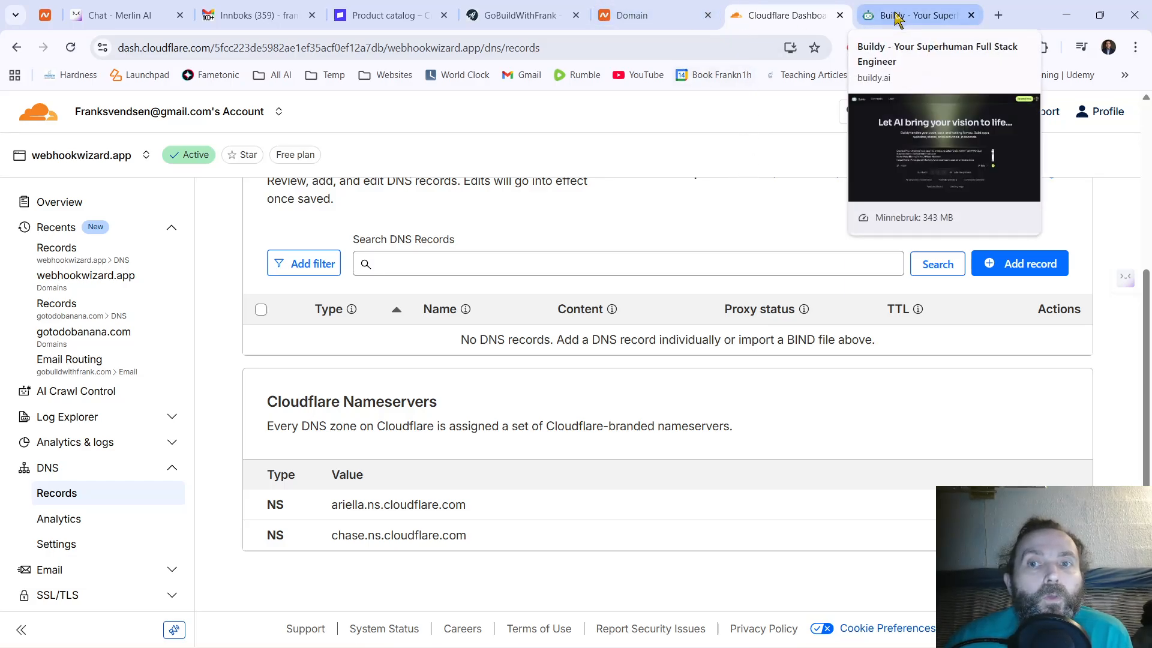
click(905, 22)
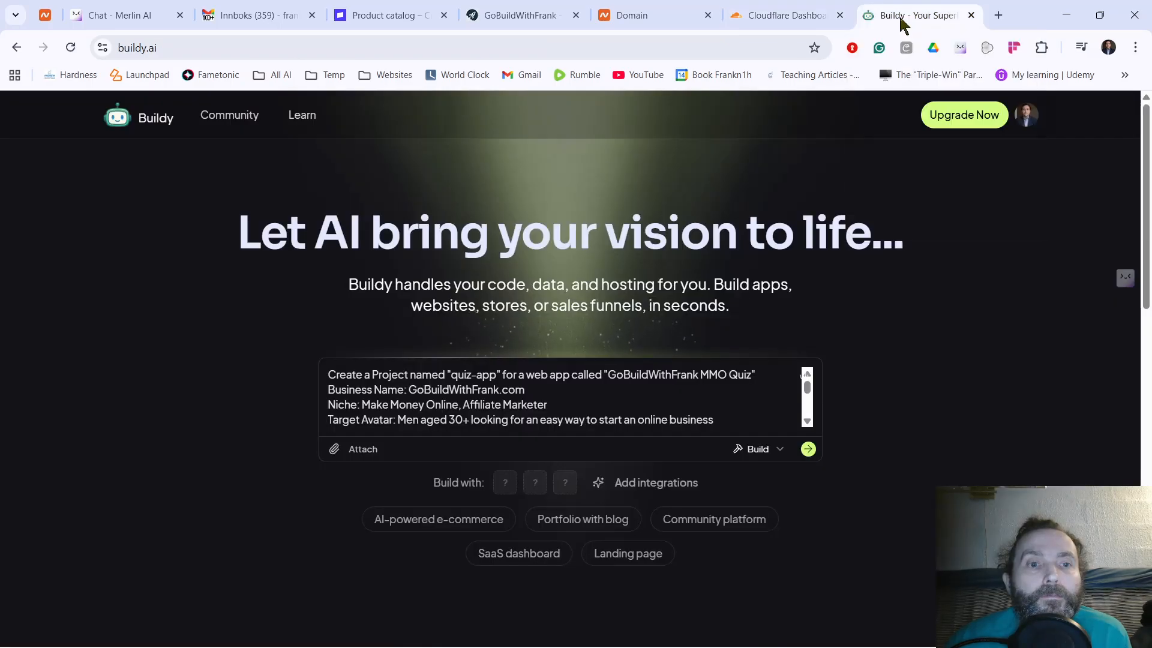
scroll(344, 298, down, 1)
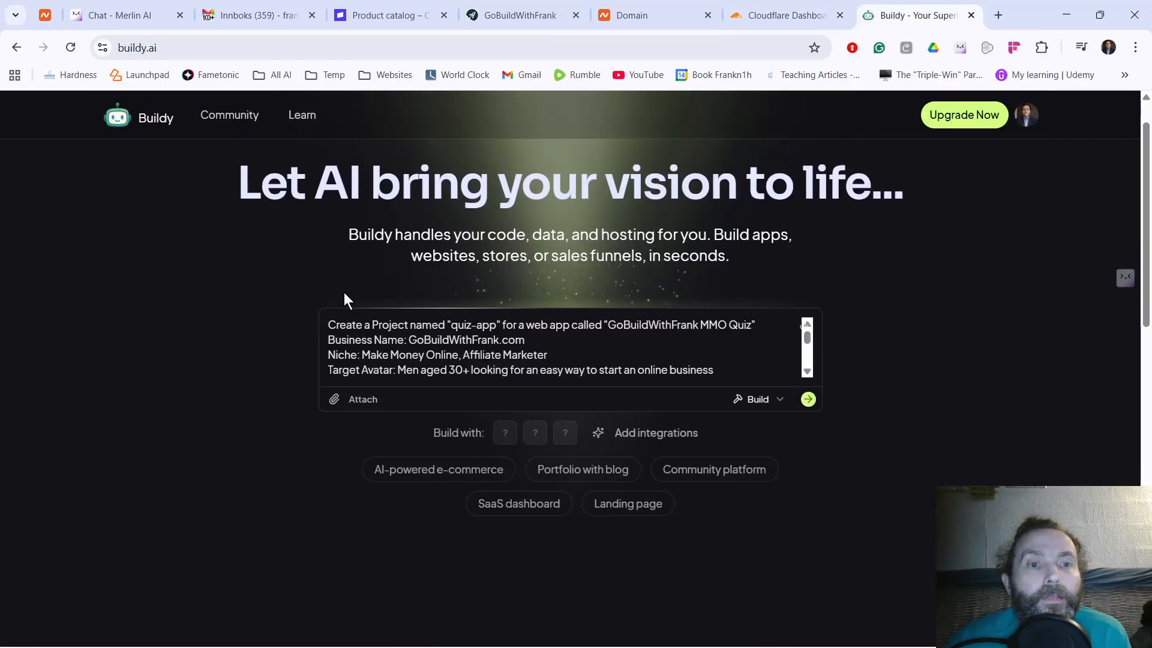
scroll(561, 303, down, 7)
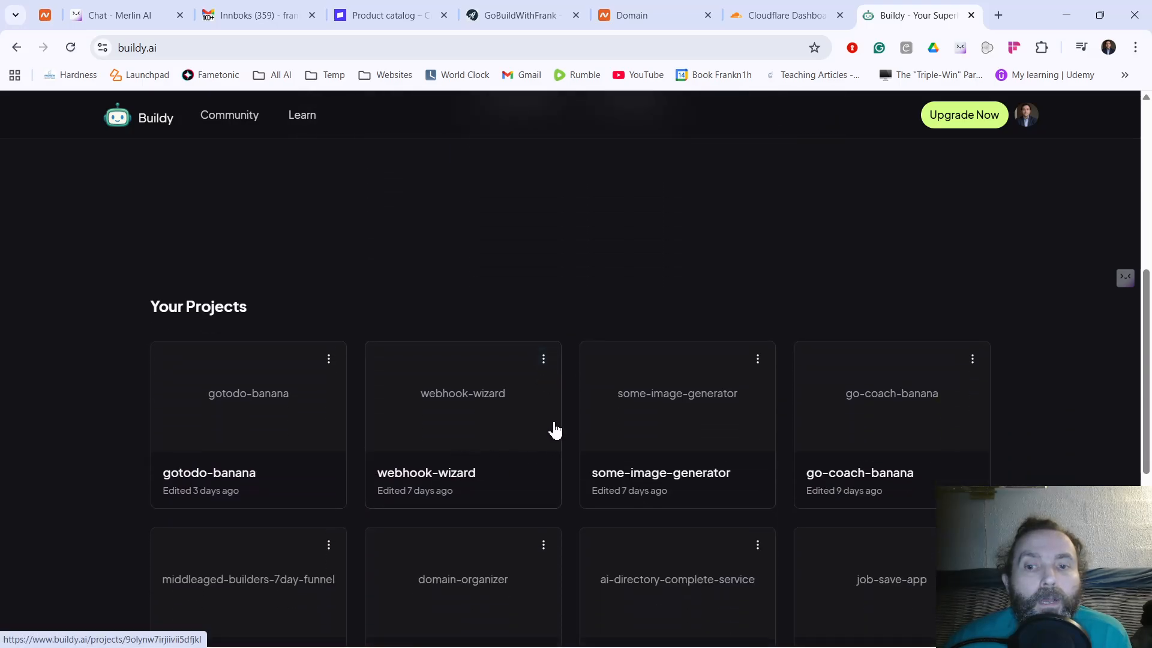
scroll(551, 435, down, 1)
scroll(548, 440, down, 3)
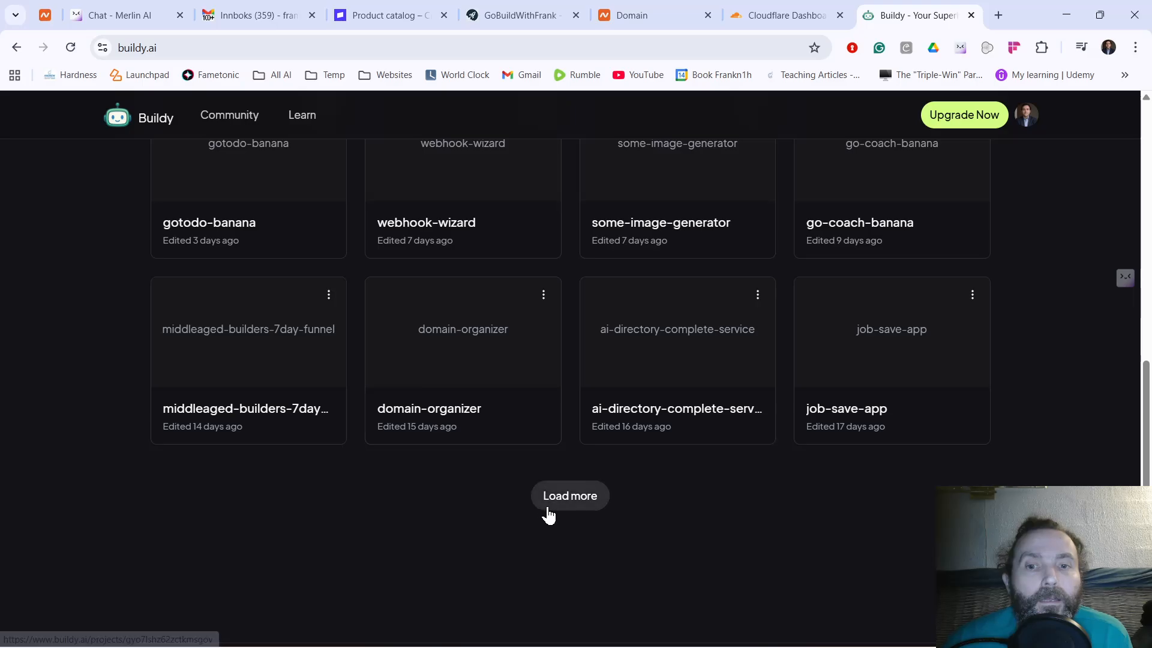
click(547, 513)
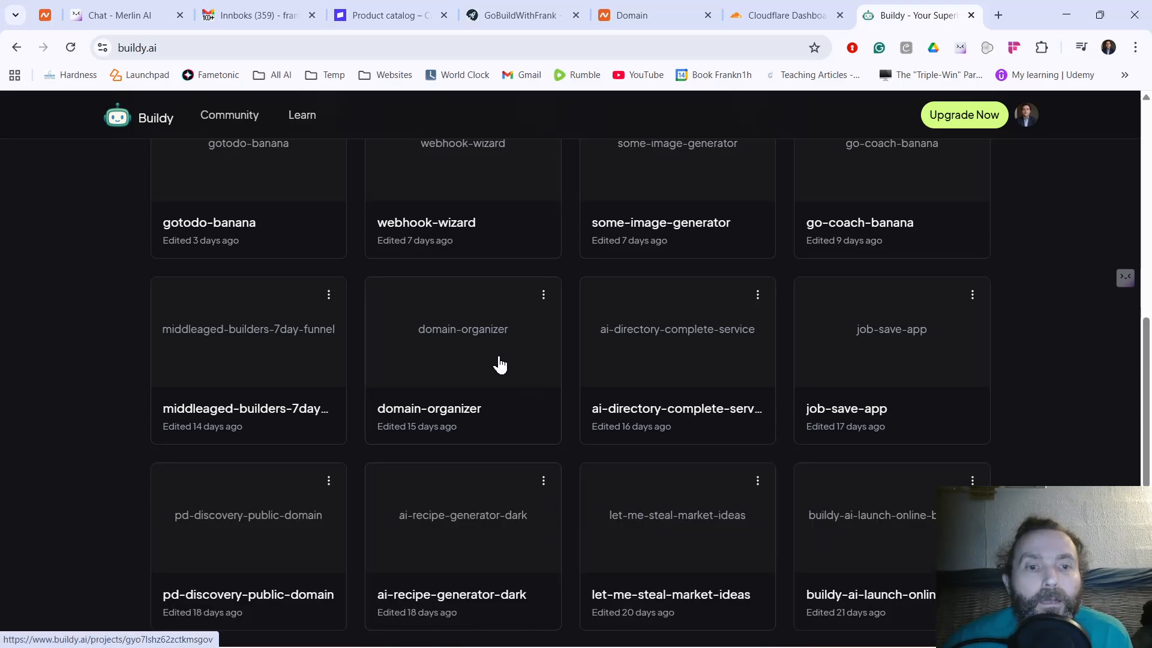
scroll(503, 360, up, 3)
scroll(503, 365, up, 2)
scroll(501, 394, down, 1)
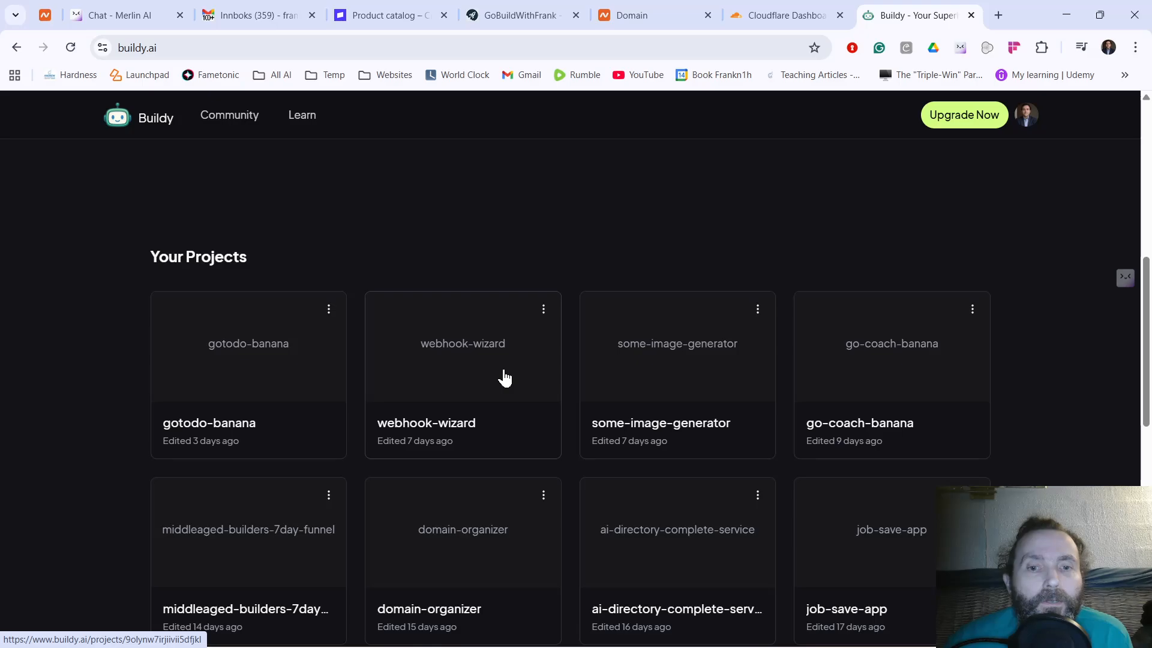
scroll(506, 378, down, 1)
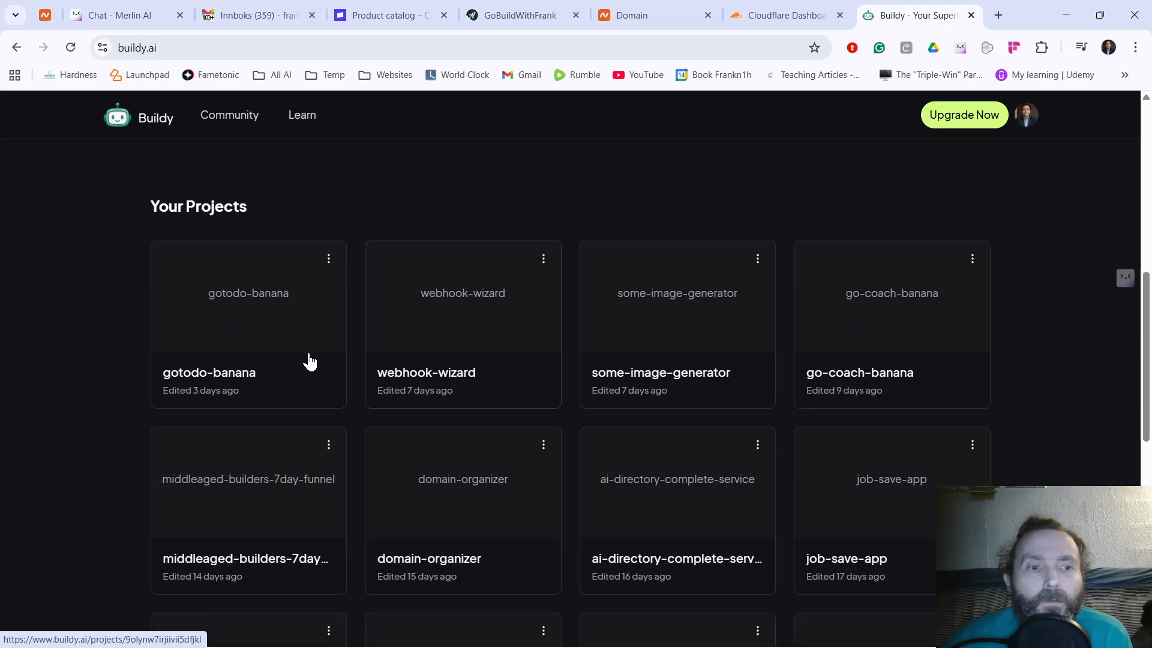
click(233, 322)
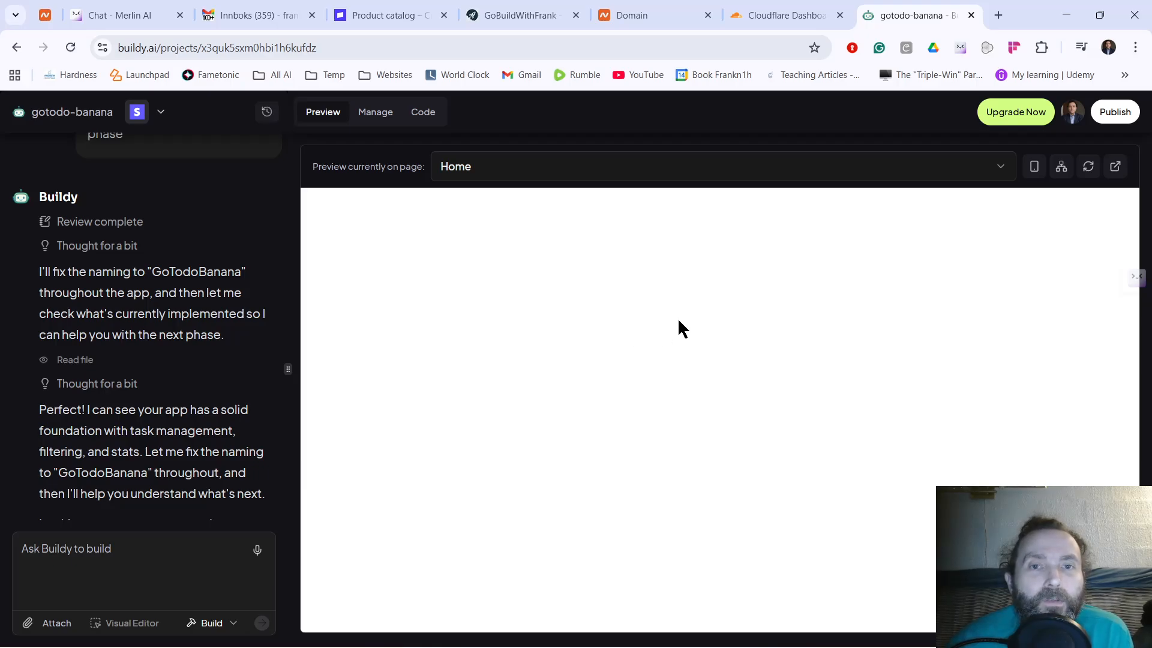
Step: Switch to Namecheap, find gotodobanana.com in the domain list and open its management page
click(643, 17)
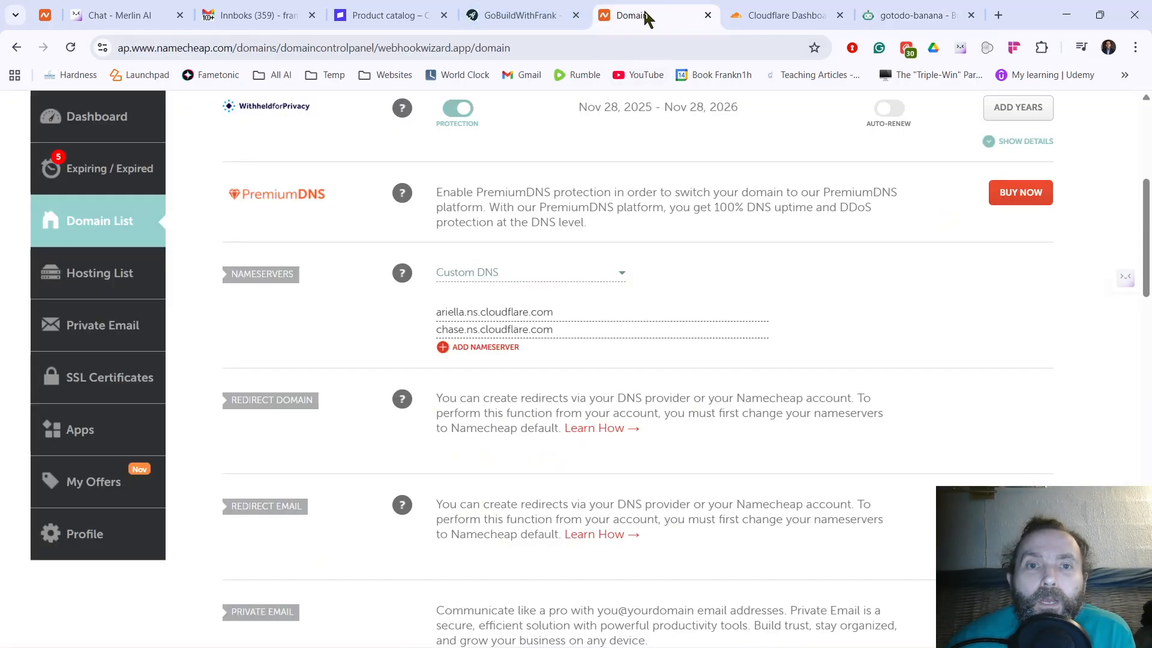
scroll(405, 339, up, 6)
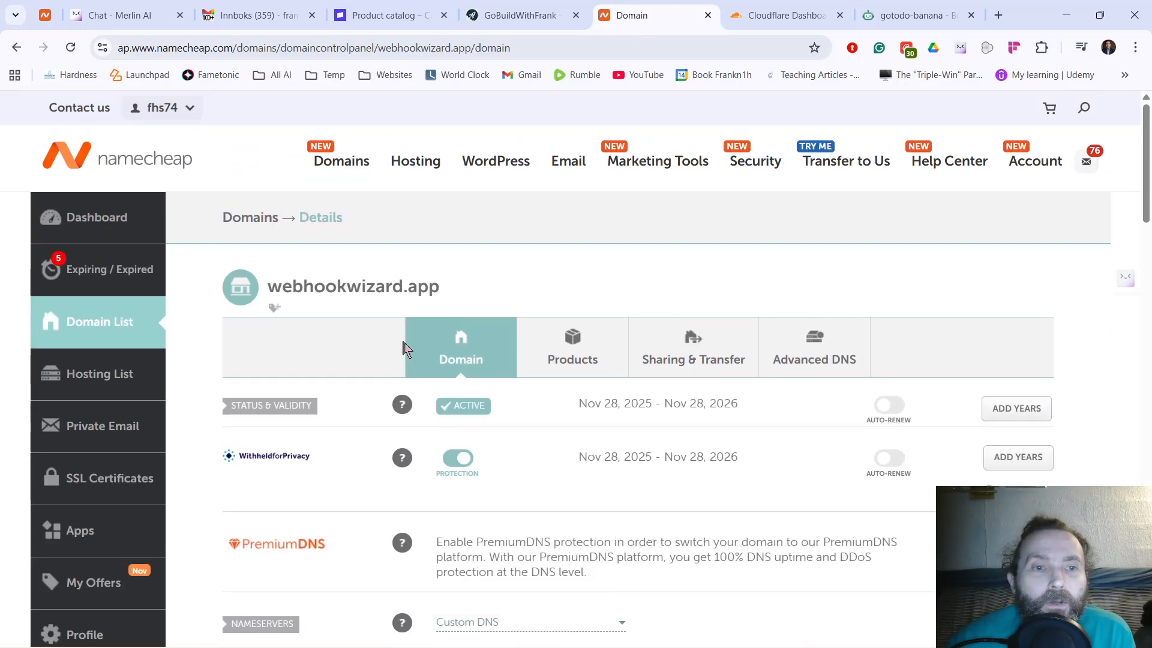
click(124, 324)
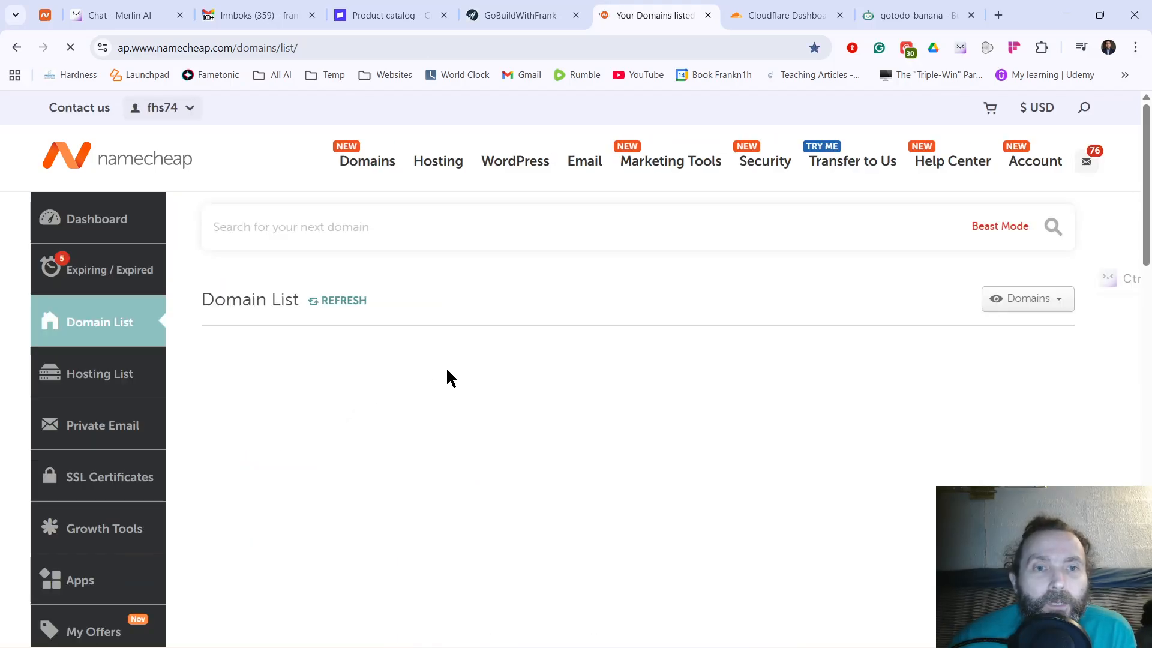
scroll(414, 369, down, 5)
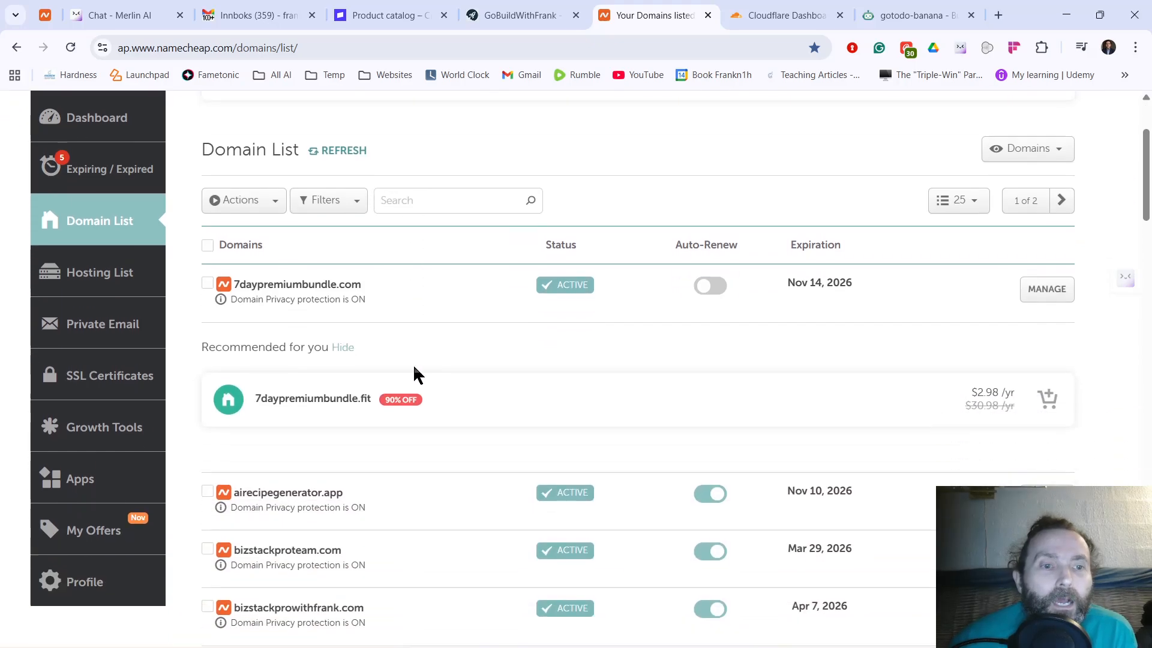
scroll(420, 375, down, 3)
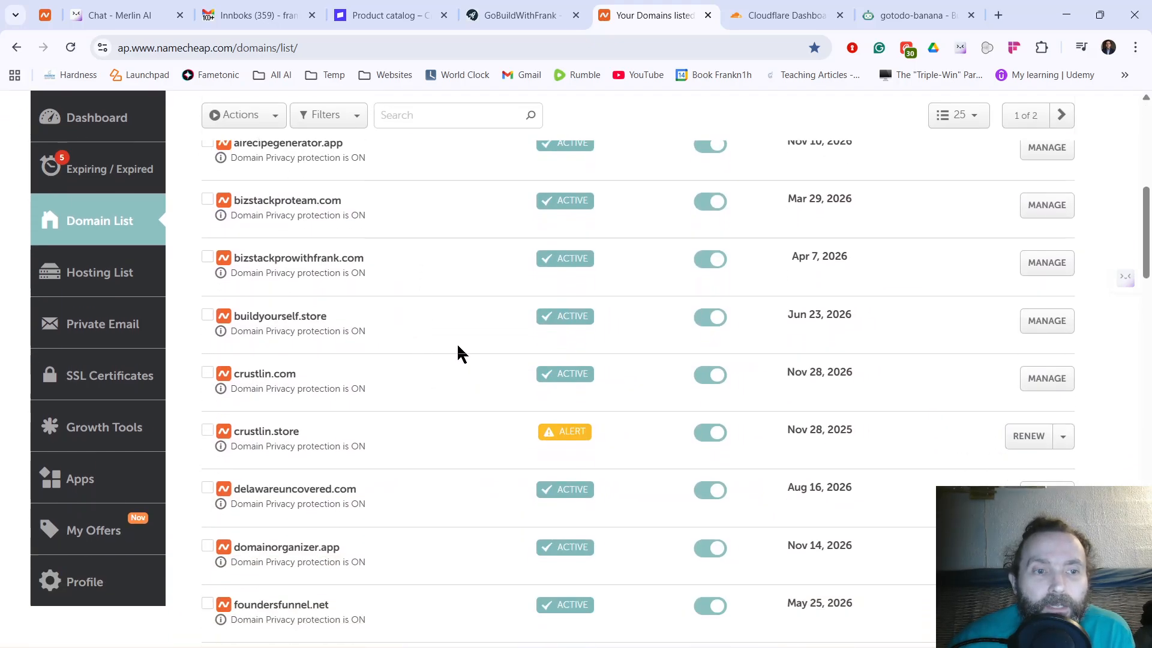
scroll(458, 351, down, 2)
scroll(459, 353, down, 4)
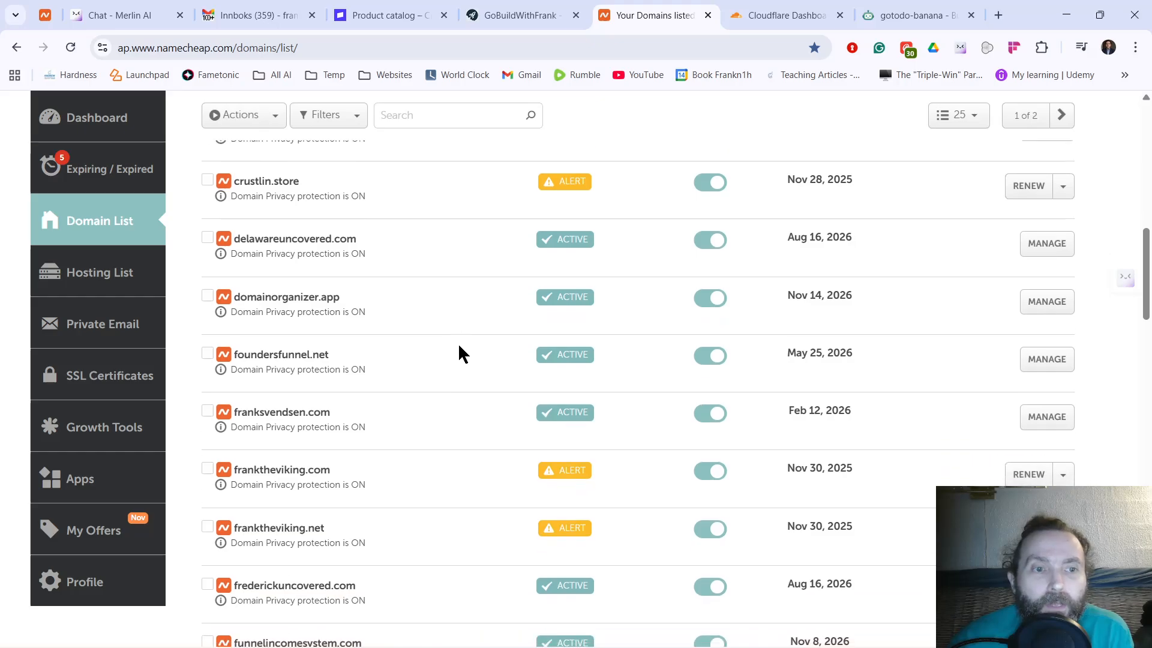
scroll(459, 346, down, 6)
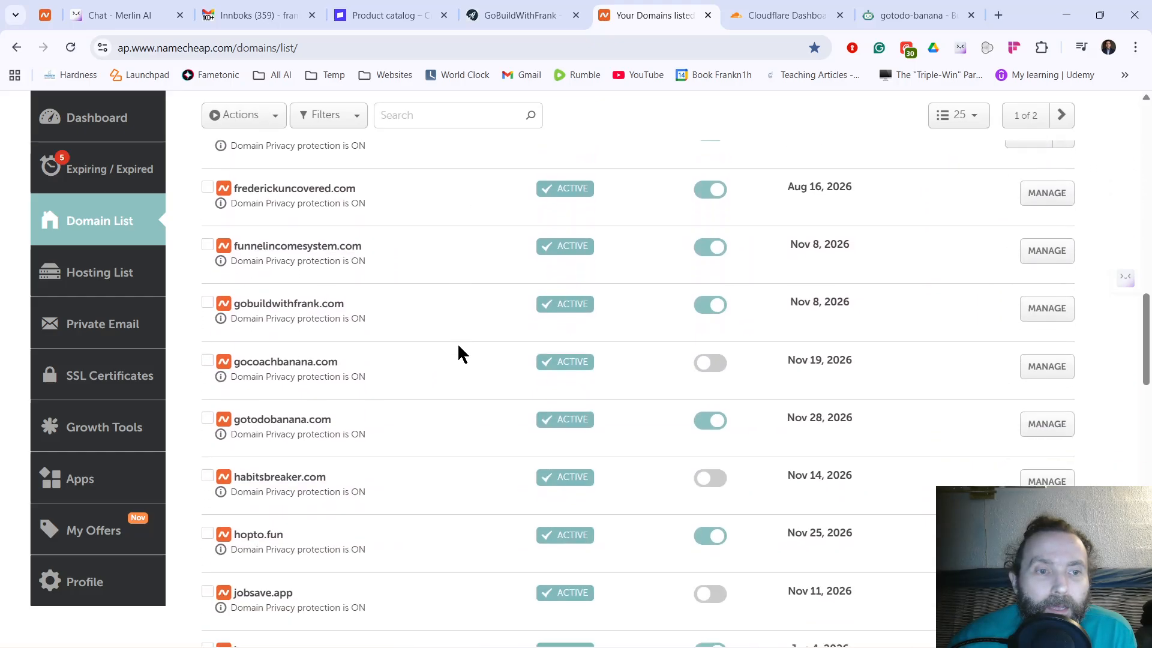
scroll(458, 352, down, 3)
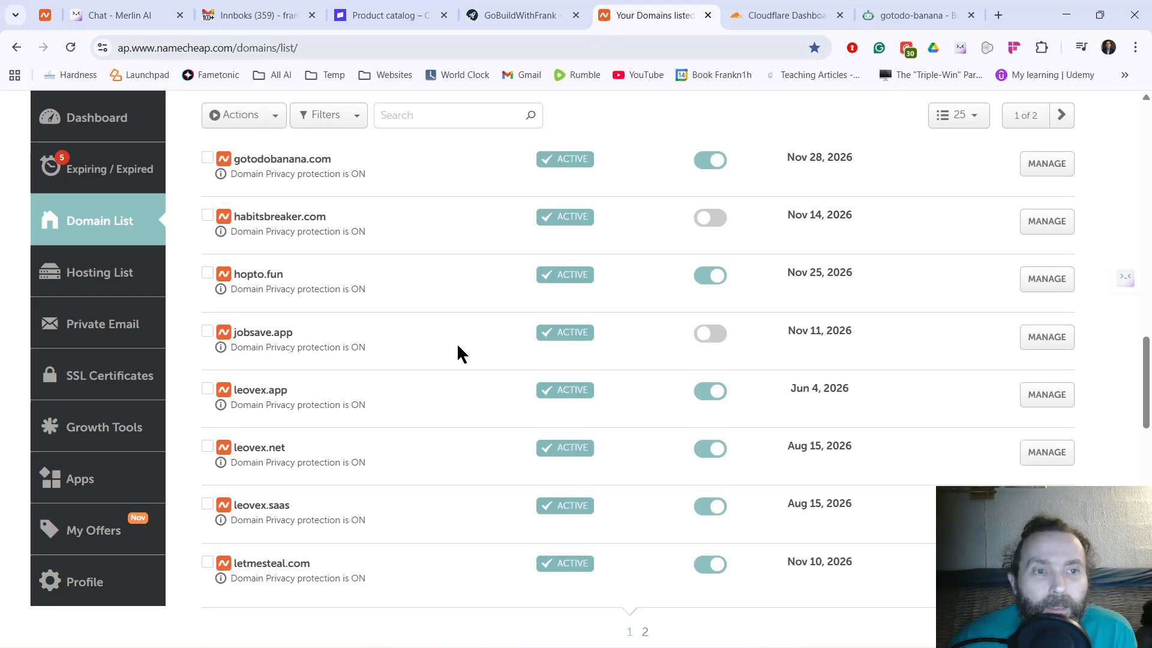
scroll(458, 352, up, 1)
scroll(316, 228, up, 2)
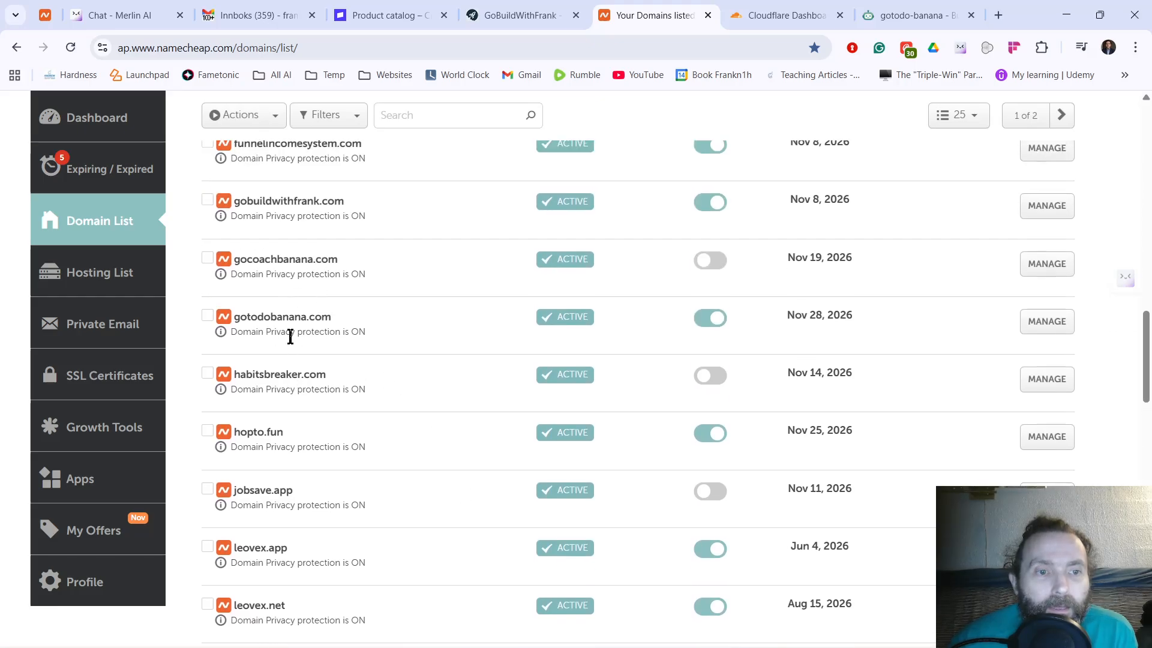
click(288, 325)
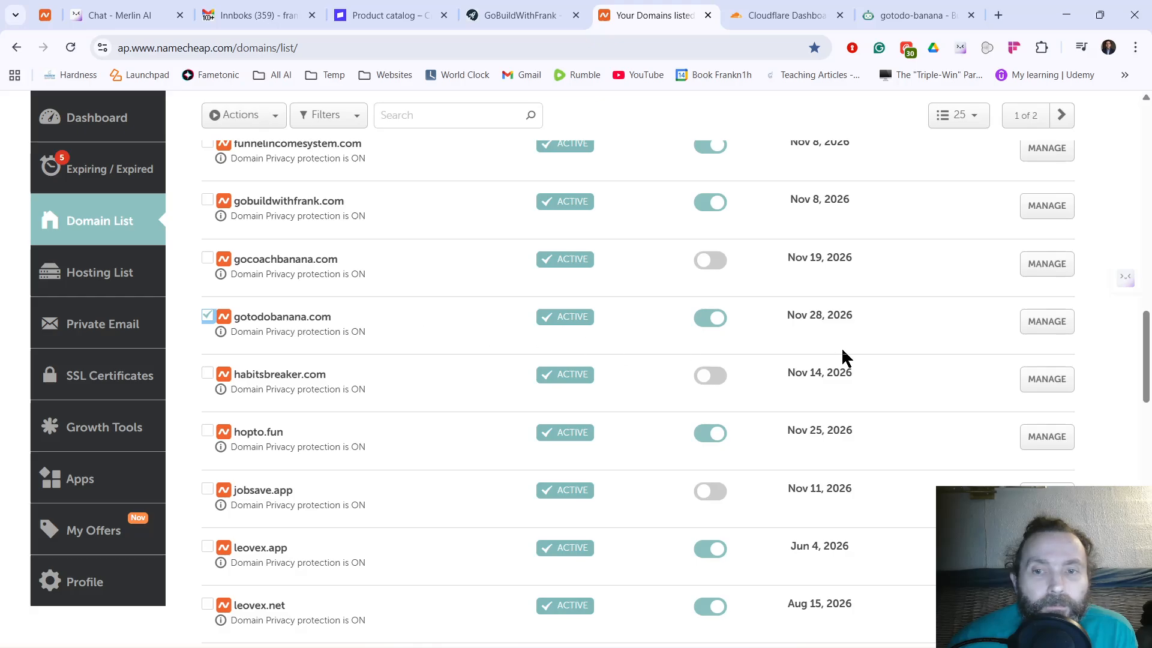
click(1046, 321)
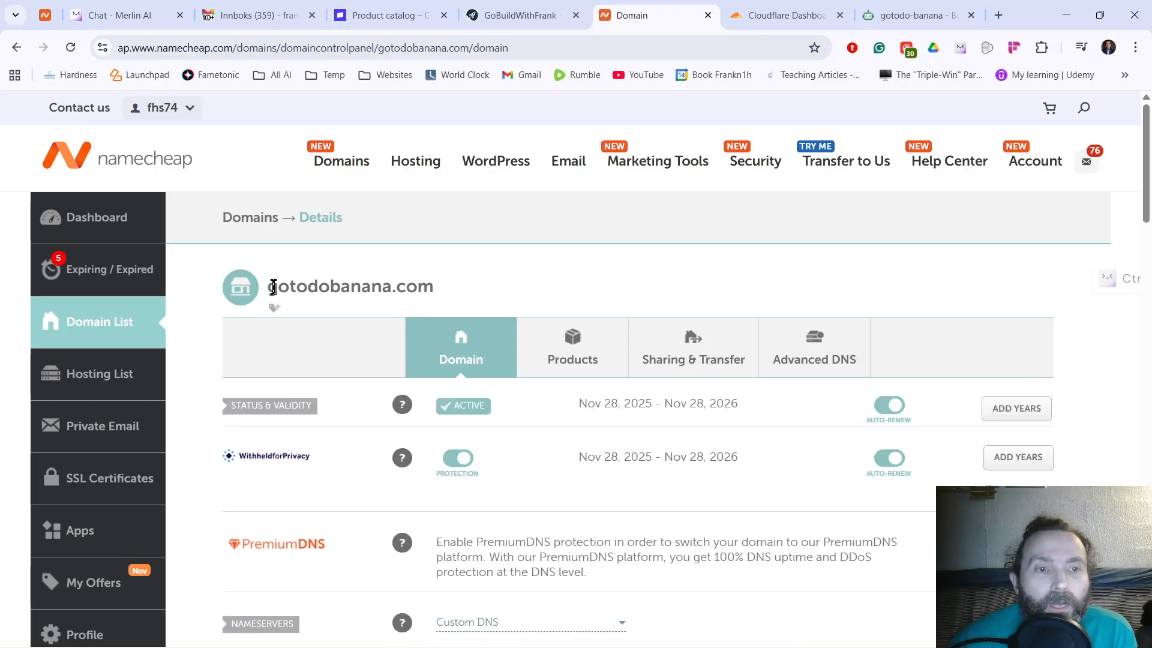
Step: Copy the domain name gotodobanana.com from the heading of its Namecheap details page
mouse_move(268, 287)
mouse_down()
mouse_move(438, 300)
mouse_move(386, 286)
mouse_move(264, 286)
mouse_up()
click(432, 289)
right_click(276, 293)
click(324, 311)
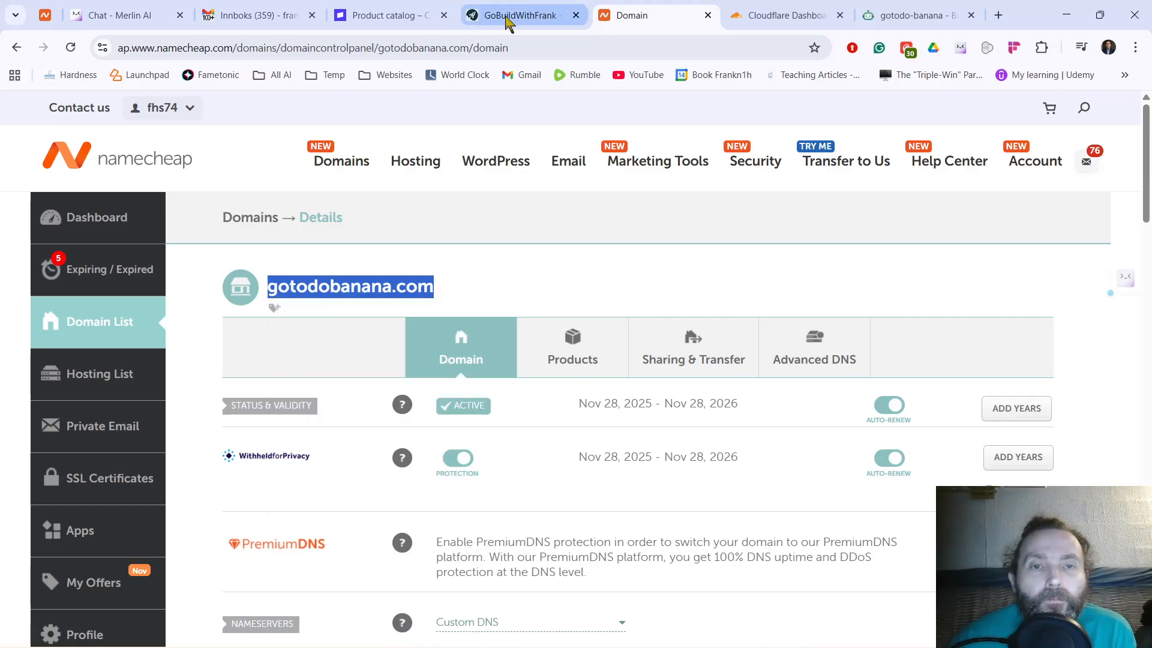
Step: Switch to Cloudflare and change from webhookwizard.app to the DNS records of gotodobanana.com
click(895, 16)
click(772, 18)
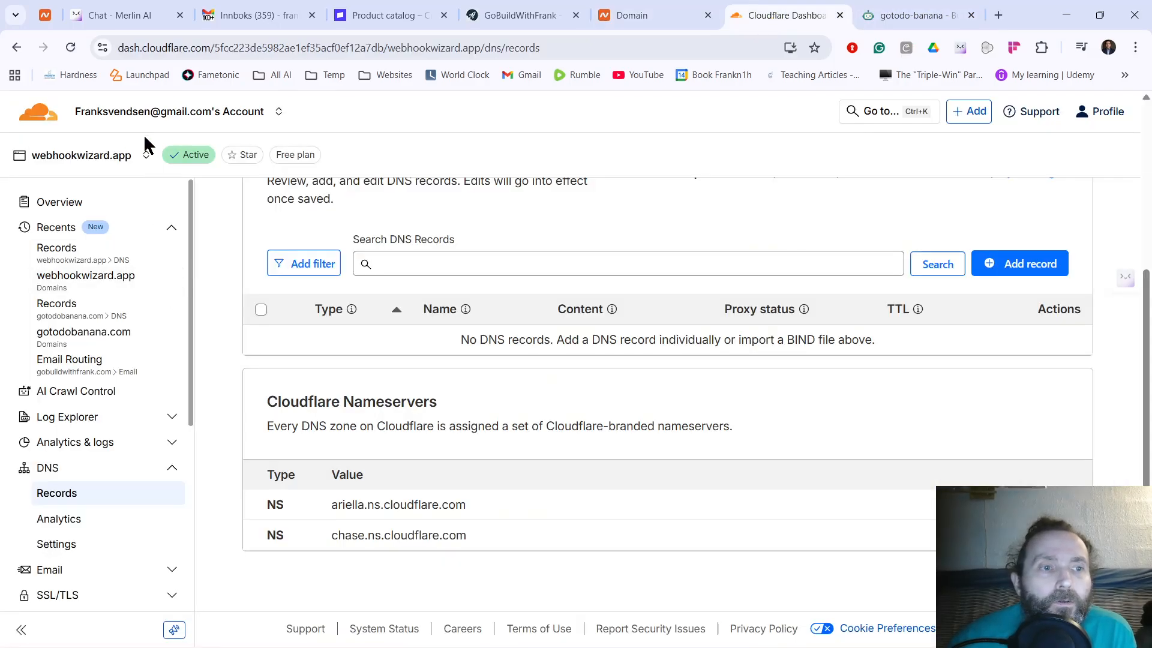
click(146, 156)
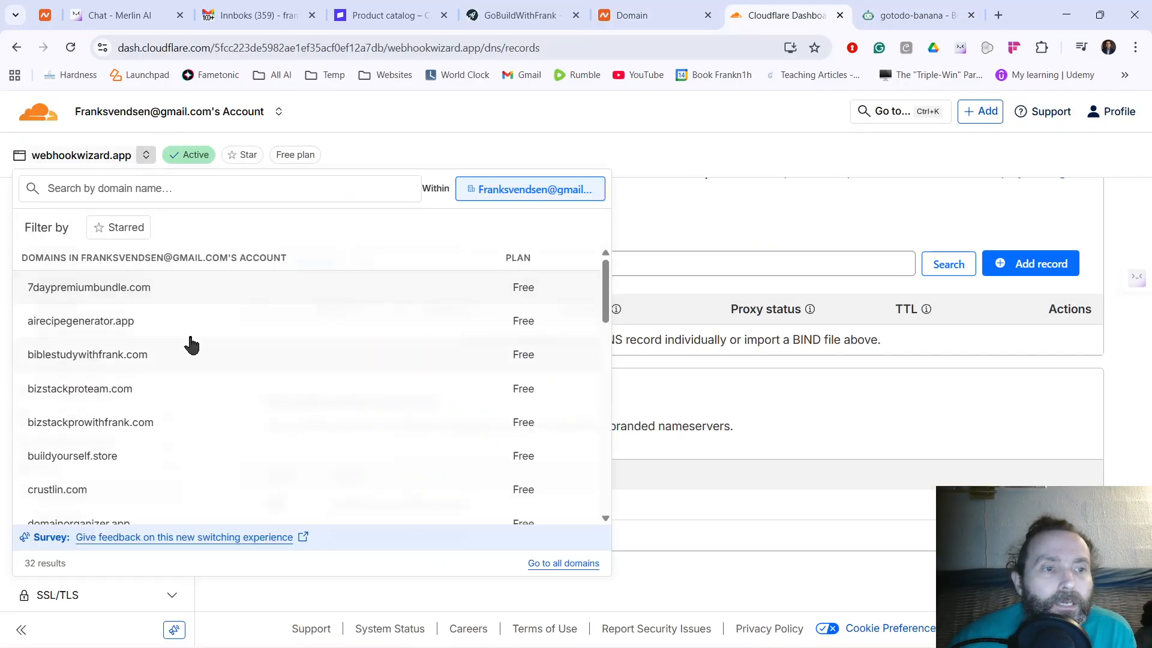
scroll(138, 396, down, 5)
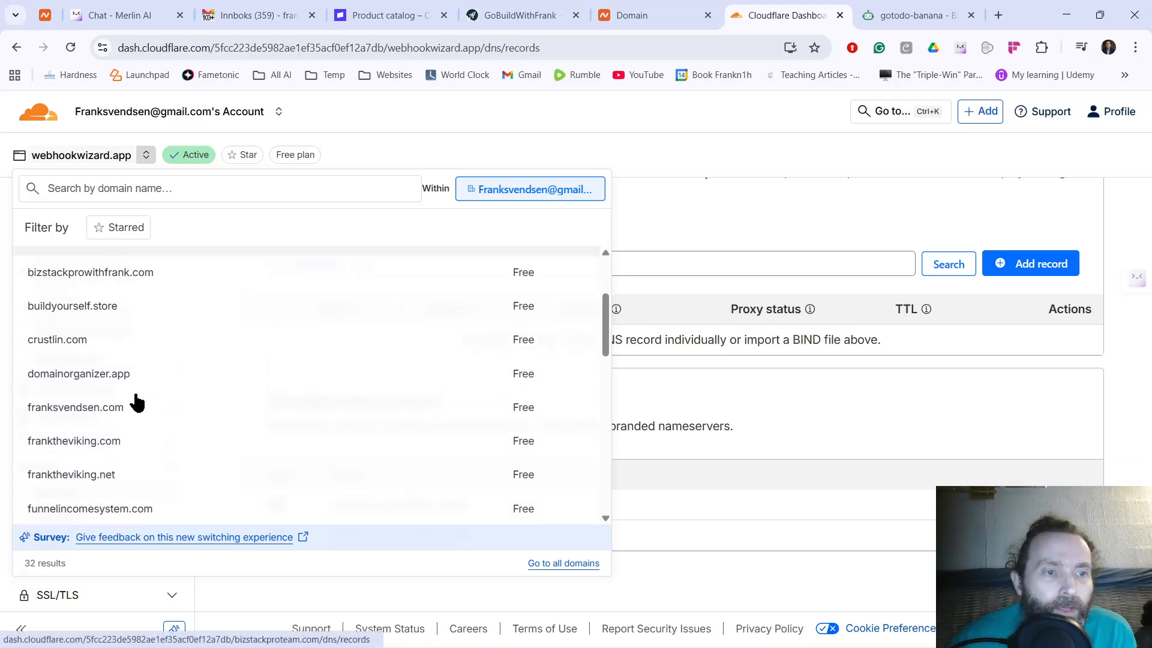
scroll(135, 401, down, 3)
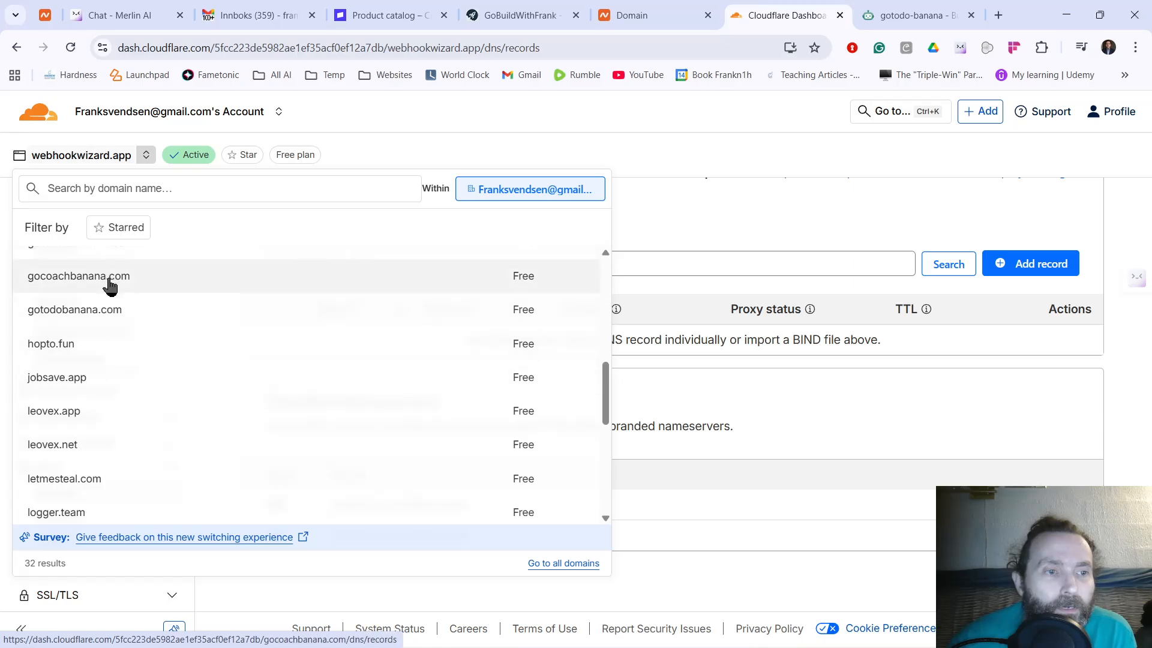
click(105, 318)
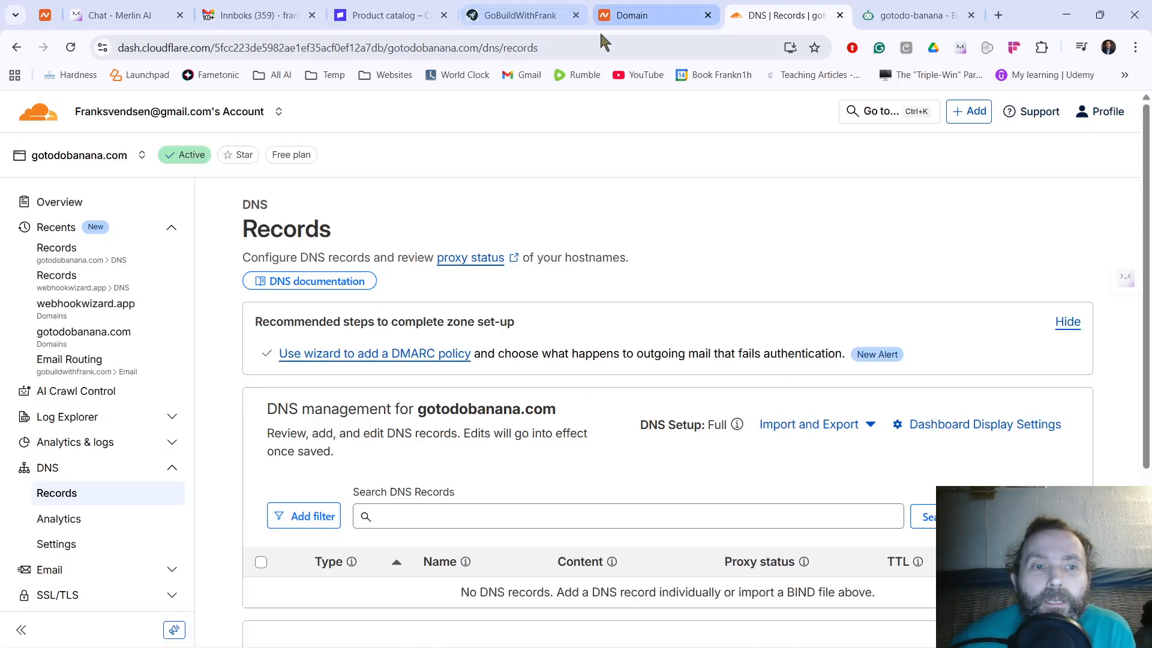
Step: Return to the gotodo-banana project in Buildy and review its app settings, including site branding, app icon and app visibility
click(670, 20)
click(890, 23)
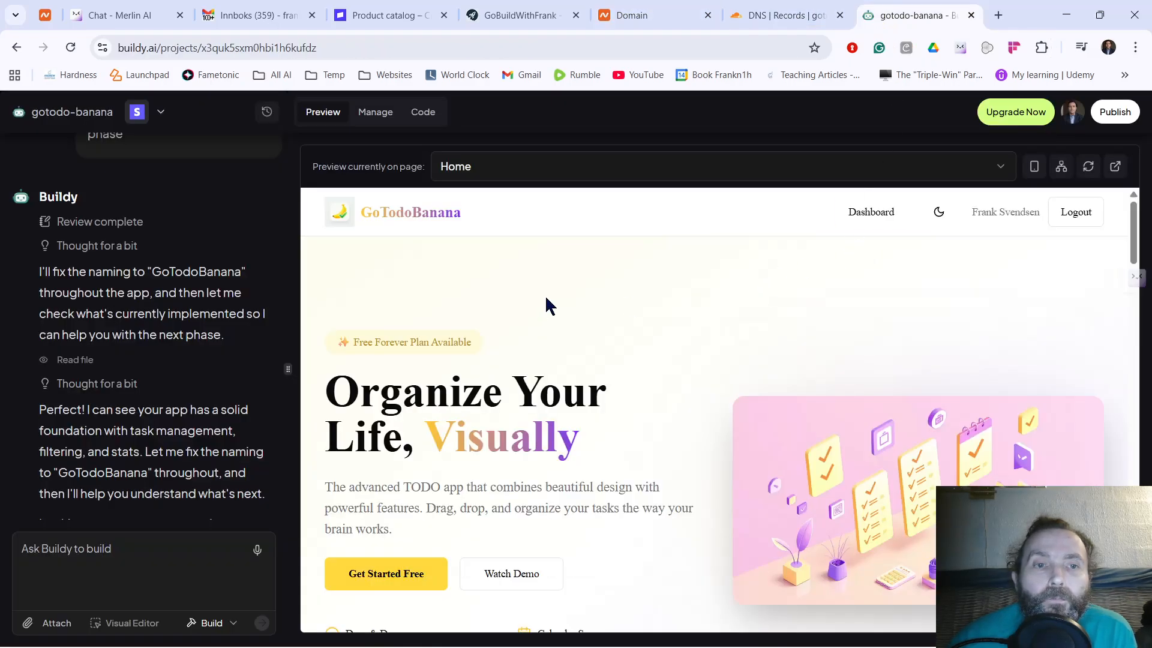
click(376, 119)
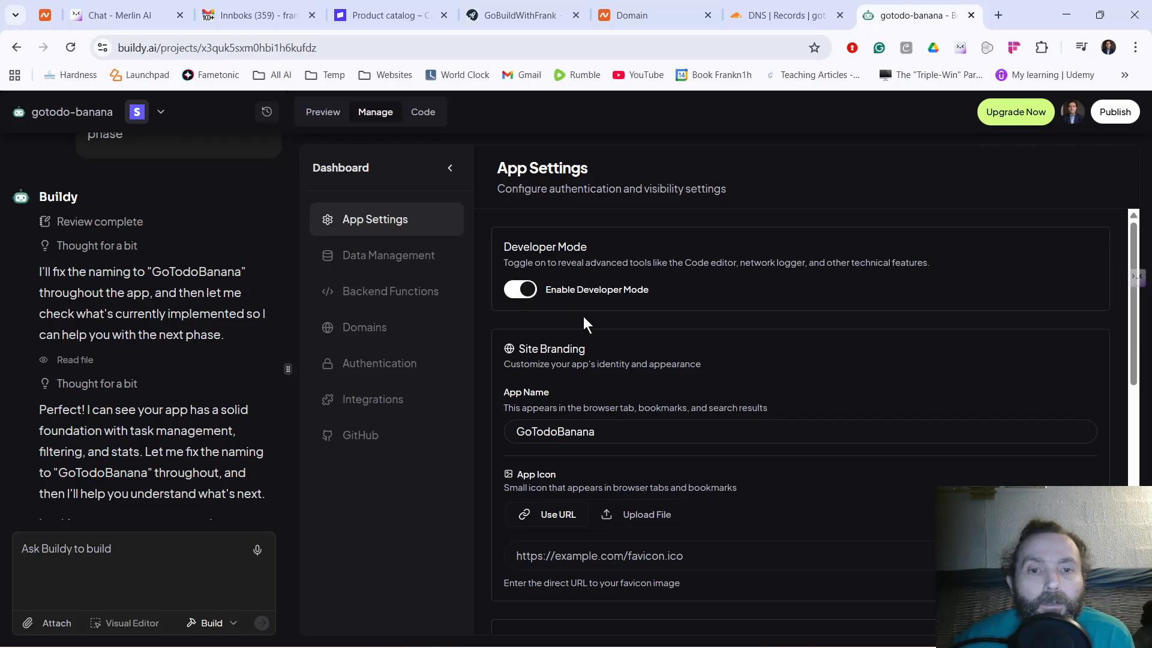
scroll(635, 300, down, 3)
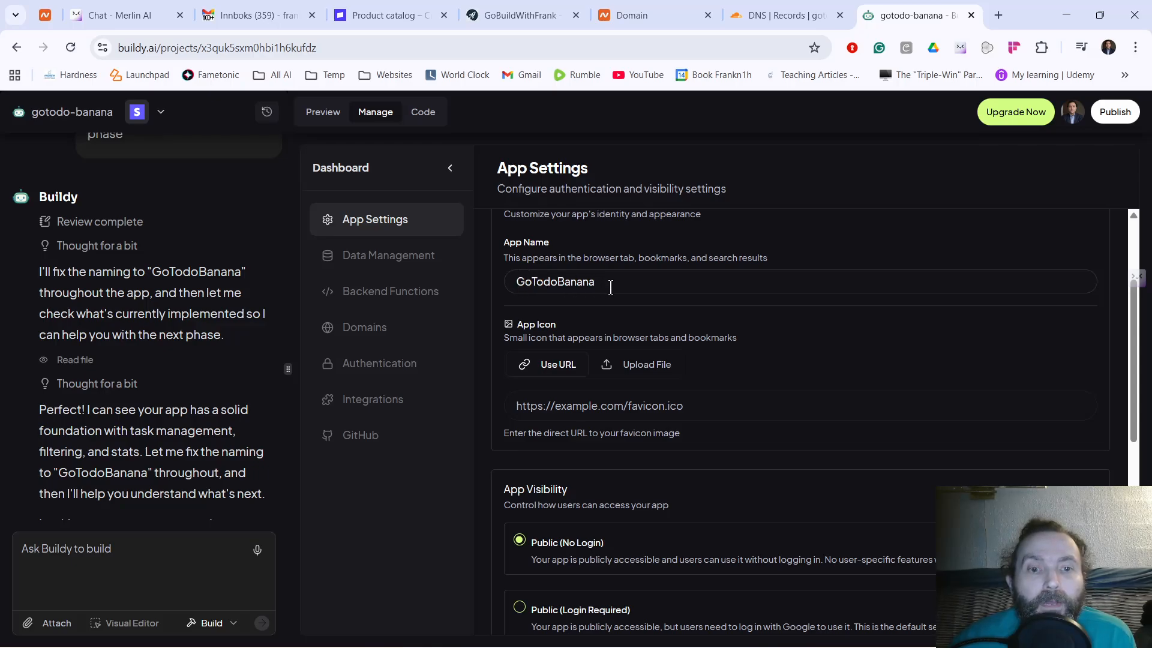
scroll(609, 294, down, 4)
scroll(615, 350, up, 2)
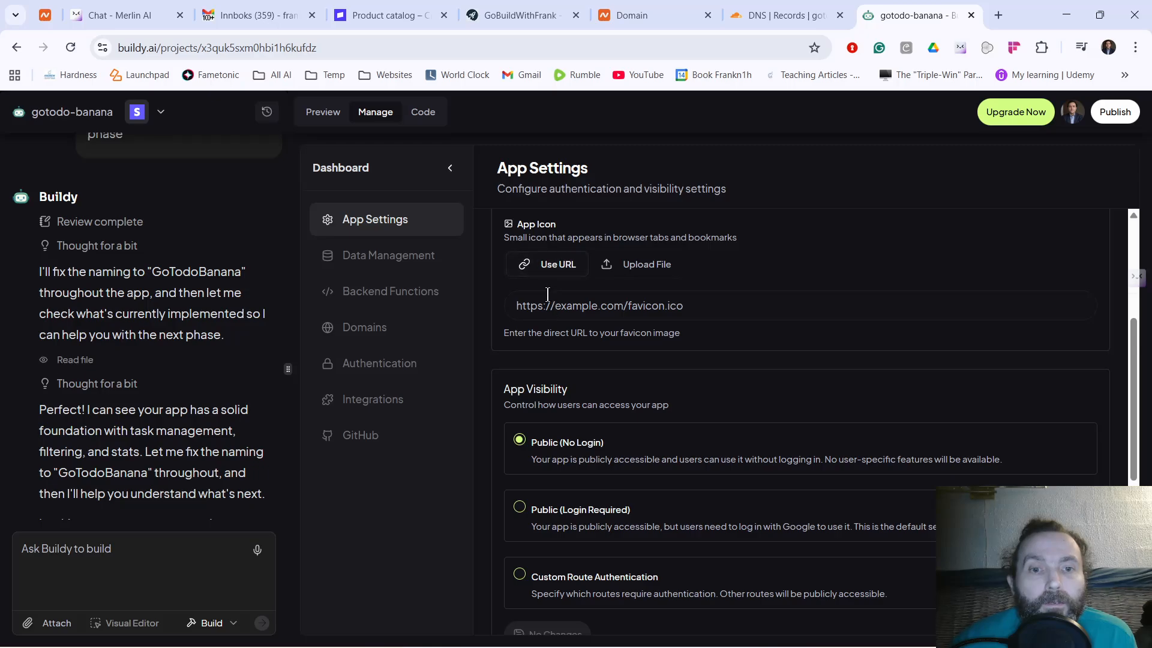
scroll(624, 337, down, 3)
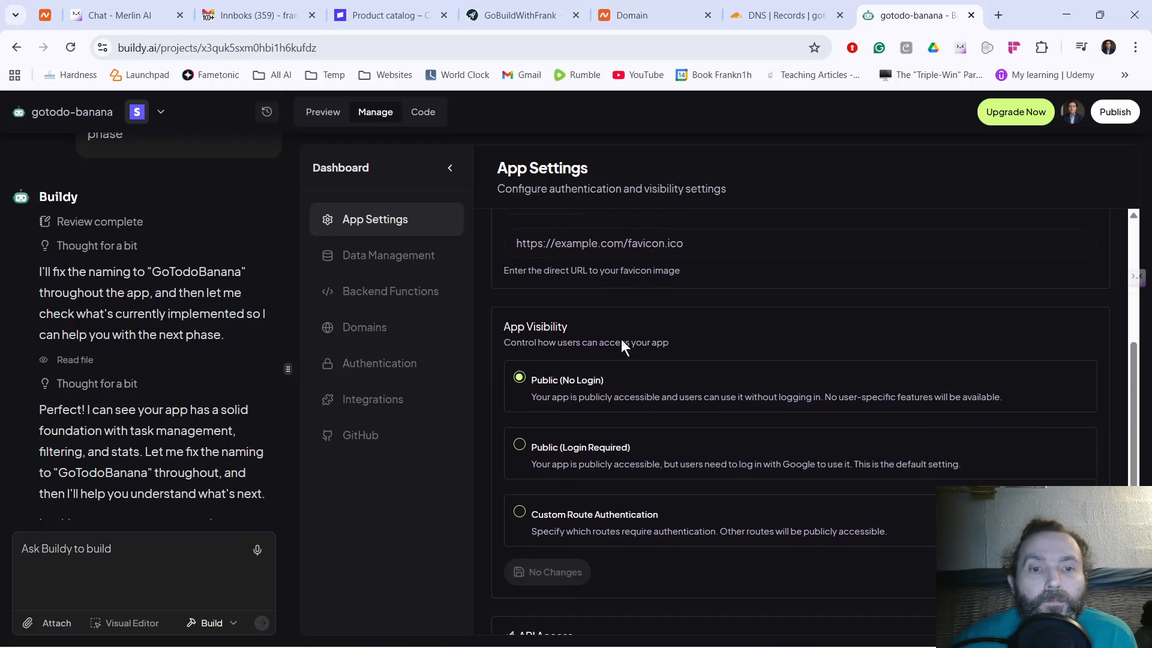
scroll(620, 342, up, 2)
scroll(621, 342, down, 2)
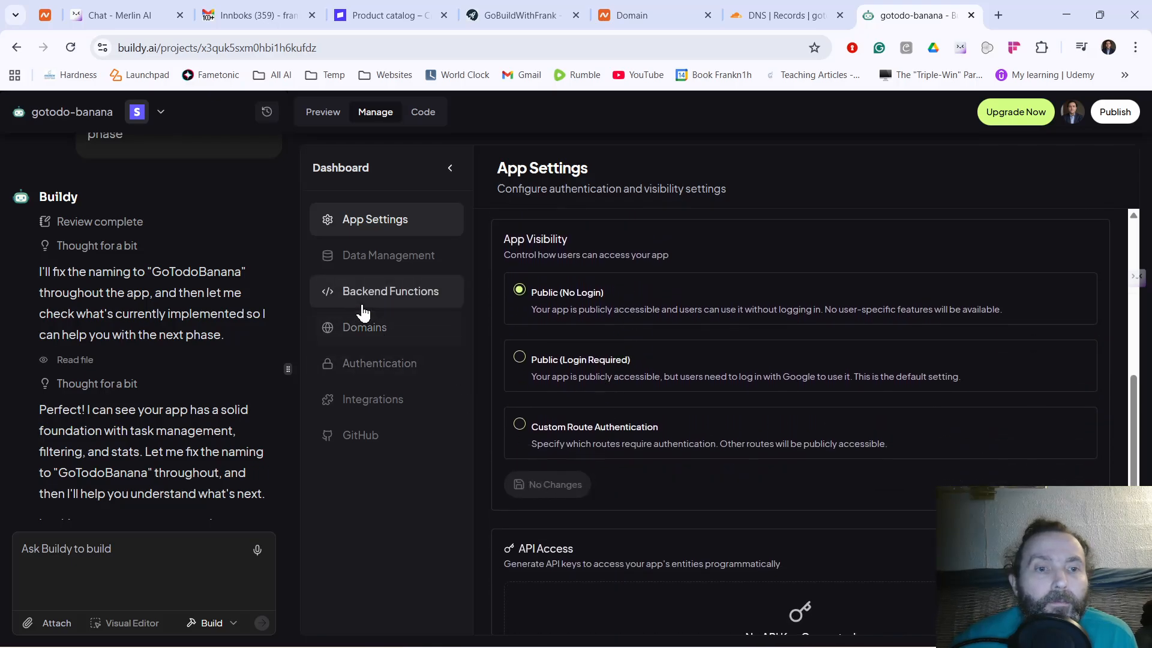
Step: Open the project's domain settings and examine the DNS records required for connecting a custom domain
click(372, 339)
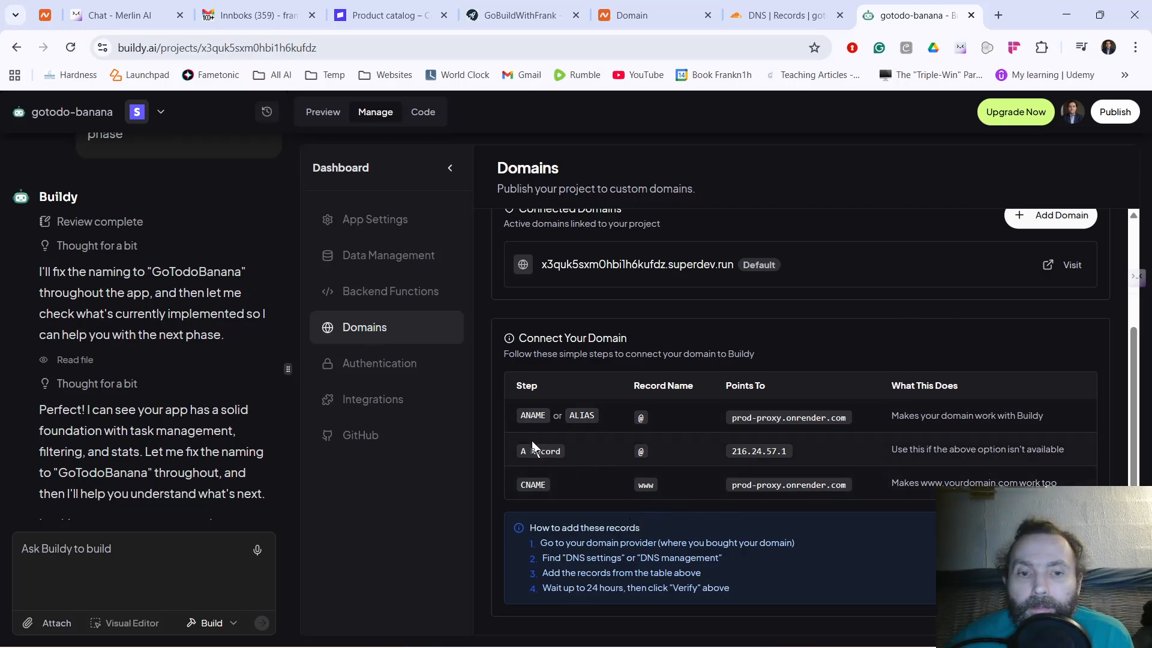
drag(513, 411, 1074, 487)
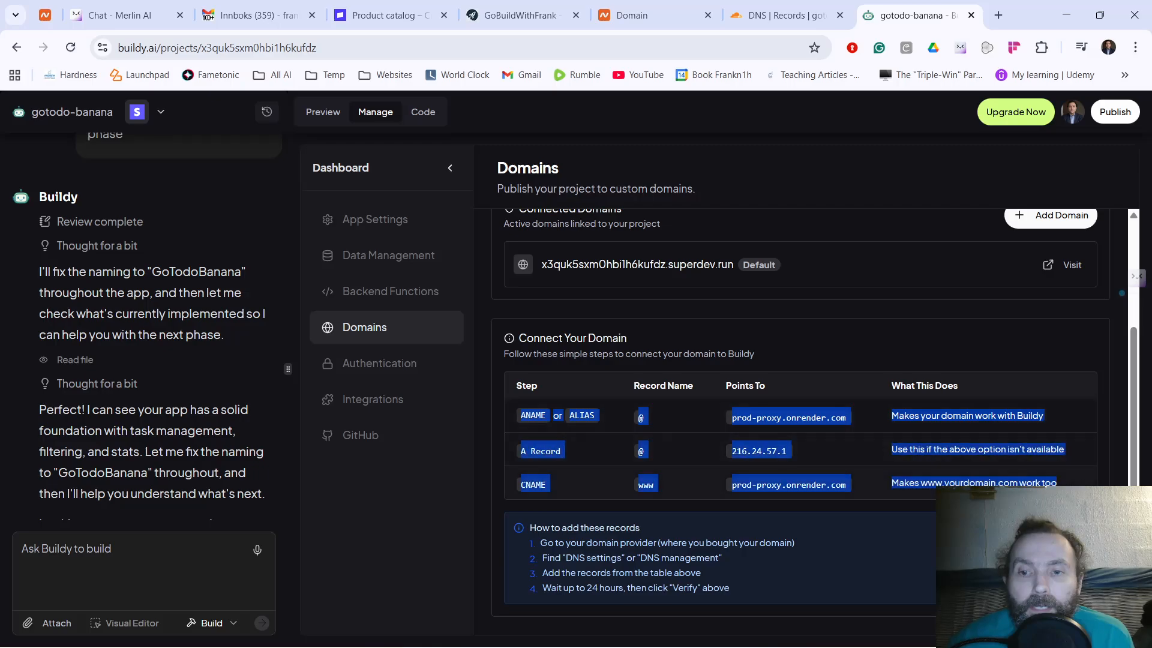
click(987, 387)
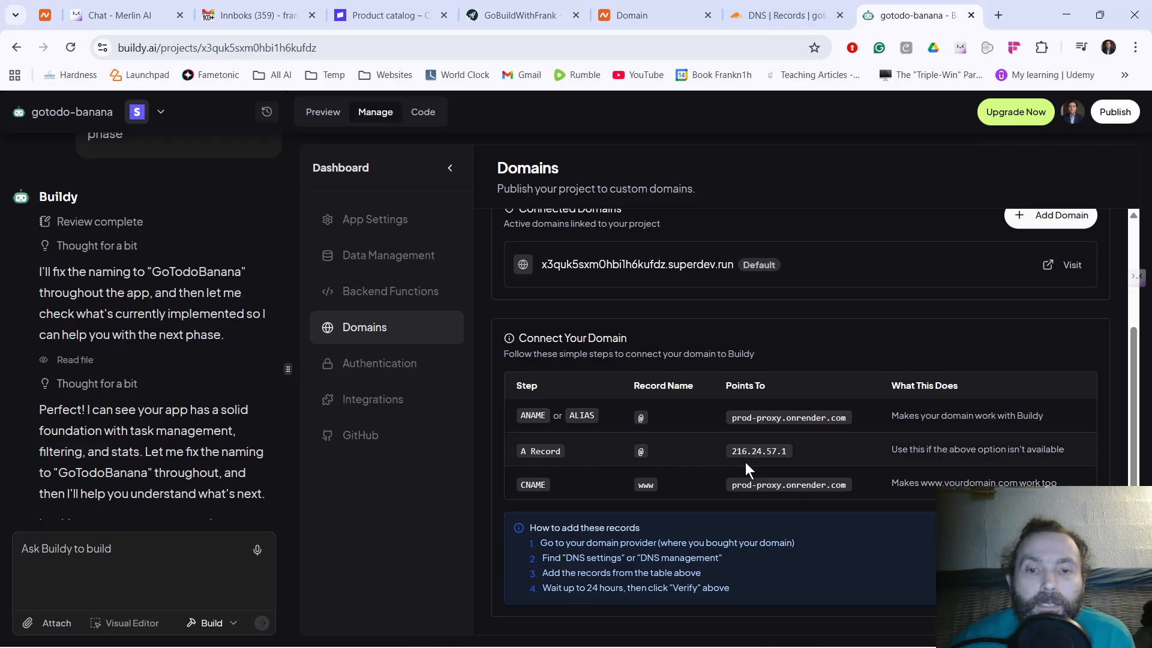
Step: Copy the A record address 216.24.57.1 from the project's domain connection table
drag(732, 454, 742, 462)
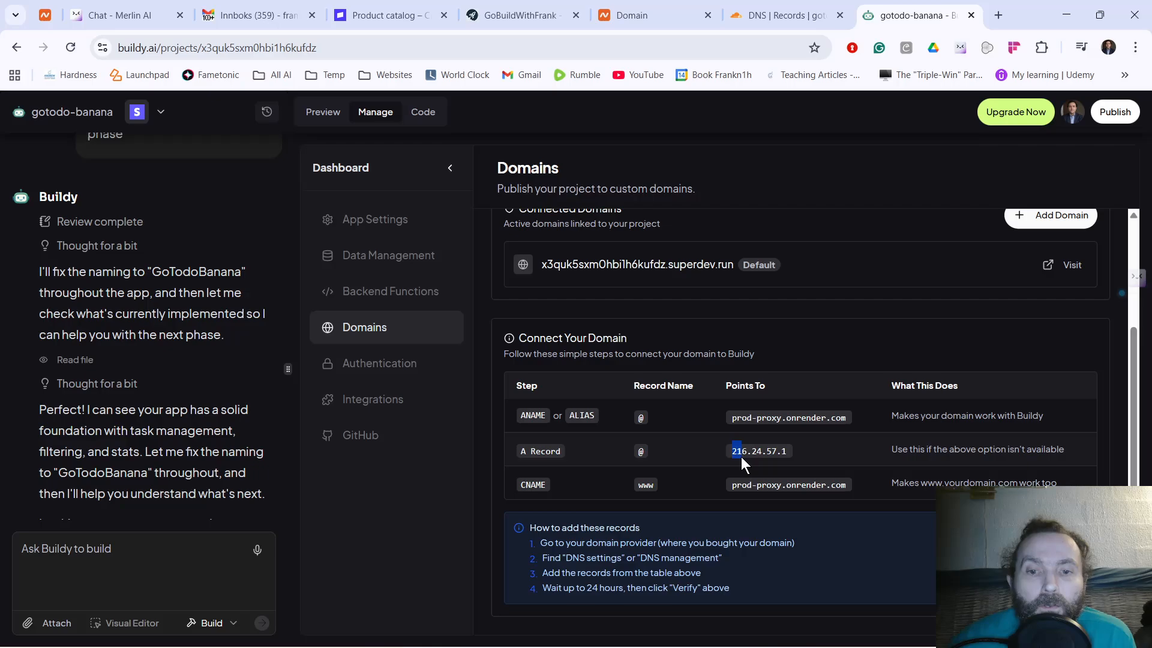
right_click(786, 457)
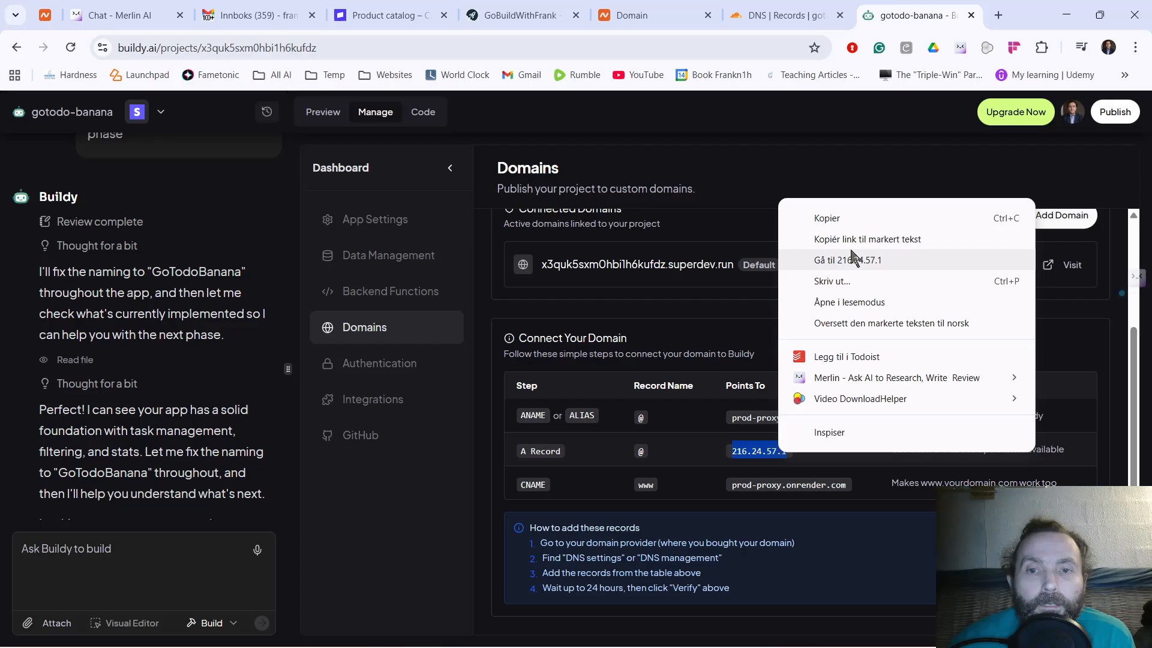
click(838, 217)
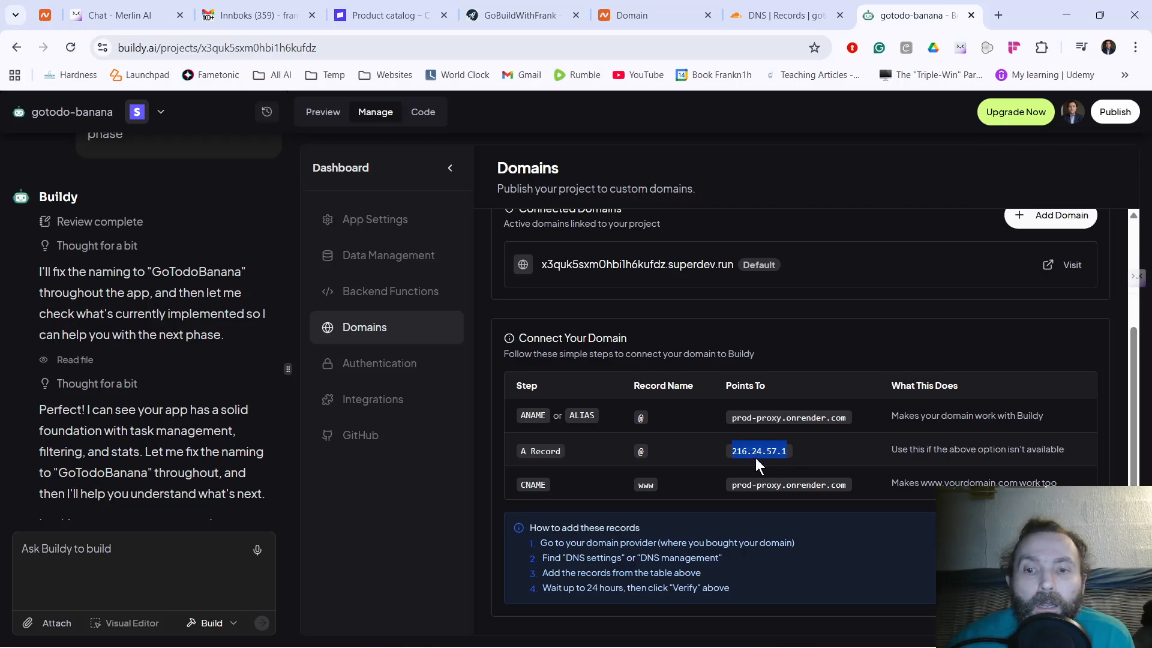
Step: Switch to Cloudflare and add a proxied A record for gotodobanana.com with name @ and IPv4 address 216.24.57.1
click(774, 24)
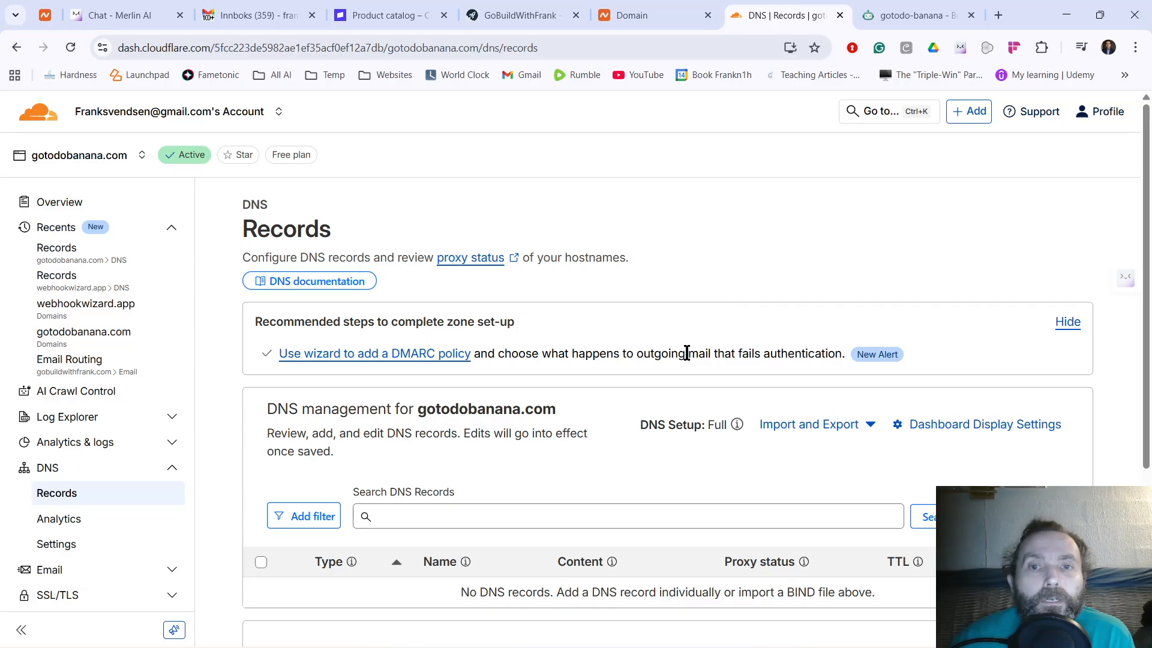
scroll(688, 353, down, 3)
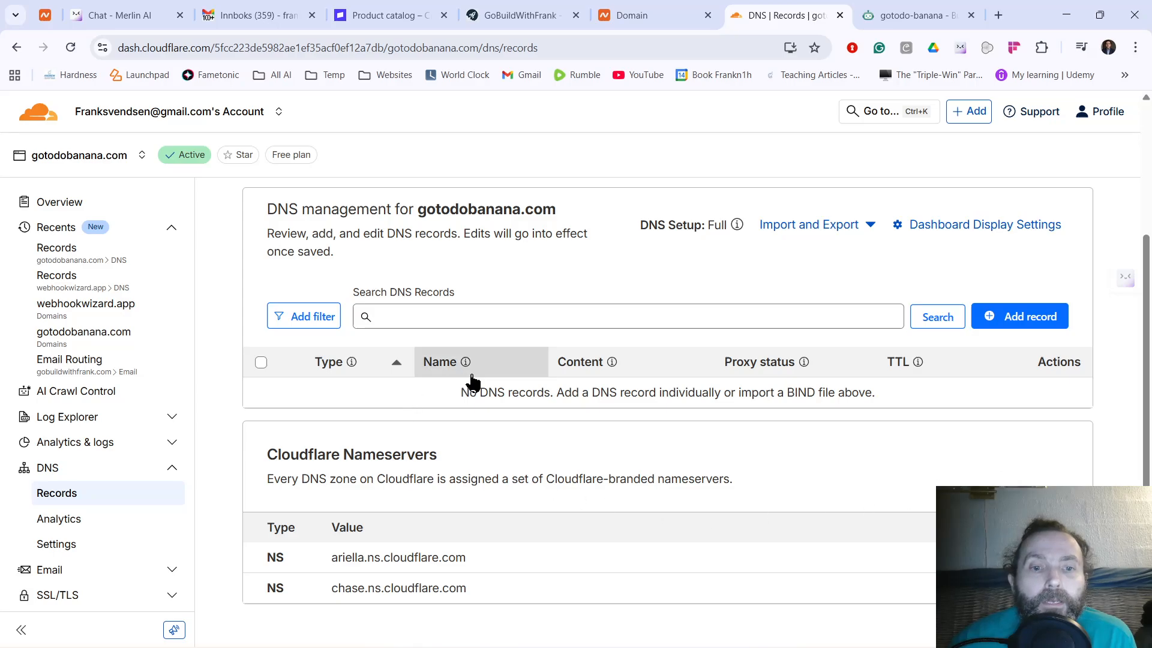
click(1027, 325)
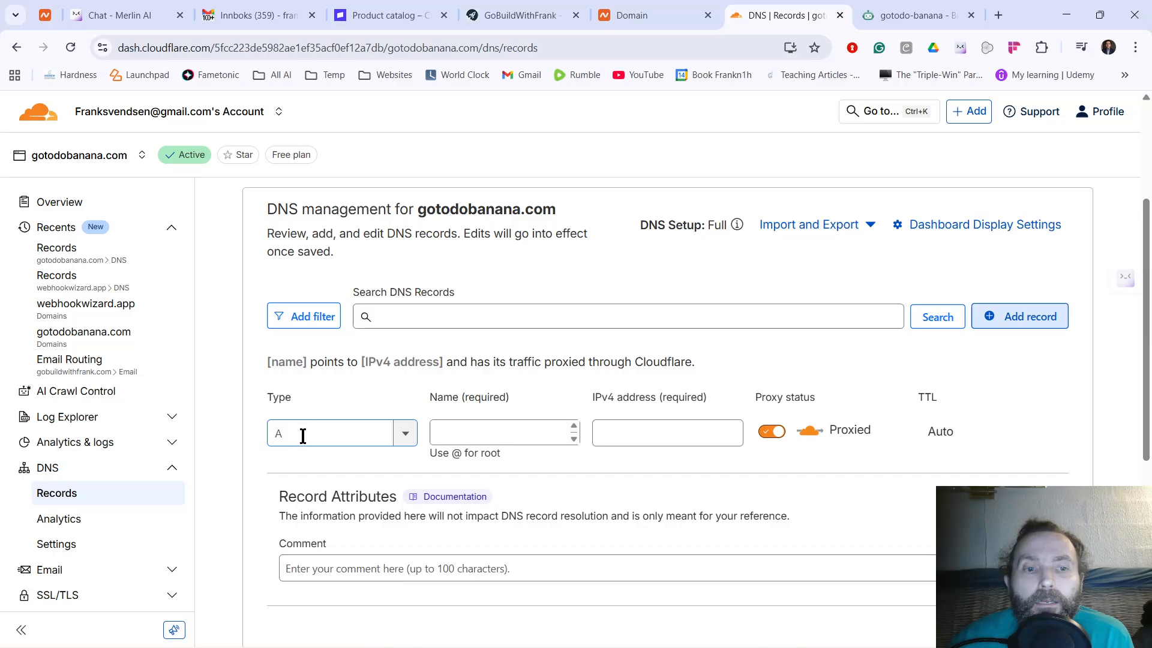
click(489, 440)
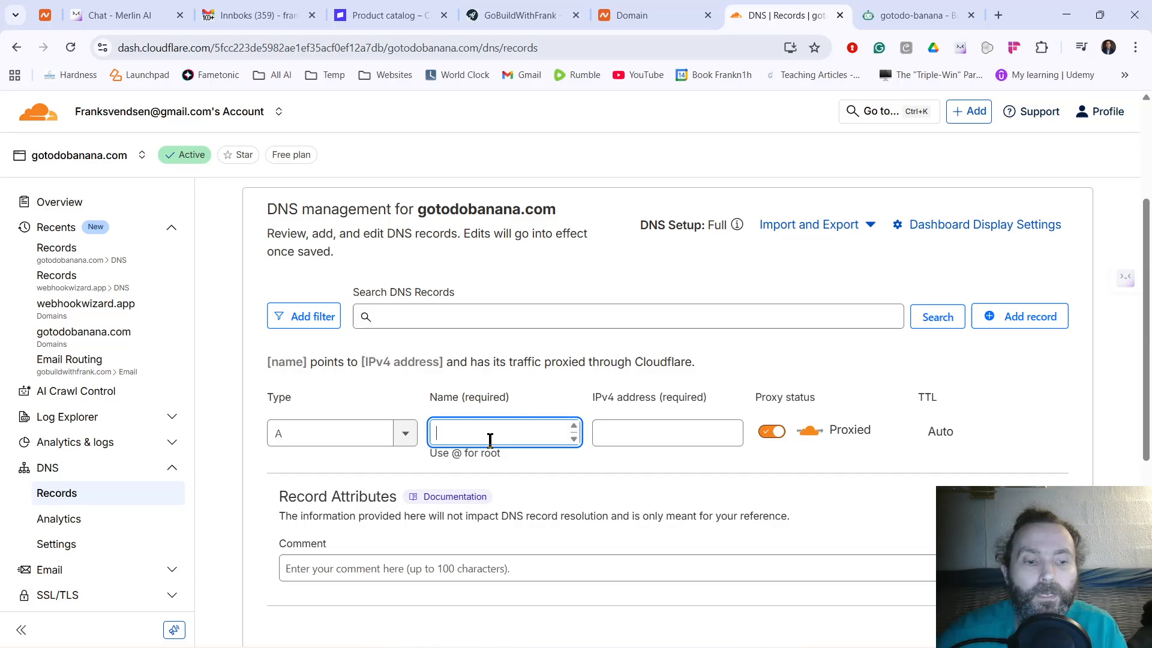
text(@)
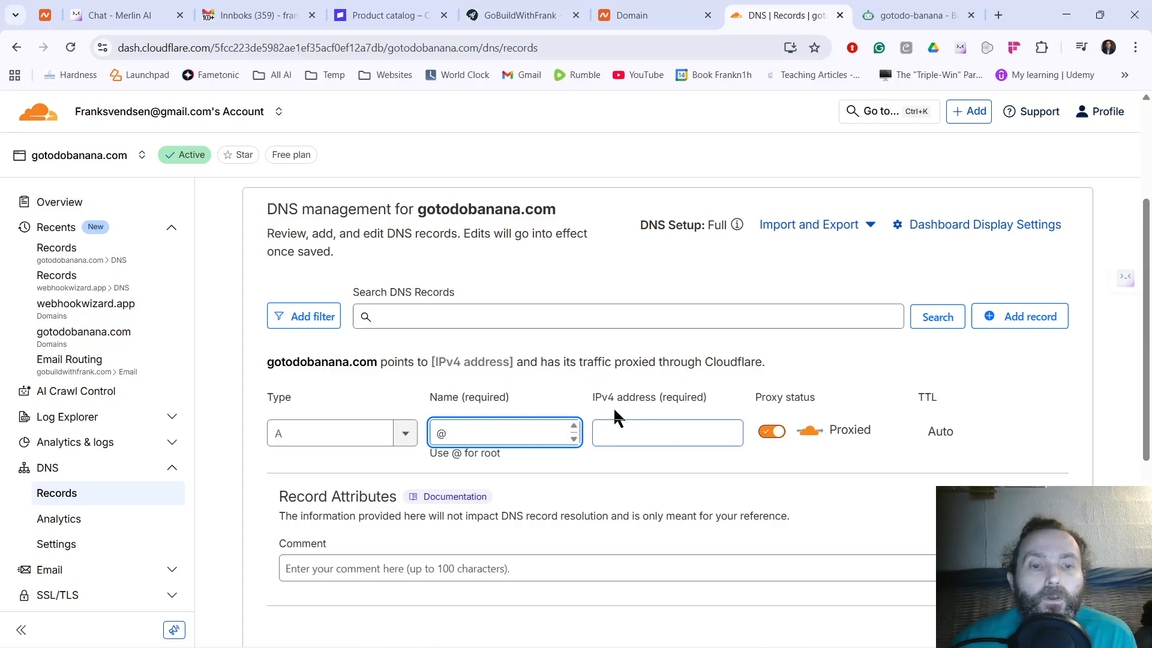
click(629, 428)
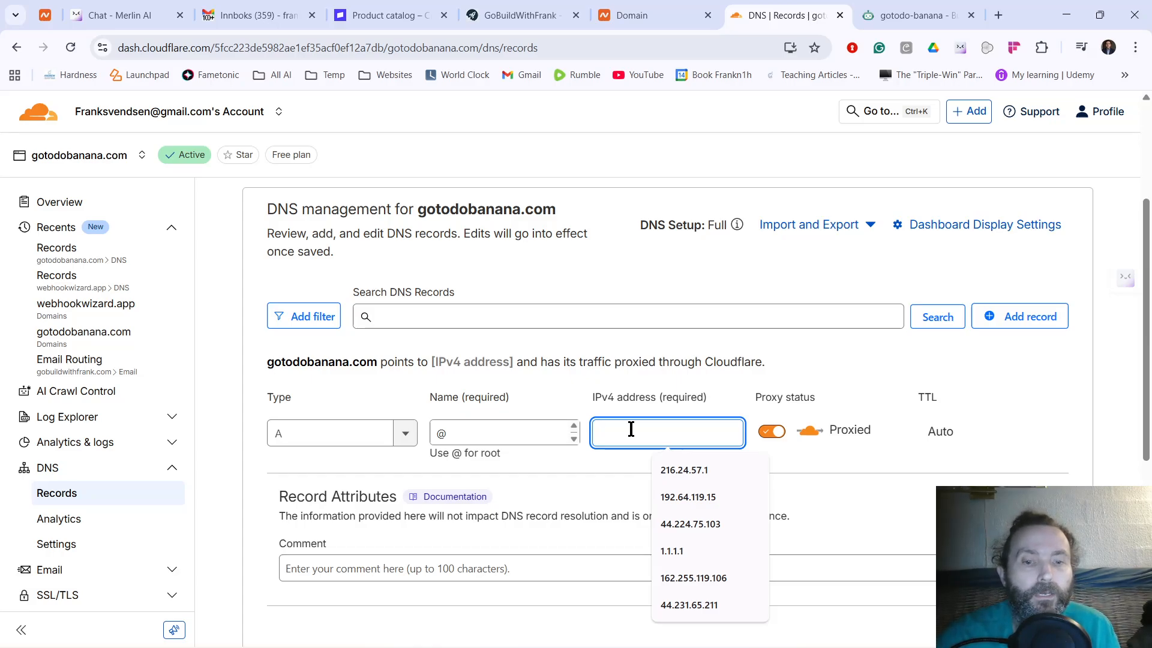
key(Down)
key(Return)
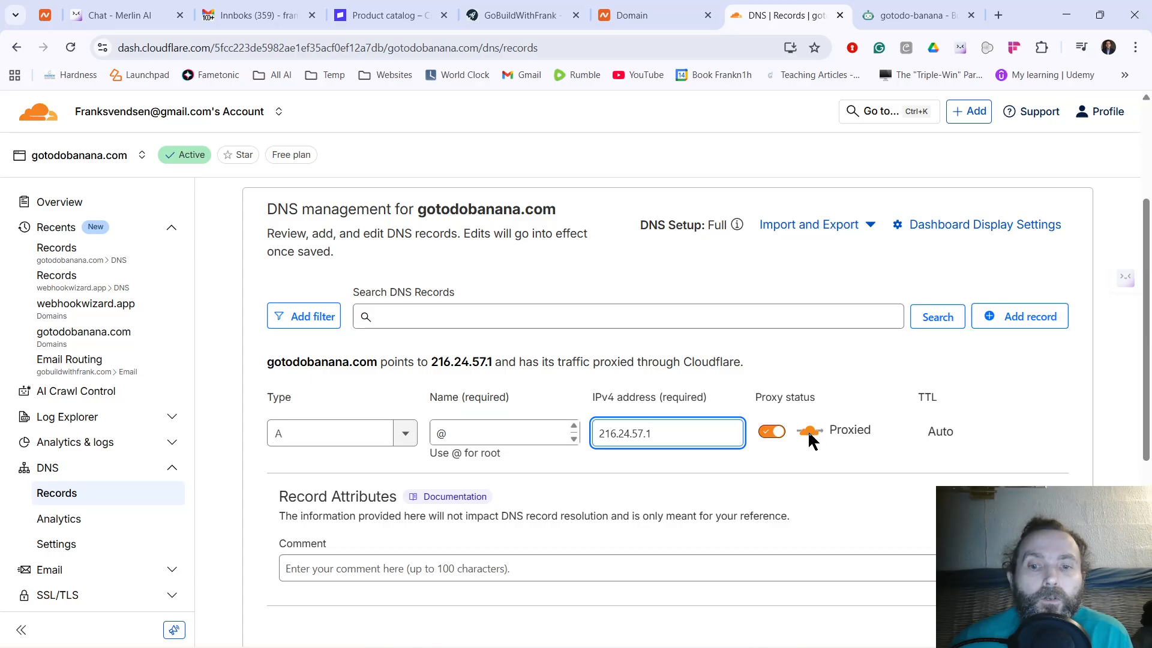
scroll(805, 491, down, 2)
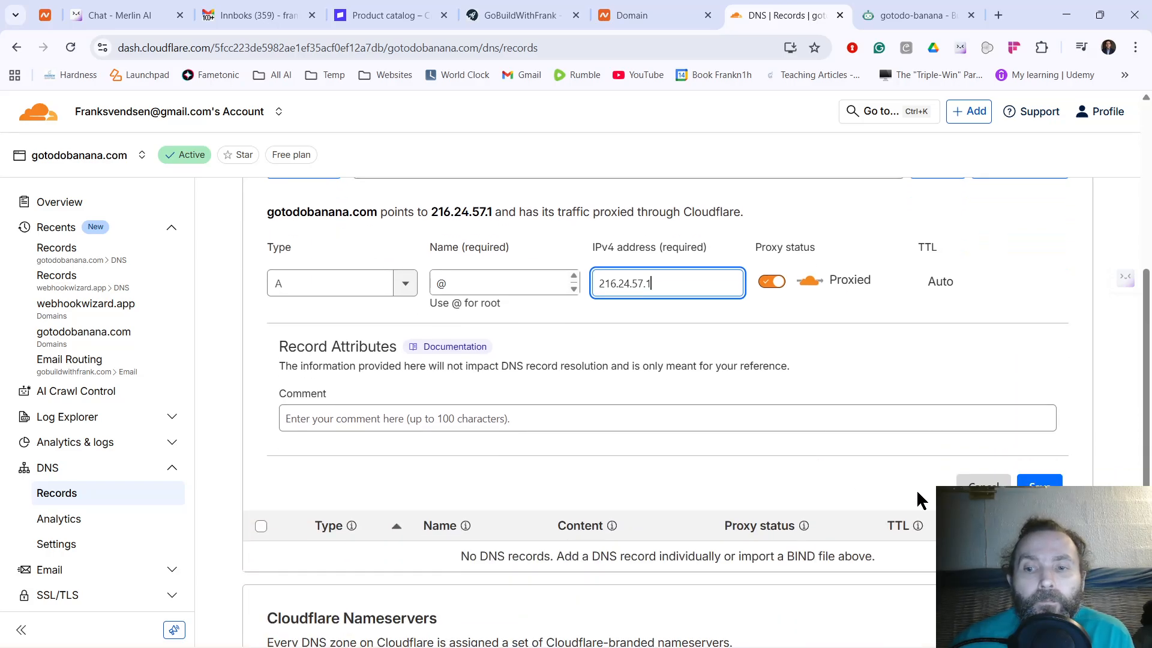
click(1042, 483)
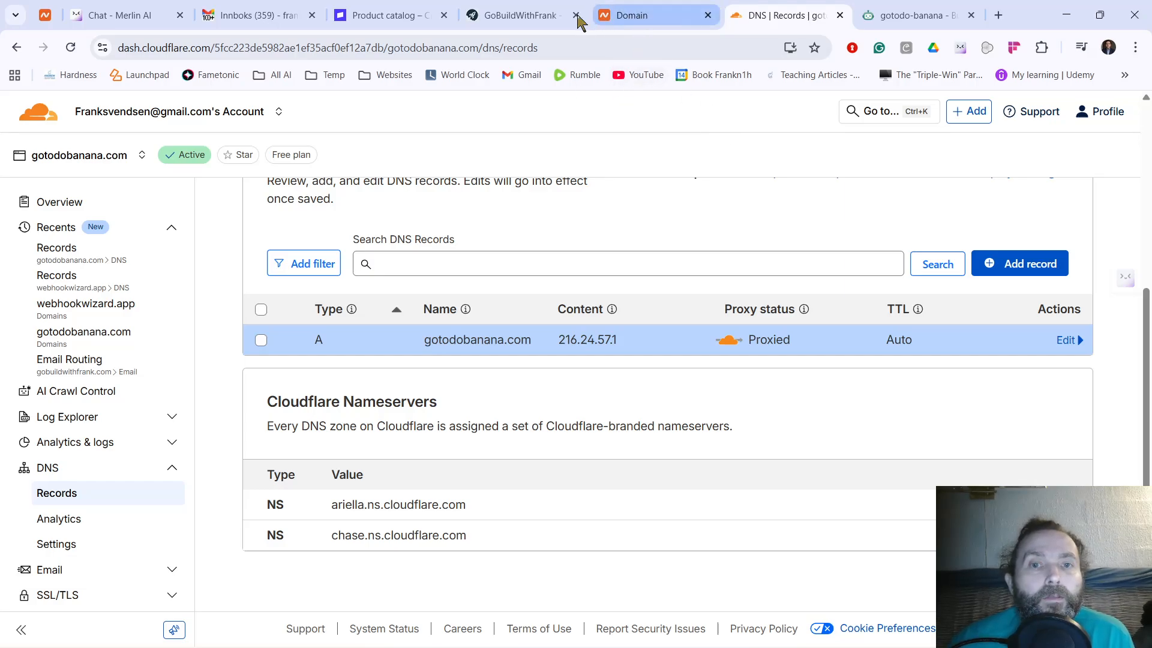
click(522, 19)
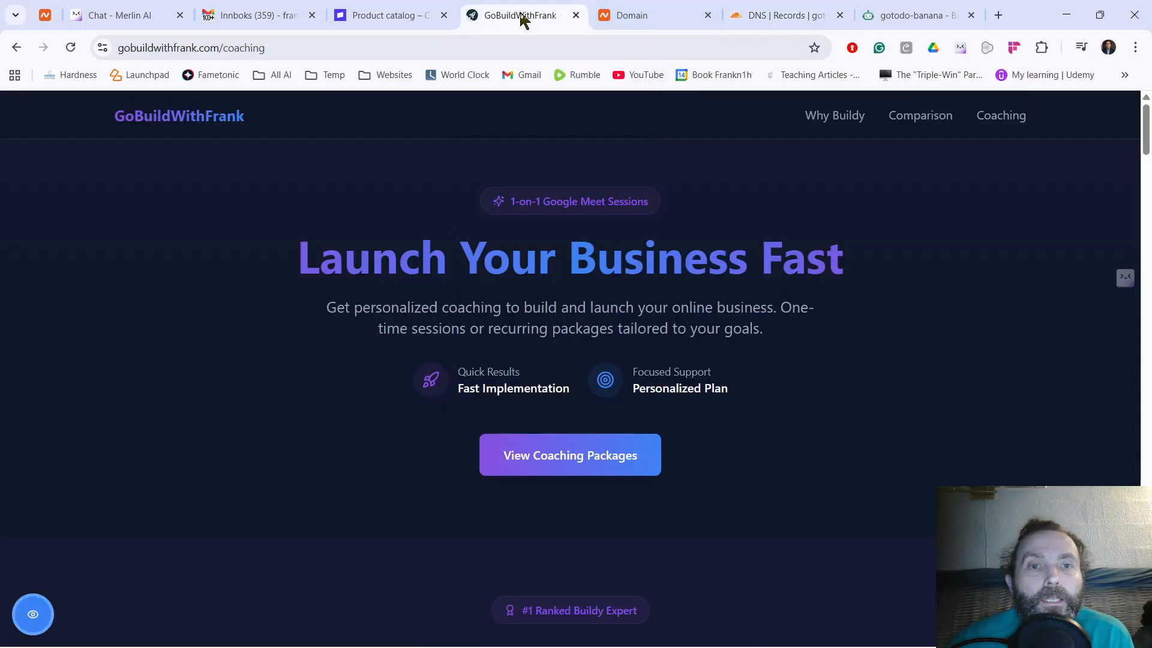
click(652, 18)
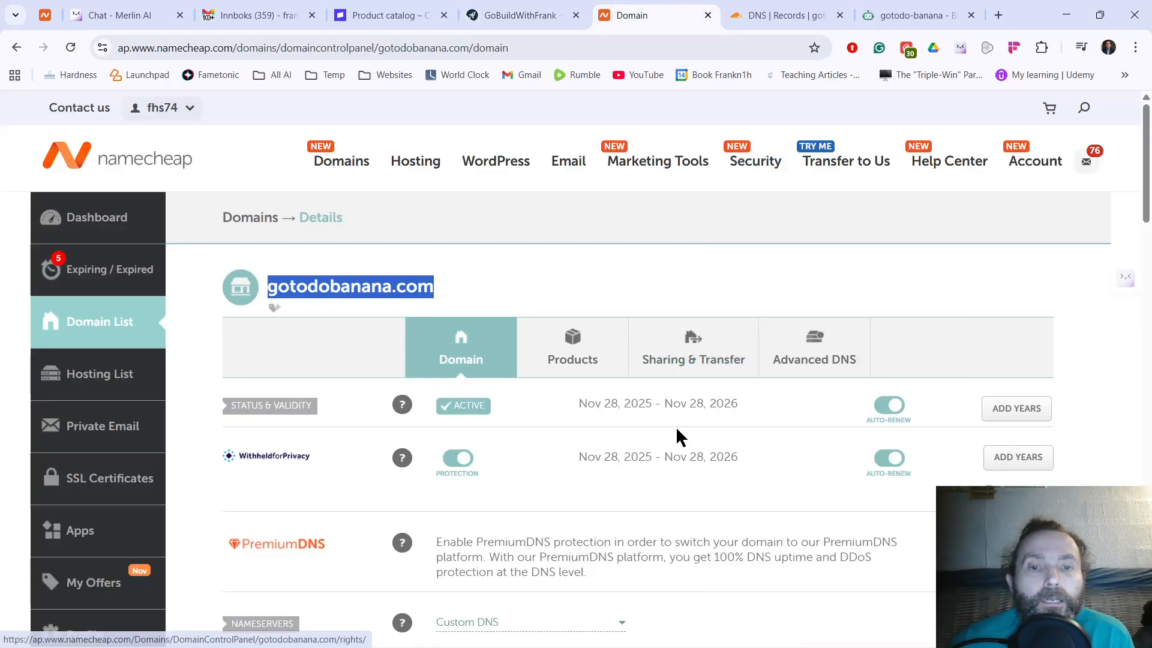
scroll(571, 456, down, 1)
scroll(576, 442, up, 1)
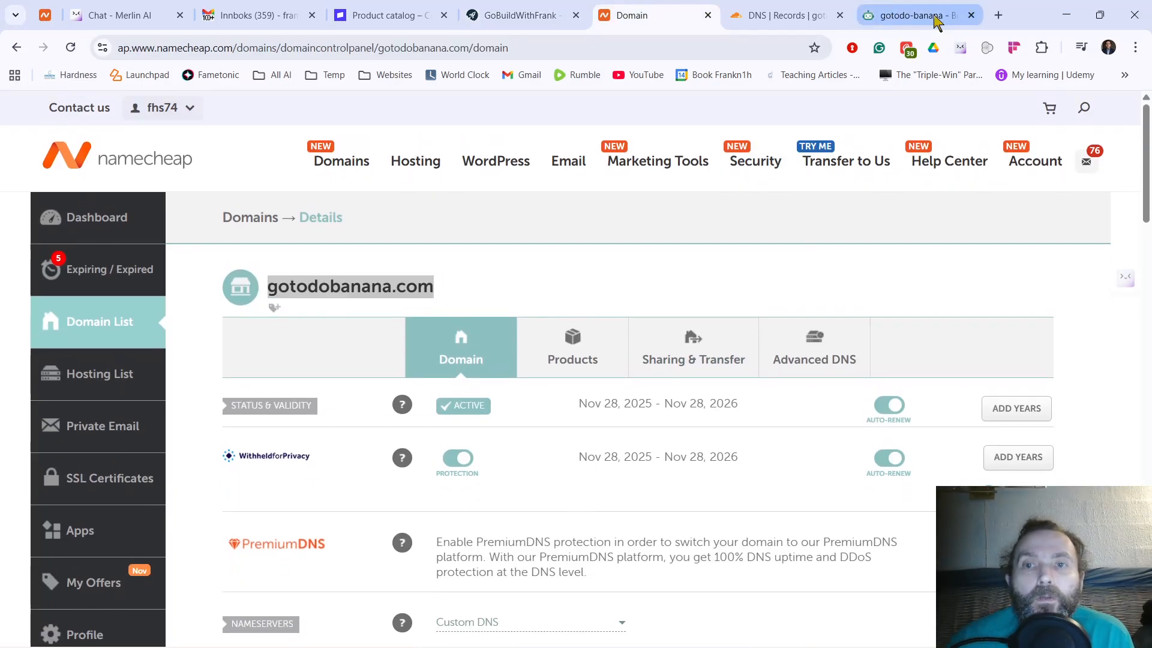
Step: Return to the gotodo-banana domain settings in Buildy and copy the CNAME target prod-proxy.onrender.com
click(967, 13)
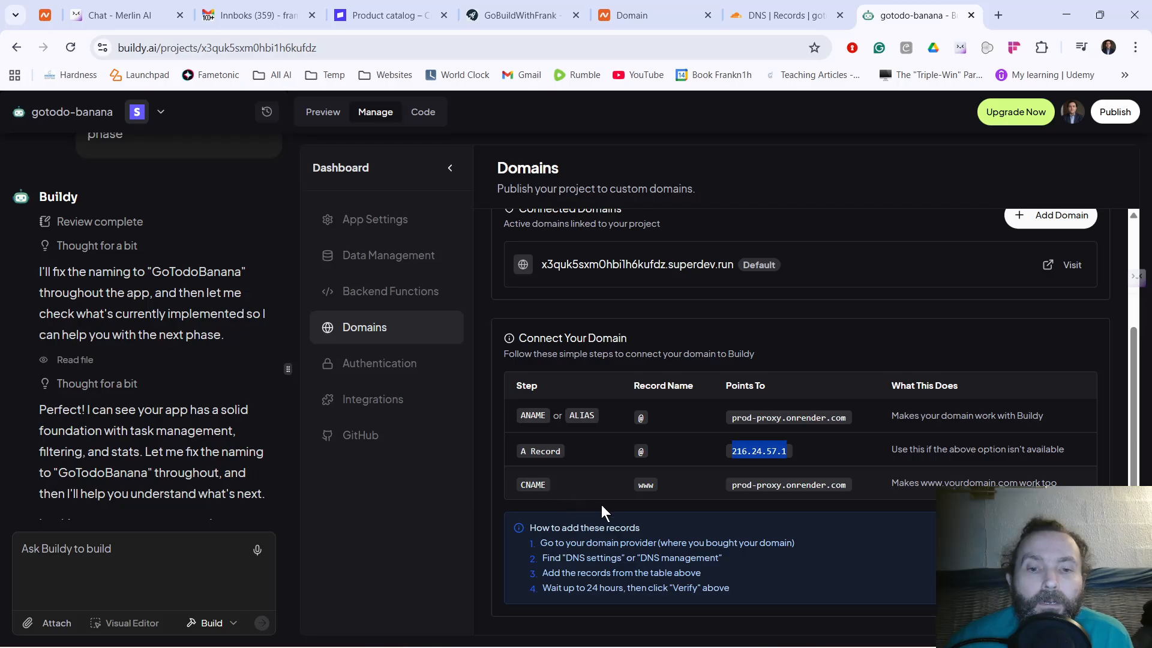
drag(635, 485, 653, 484)
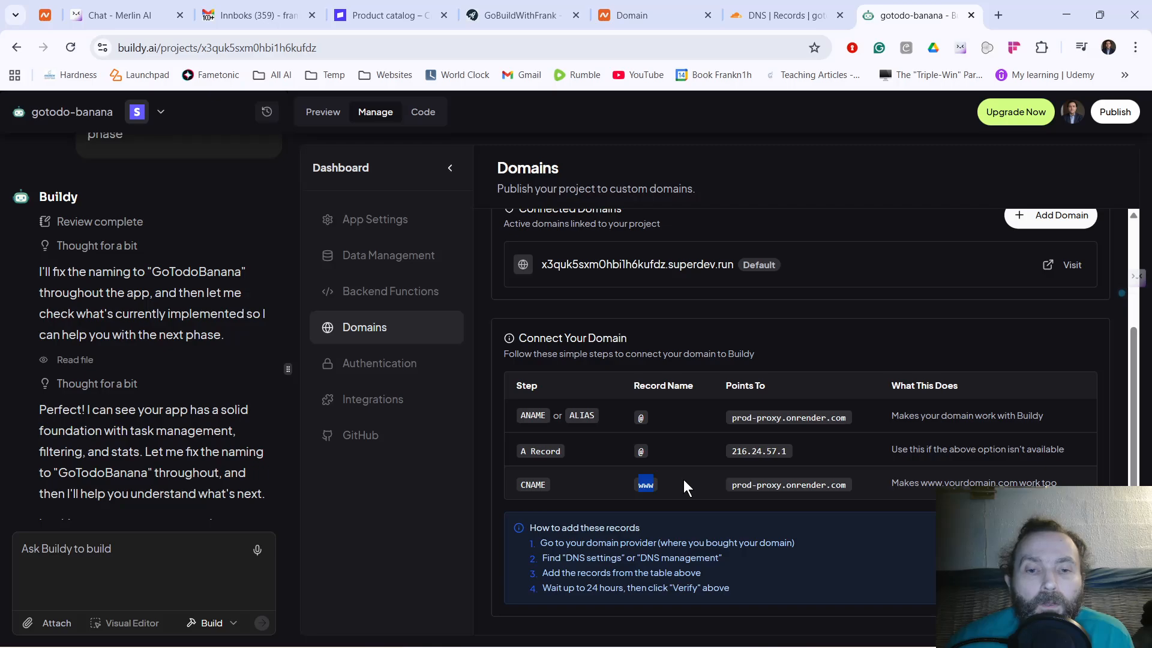
drag(732, 485, 847, 489)
key(ctrl+c)
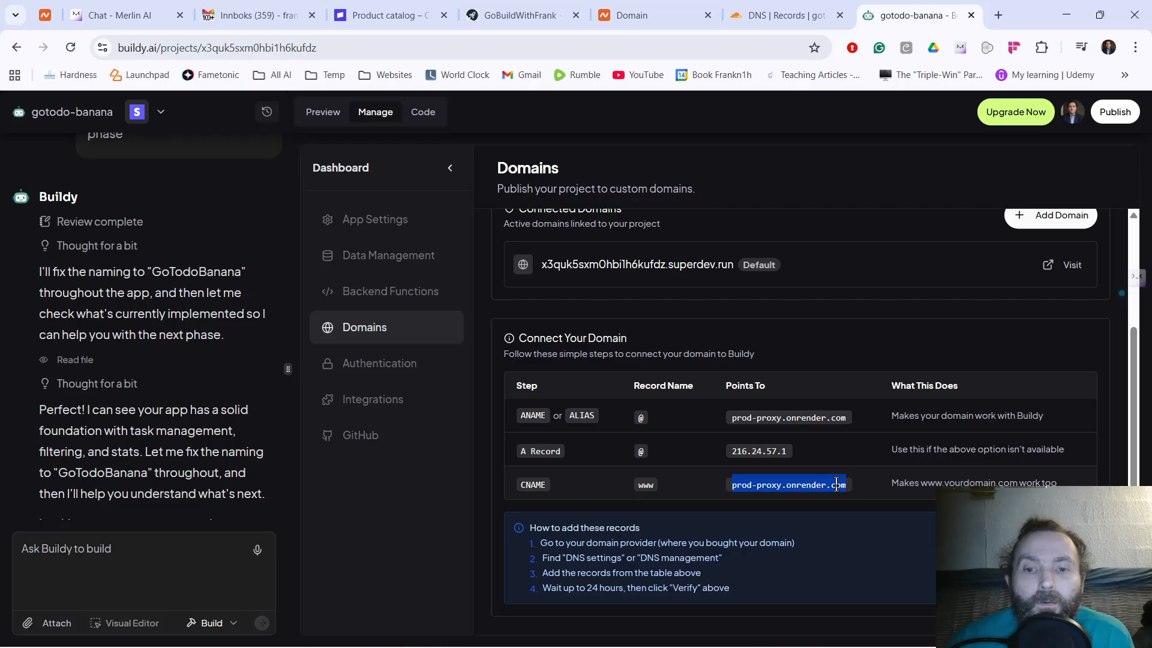
right_click(836, 484)
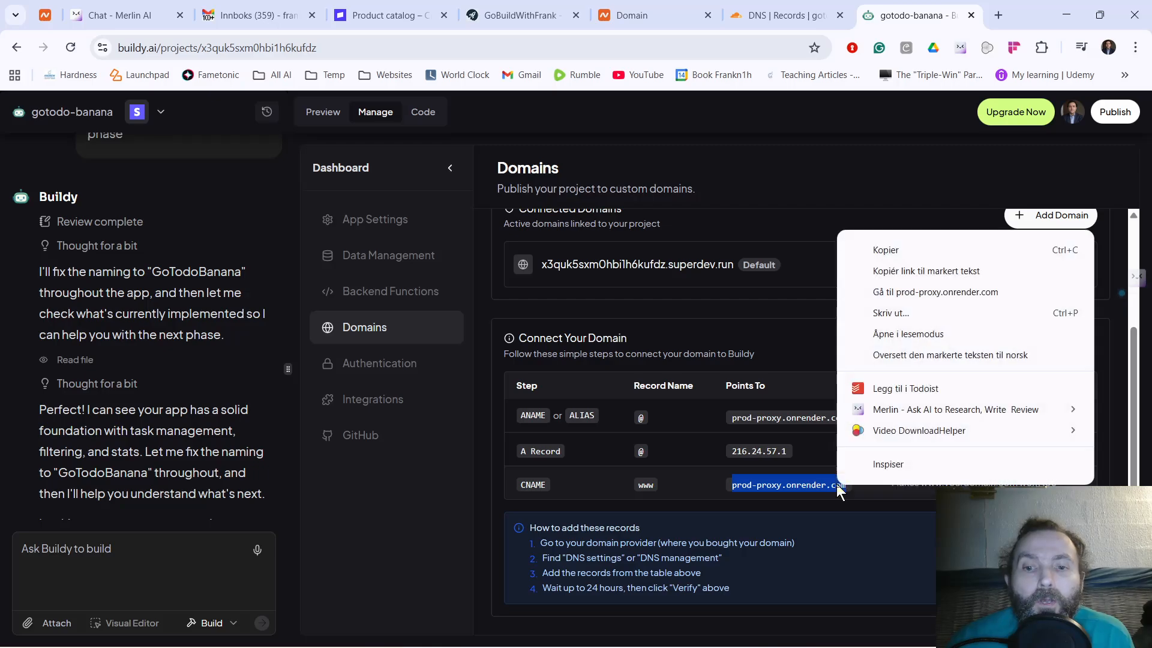
click(893, 251)
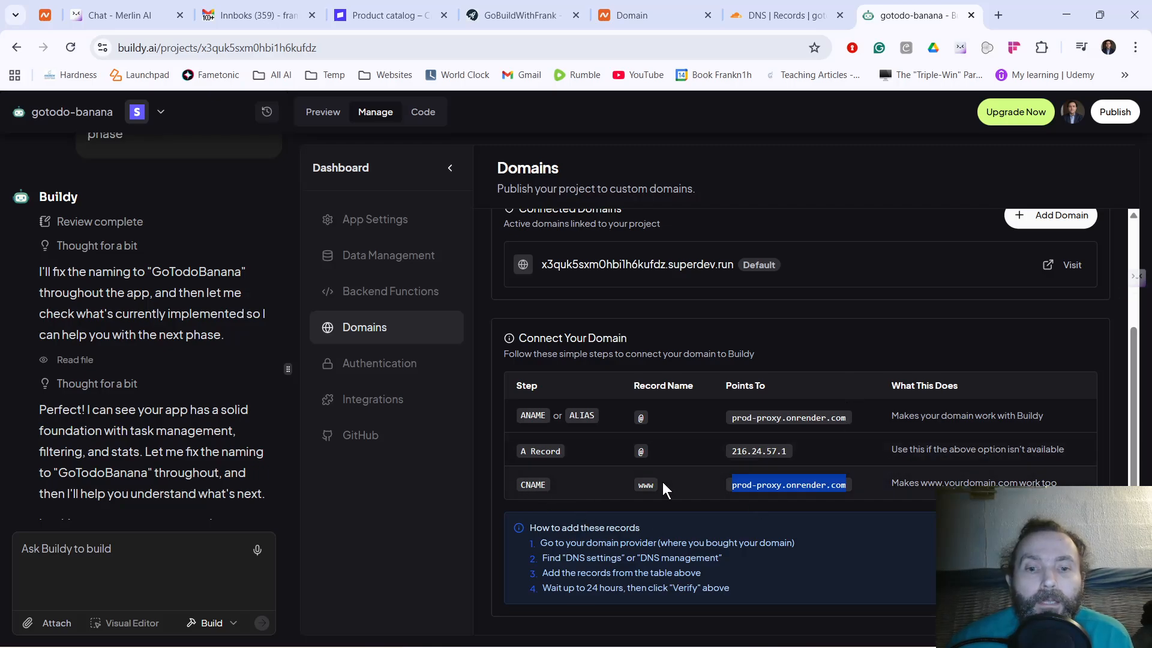
Step: Switch to Cloudflare and add a proxied CNAME record named www for gotodobanana.com, targeting prod-proxy.onrender.com
click(756, 16)
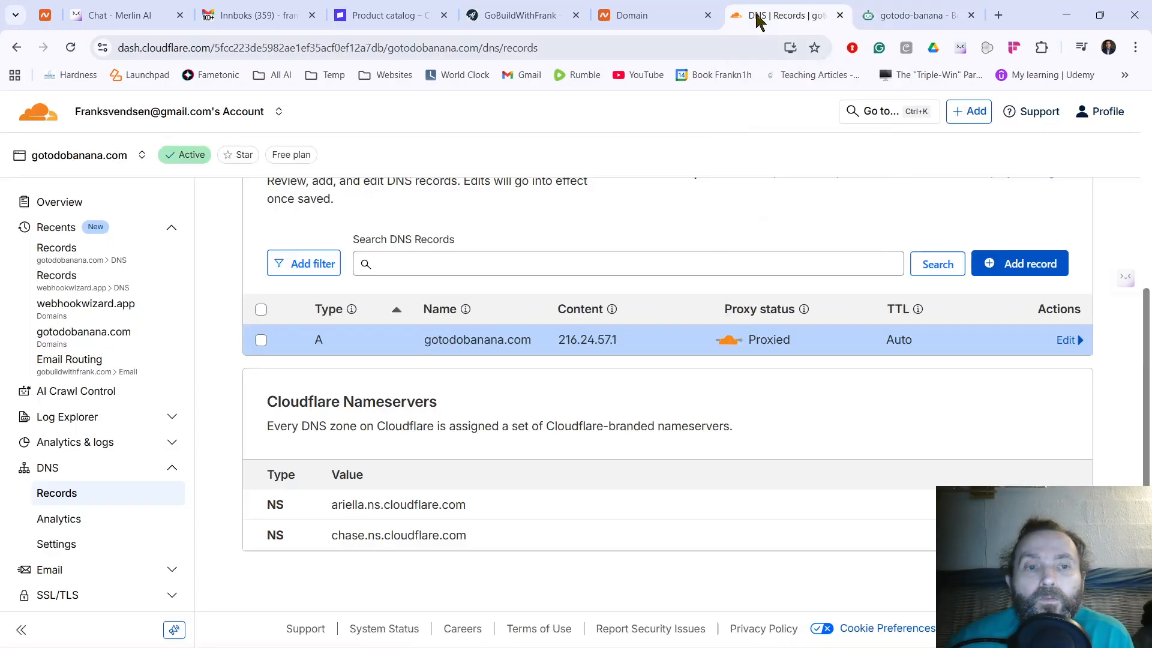
click(1003, 267)
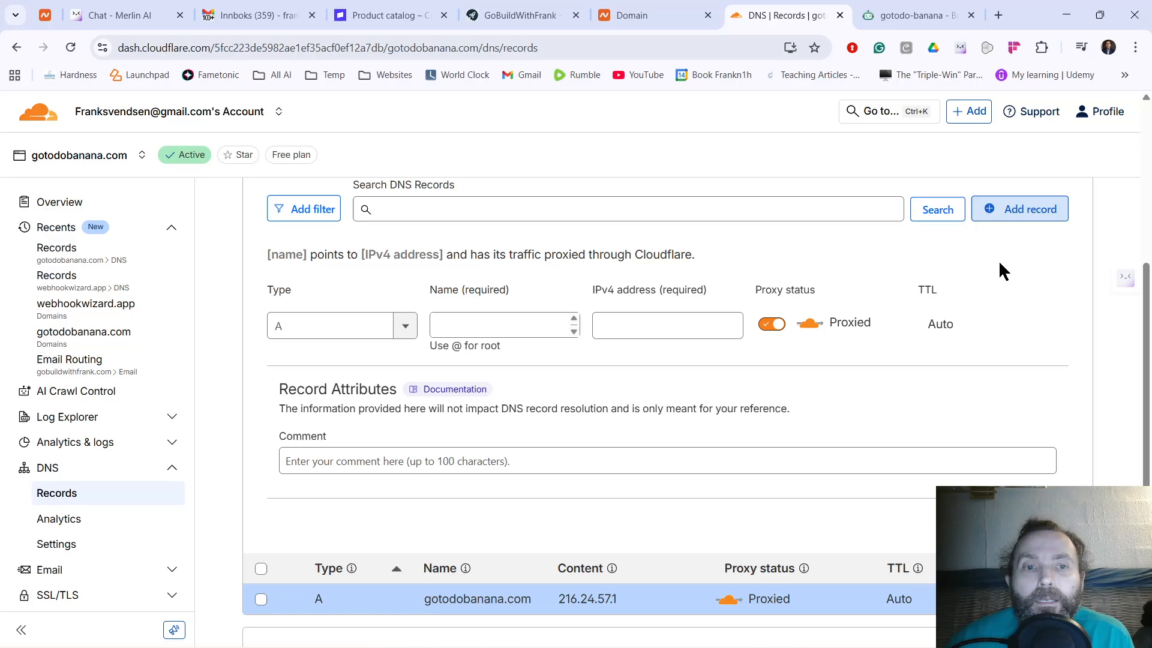
click(407, 328)
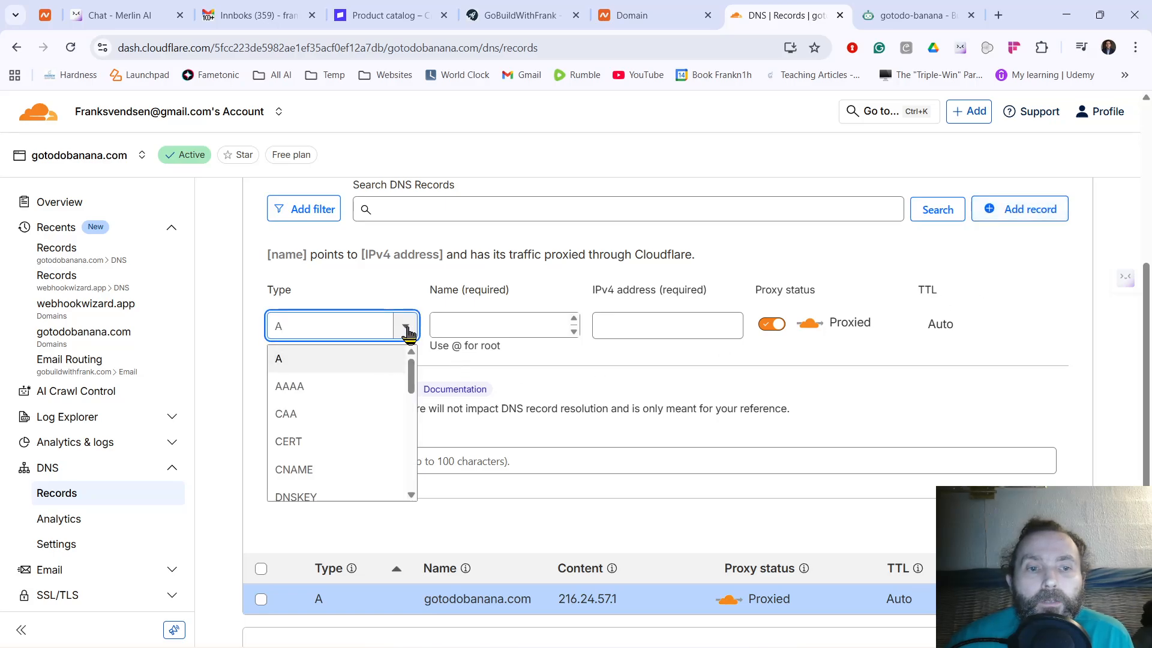
click(317, 473)
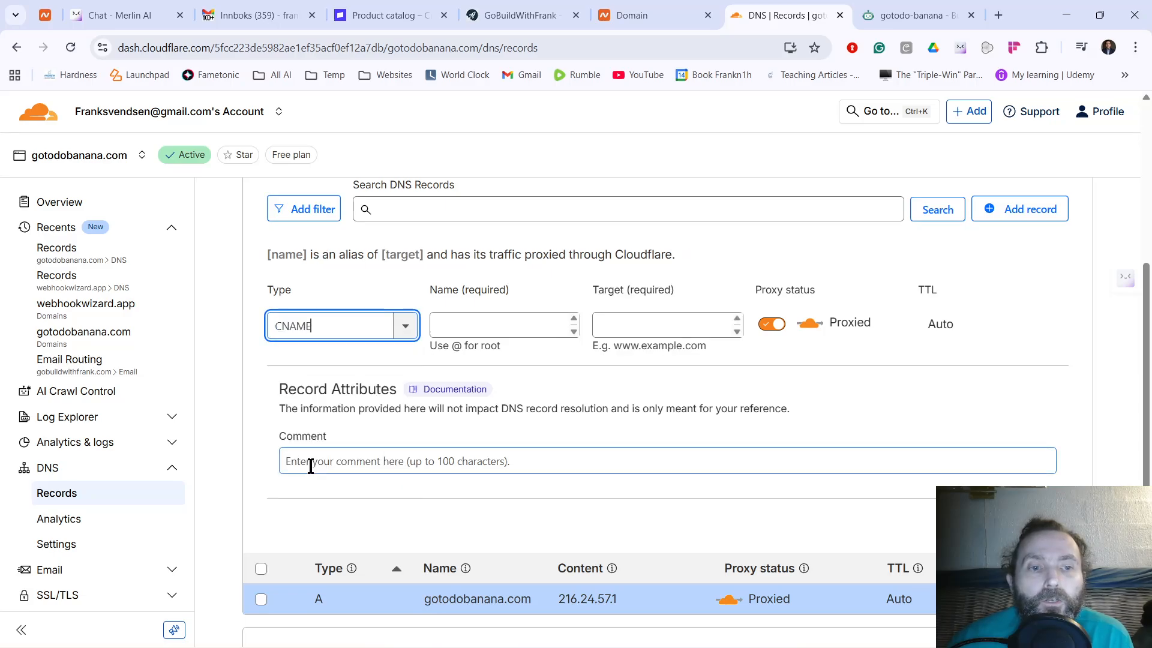
click(466, 329)
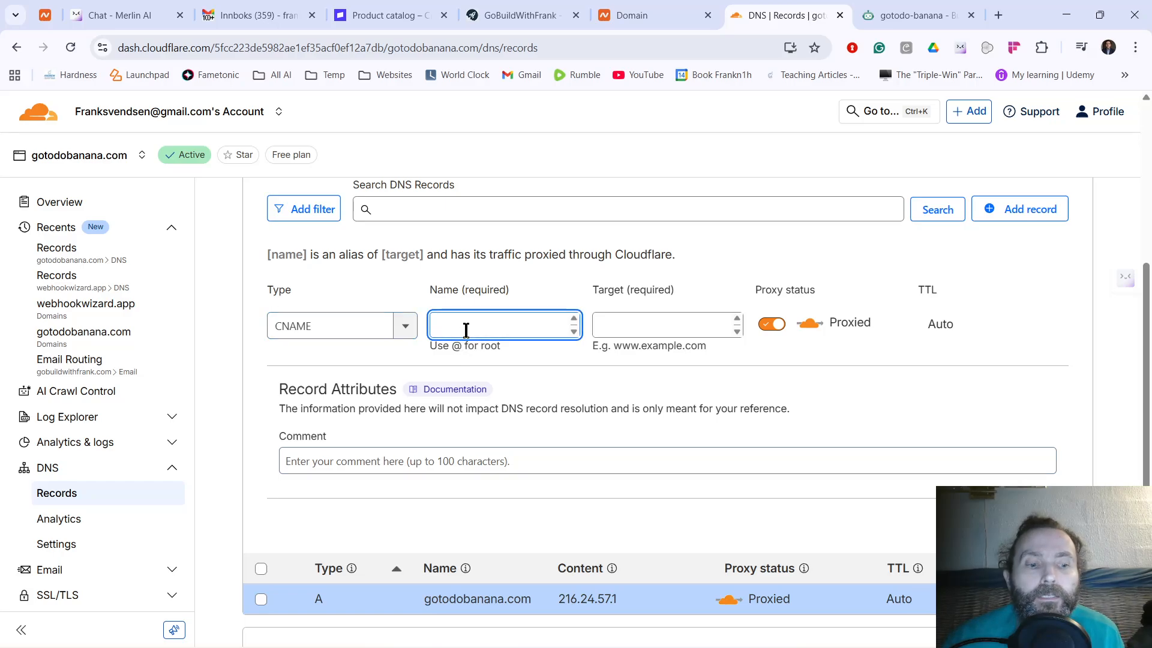
text(WWW)
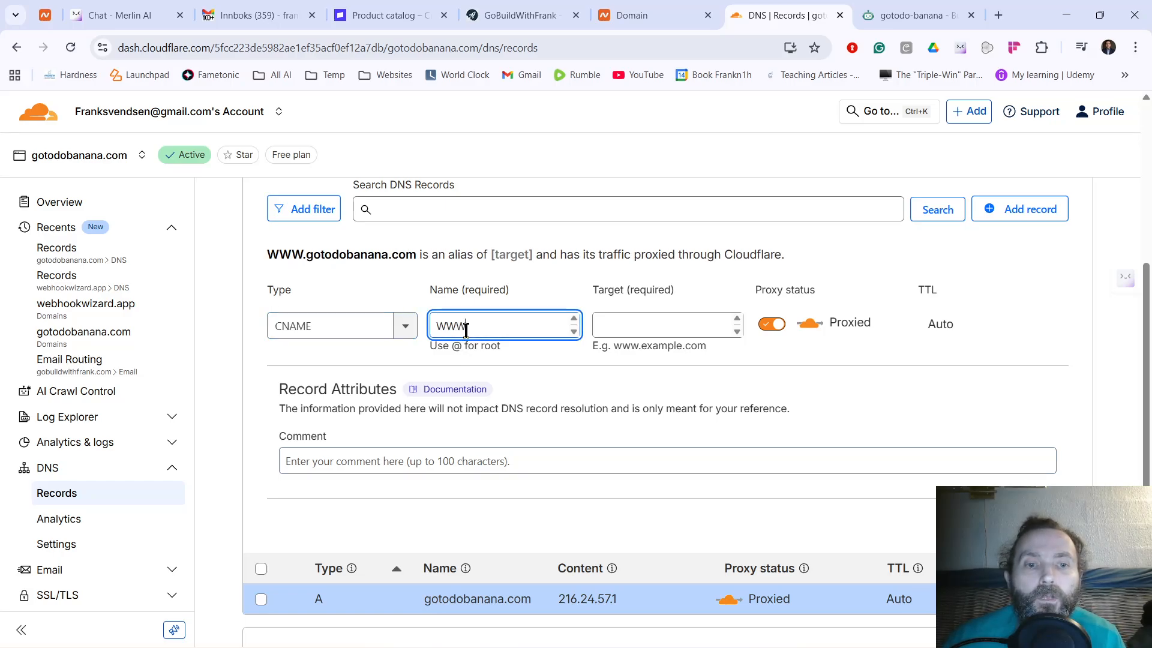
key(BackSpace)
key(BackSpace)
key(BackSpace)
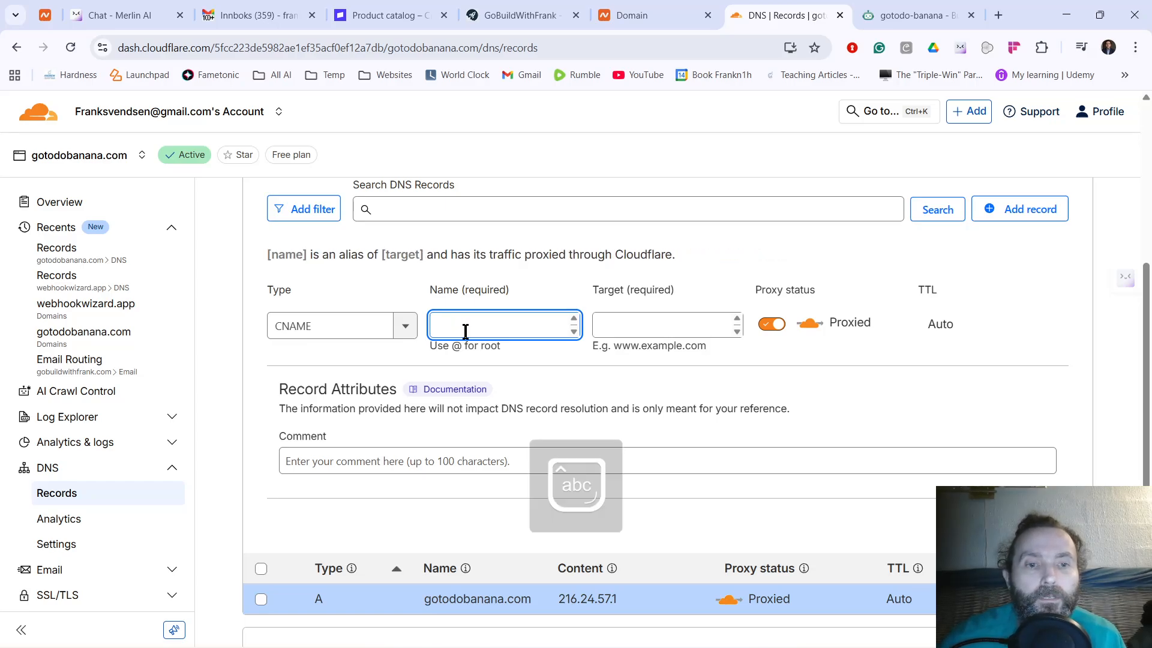
text(www)
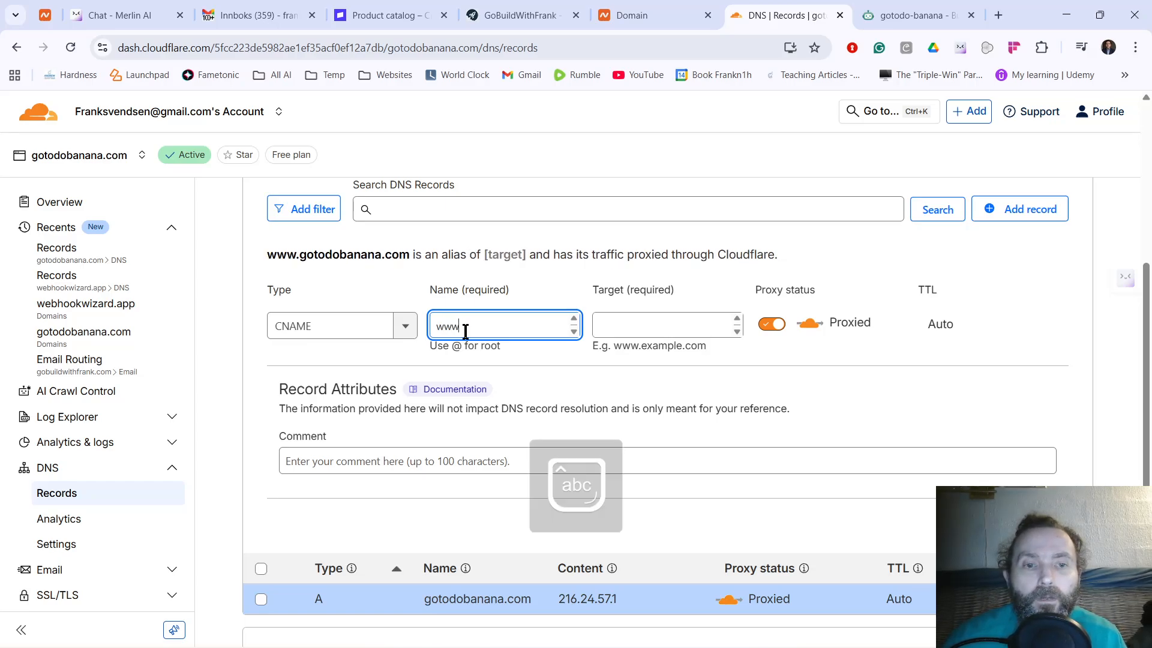
click(618, 323)
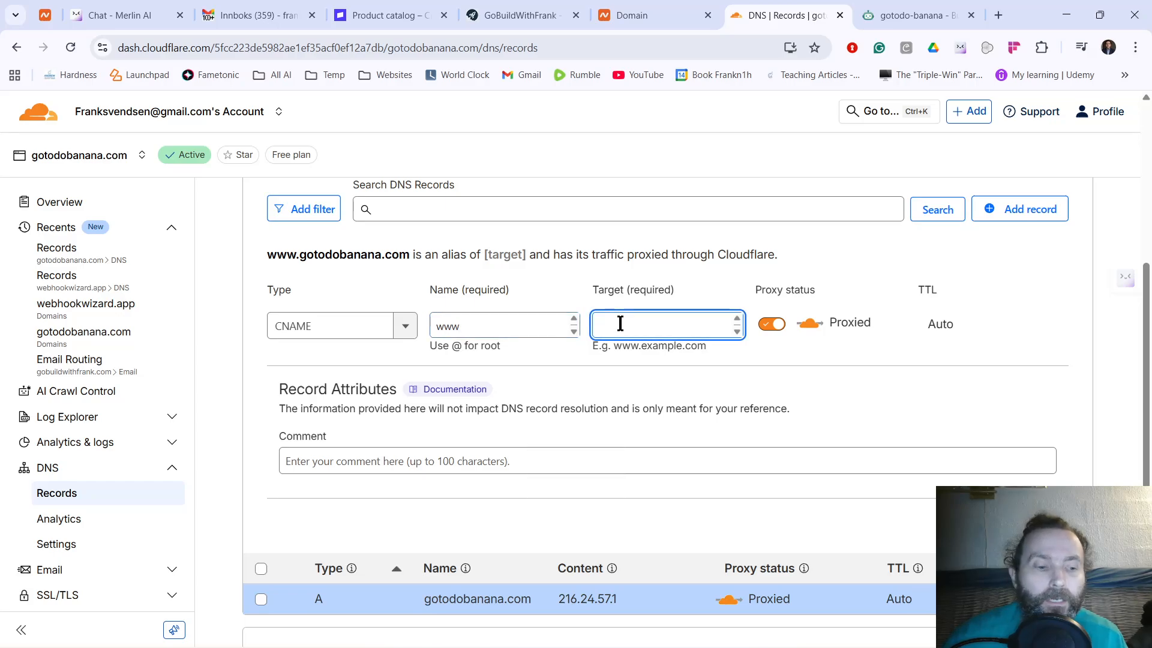
key(ctrl+v)
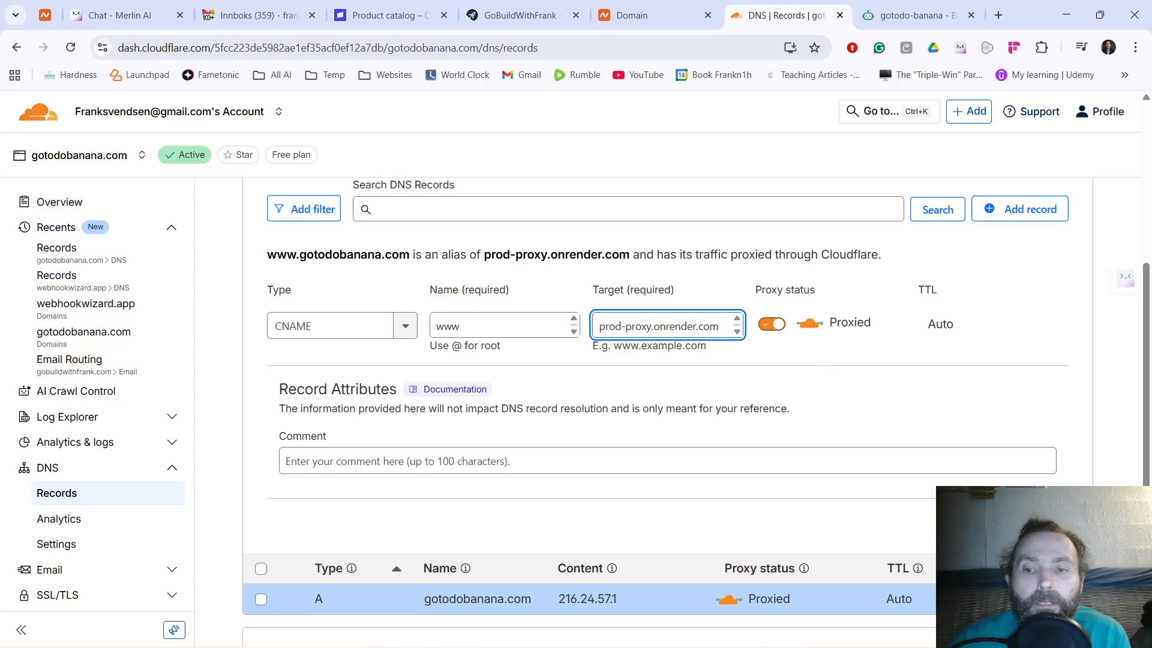
click(1042, 525)
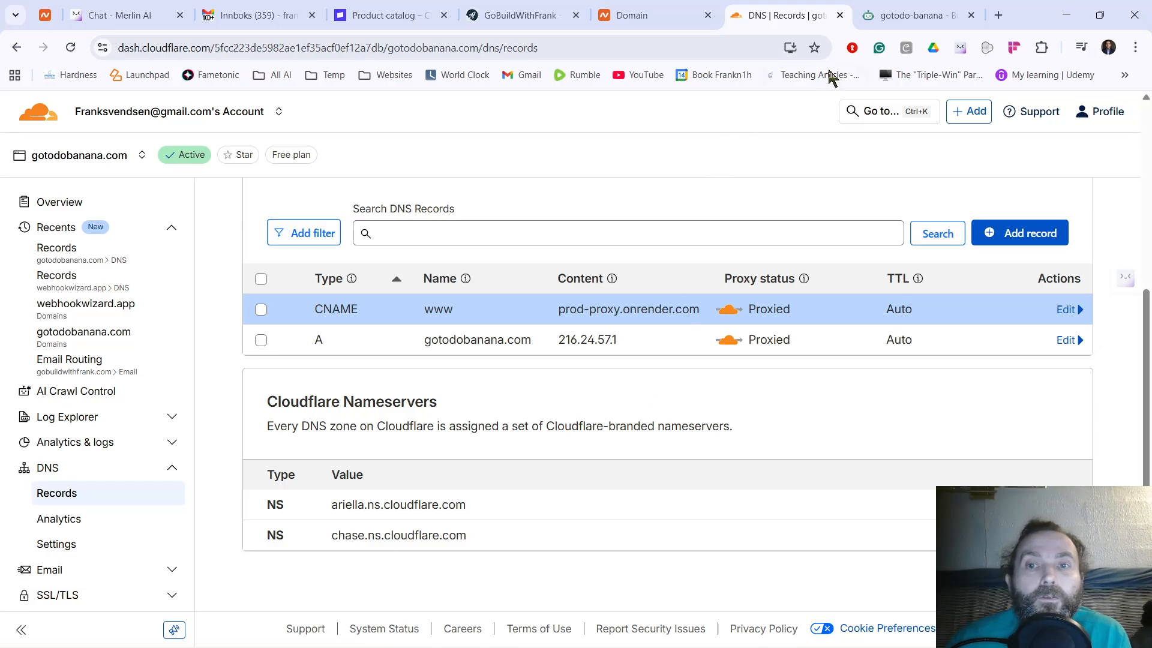
Step: Copy the domain name gotodobanana.com from the DNS management heading in Cloudflare
click(881, 15)
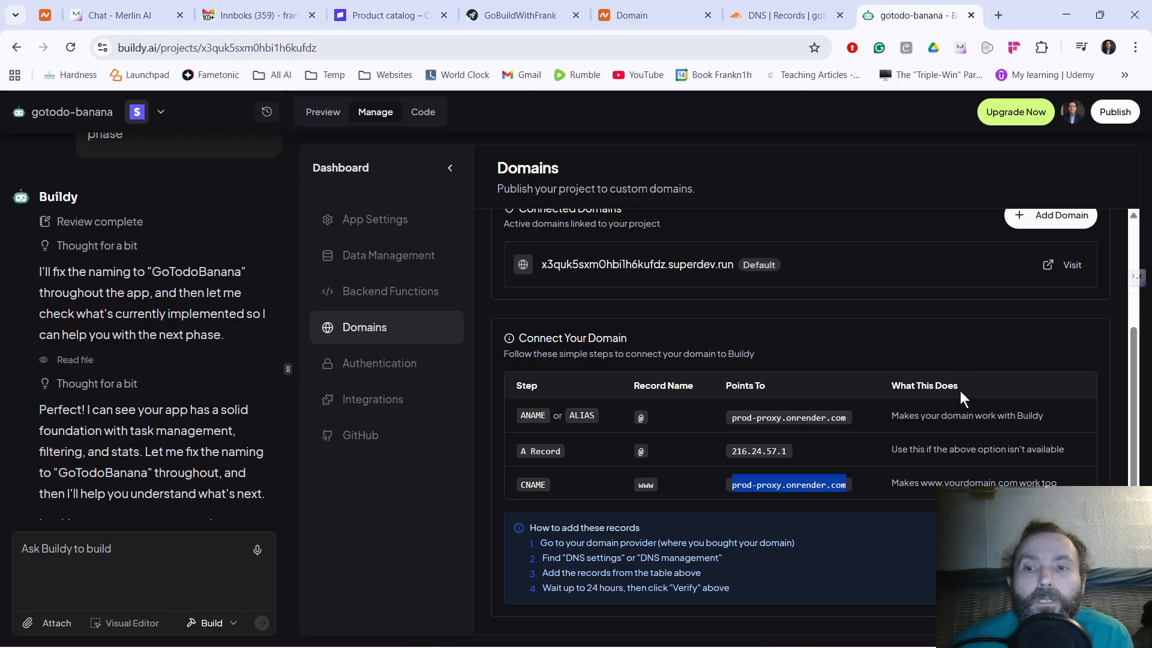
scroll(960, 391, up, 2)
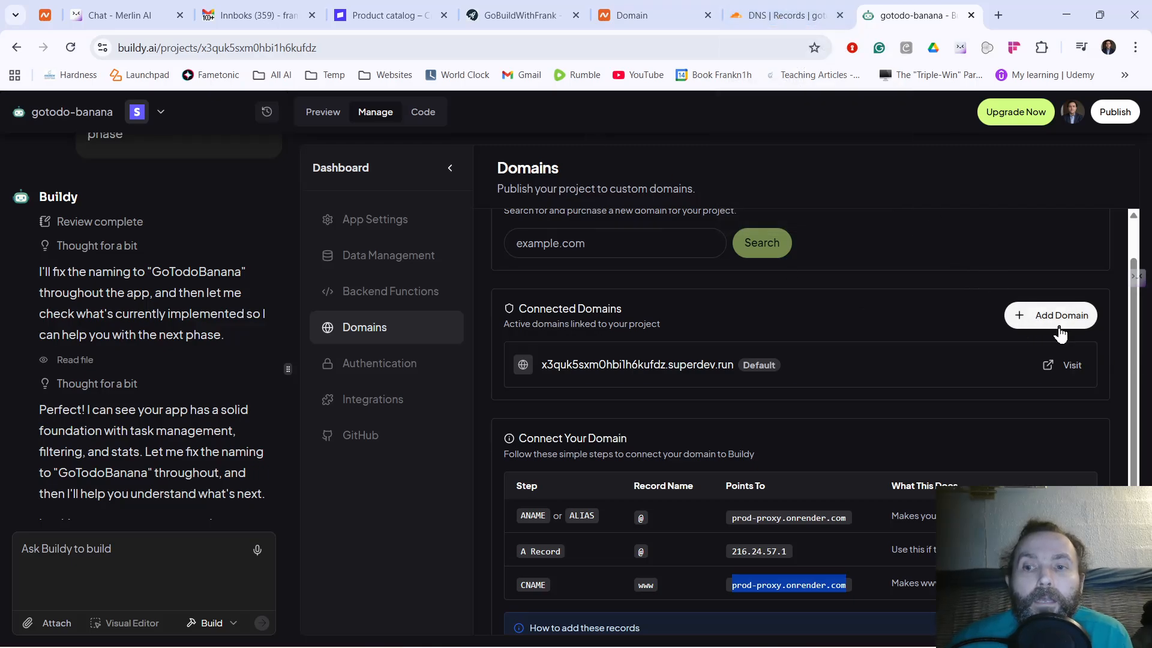
click(754, 15)
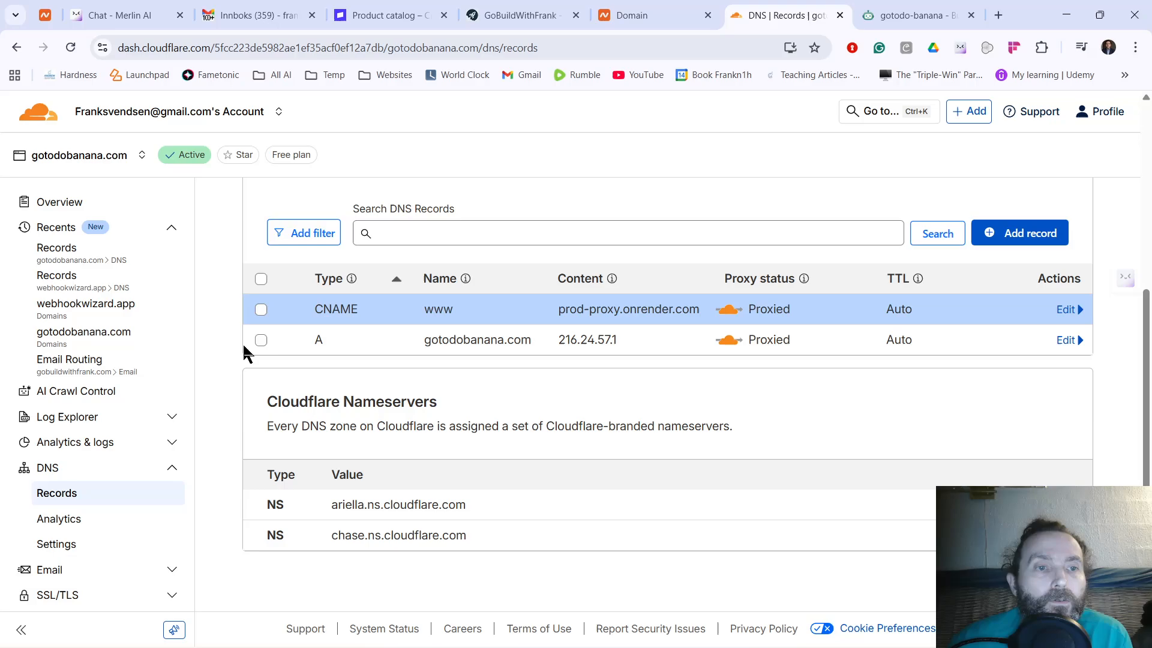
scroll(276, 402, up, 3)
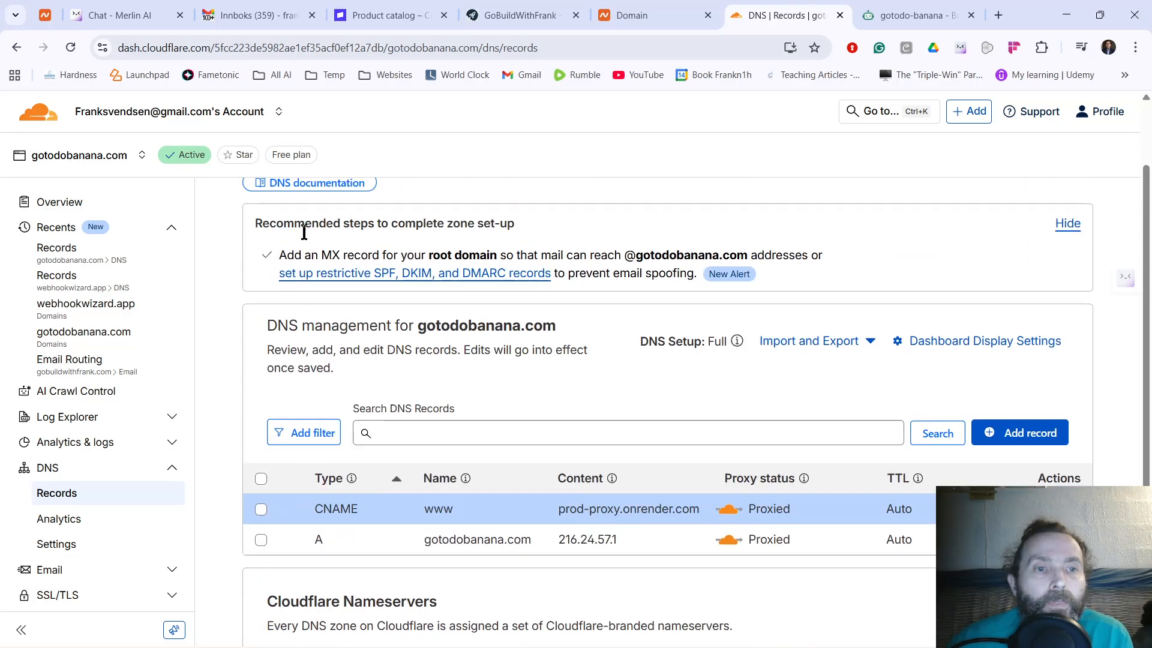
scroll(311, 366, up, 2)
scroll(395, 369, down, 1)
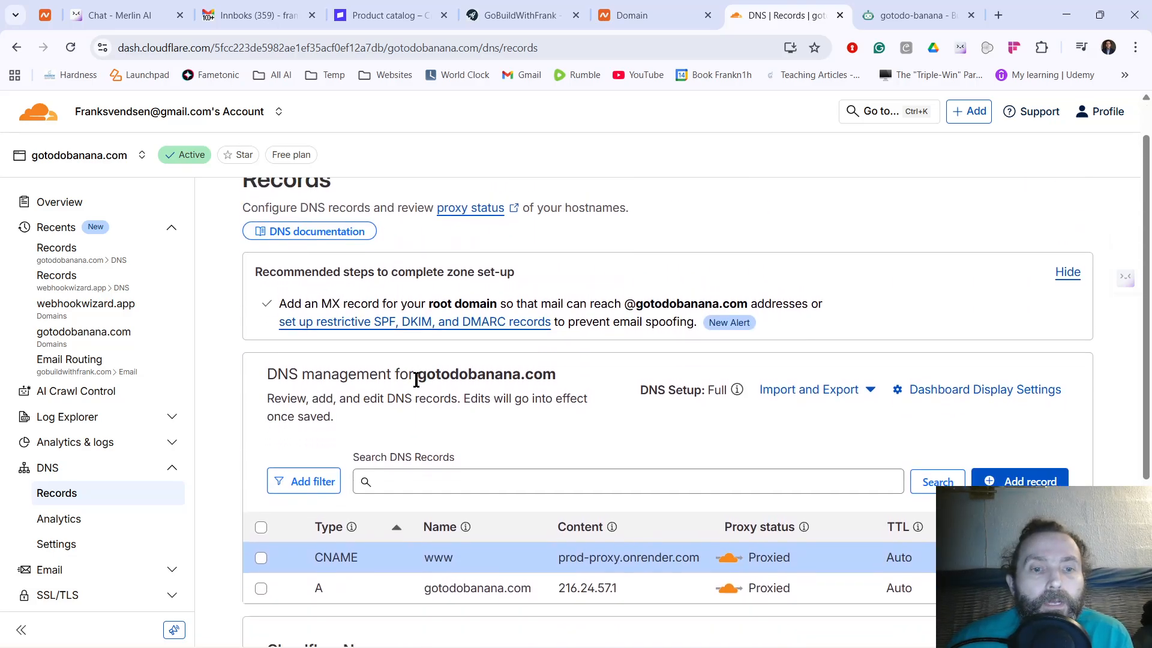
drag(418, 378, 564, 378)
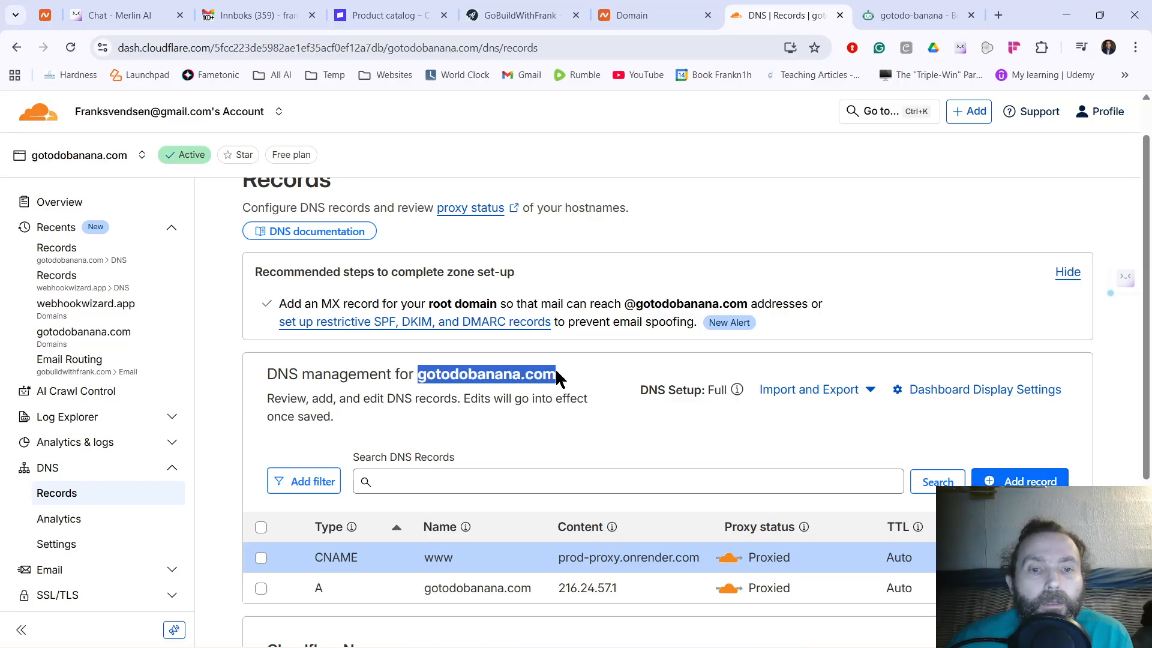
right_click(537, 377)
click(568, 394)
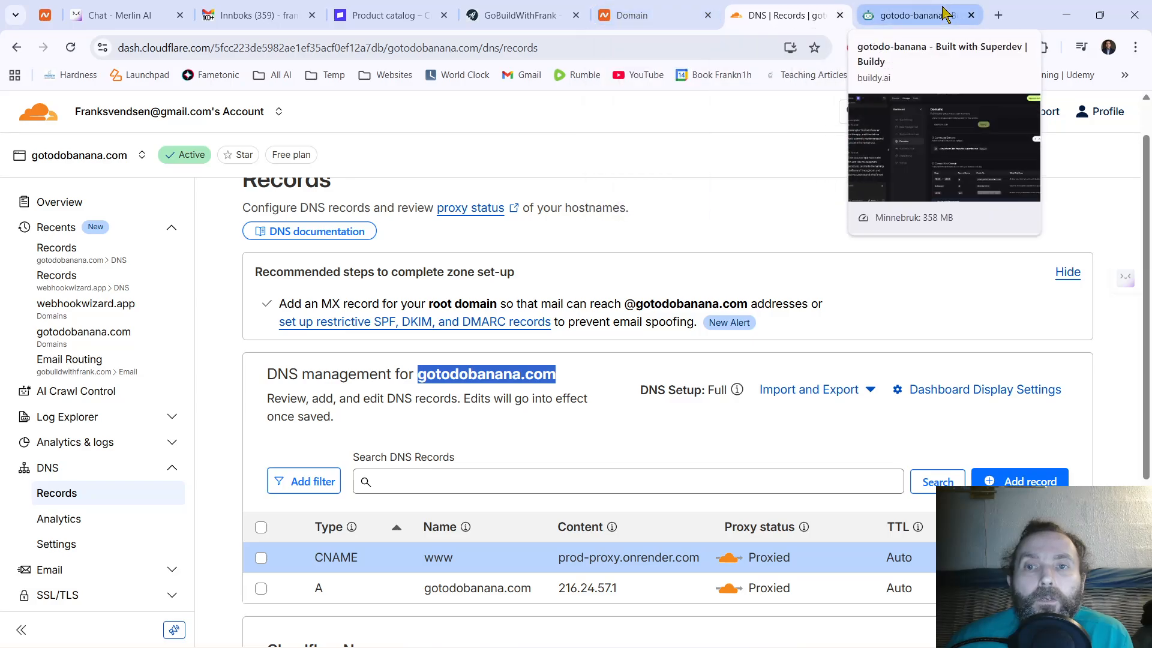
Step: Switch to Buildy, connect gotodobanana.com to the gotodo-banana project and request its verification
click(918, 15)
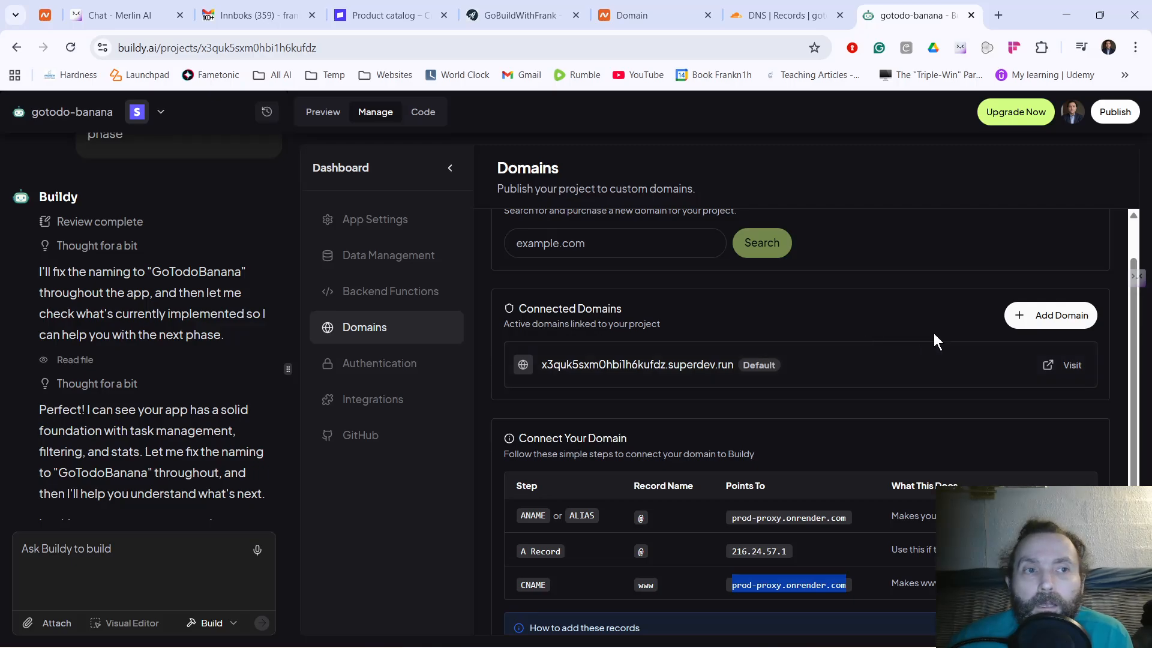
click(1052, 315)
right_click(467, 379)
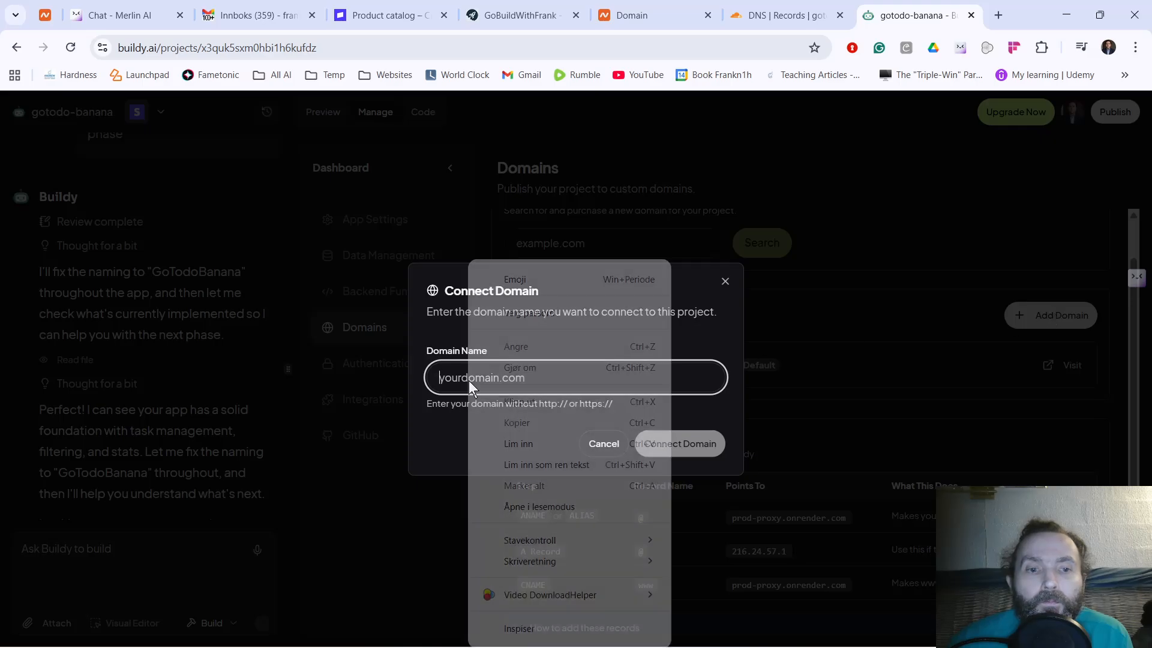
click(506, 444)
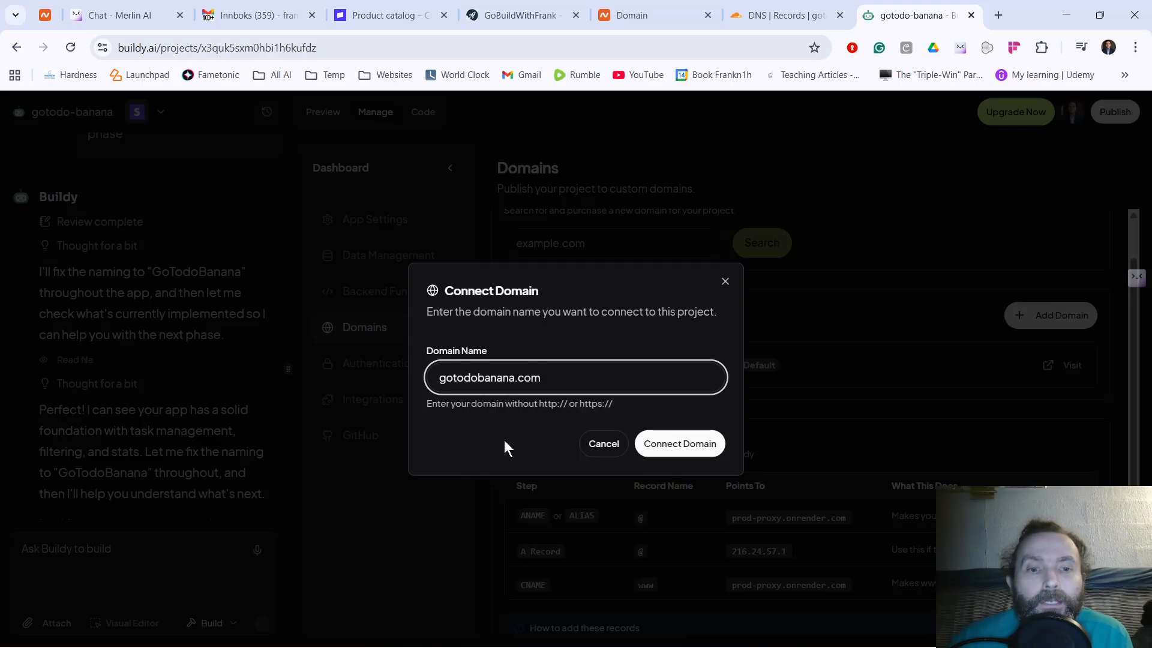
click(694, 444)
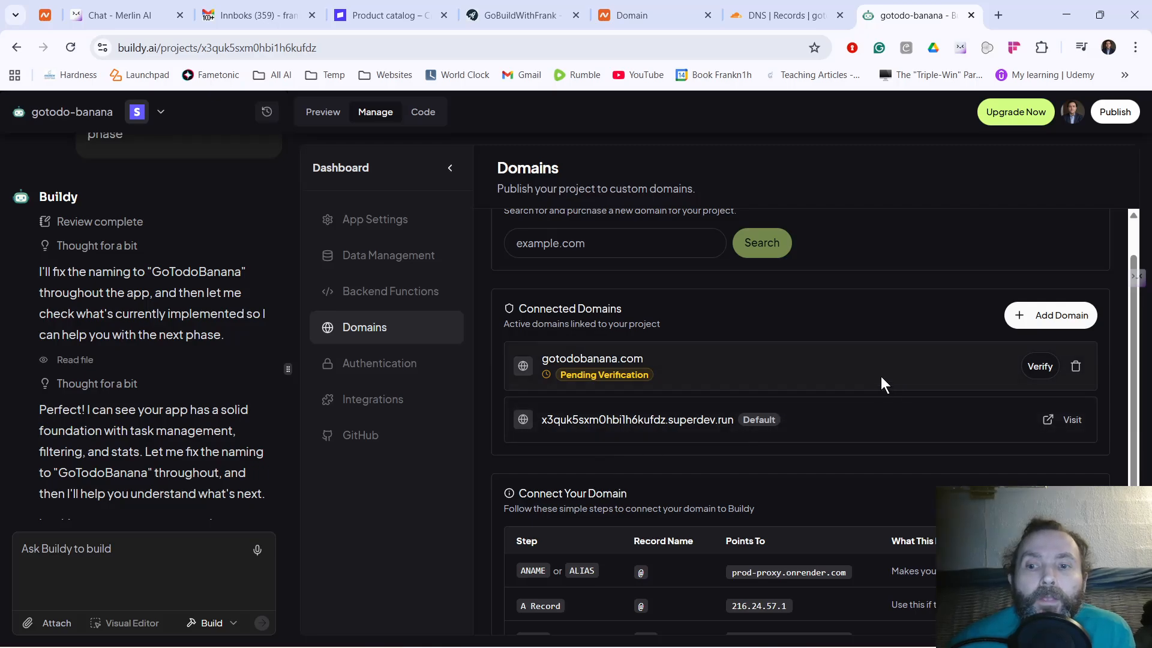
click(1040, 367)
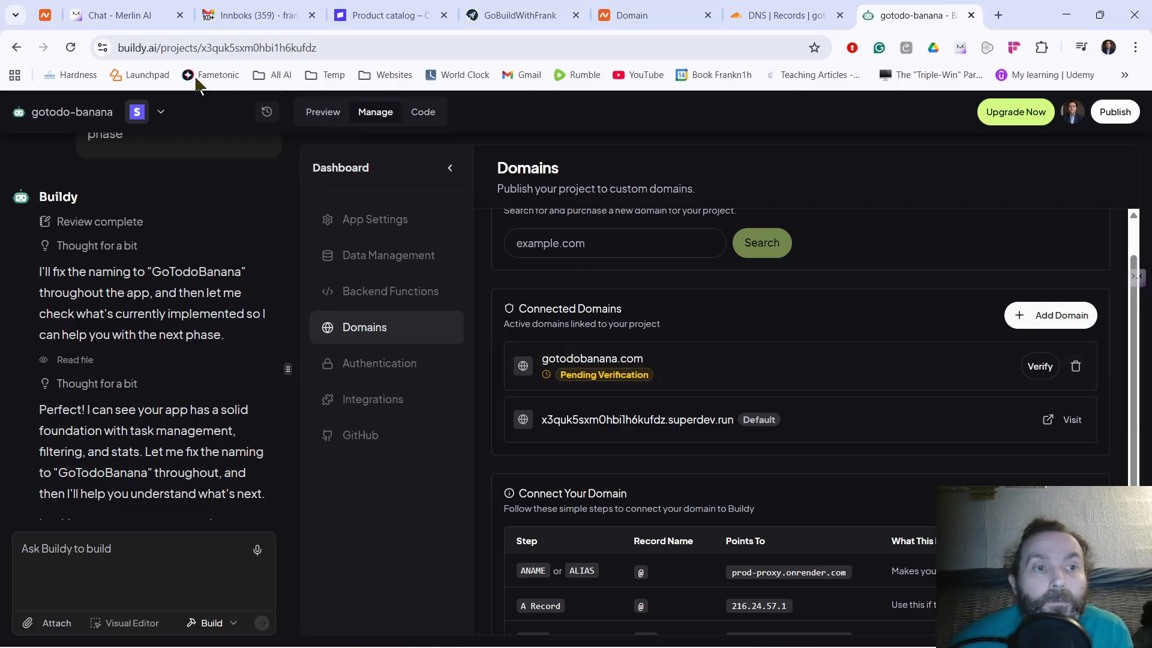
Step: Reload the gotodo-banana project and reopen its domain settings to check the verification status of gotodobanana.com
click(385, 221)
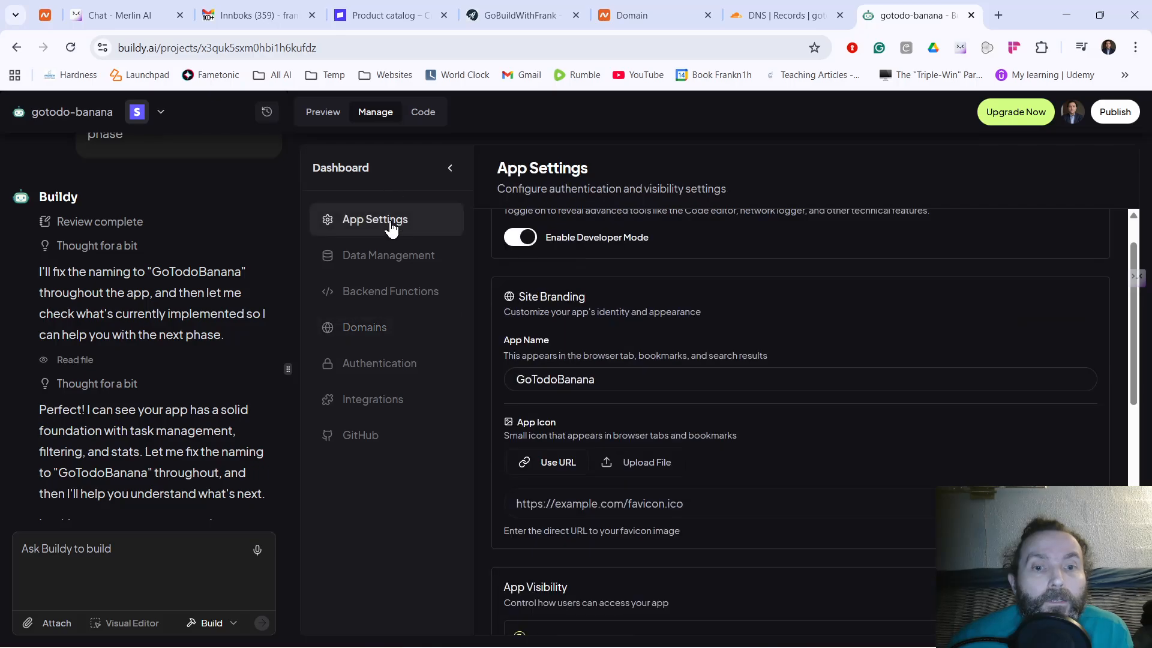
click(384, 290)
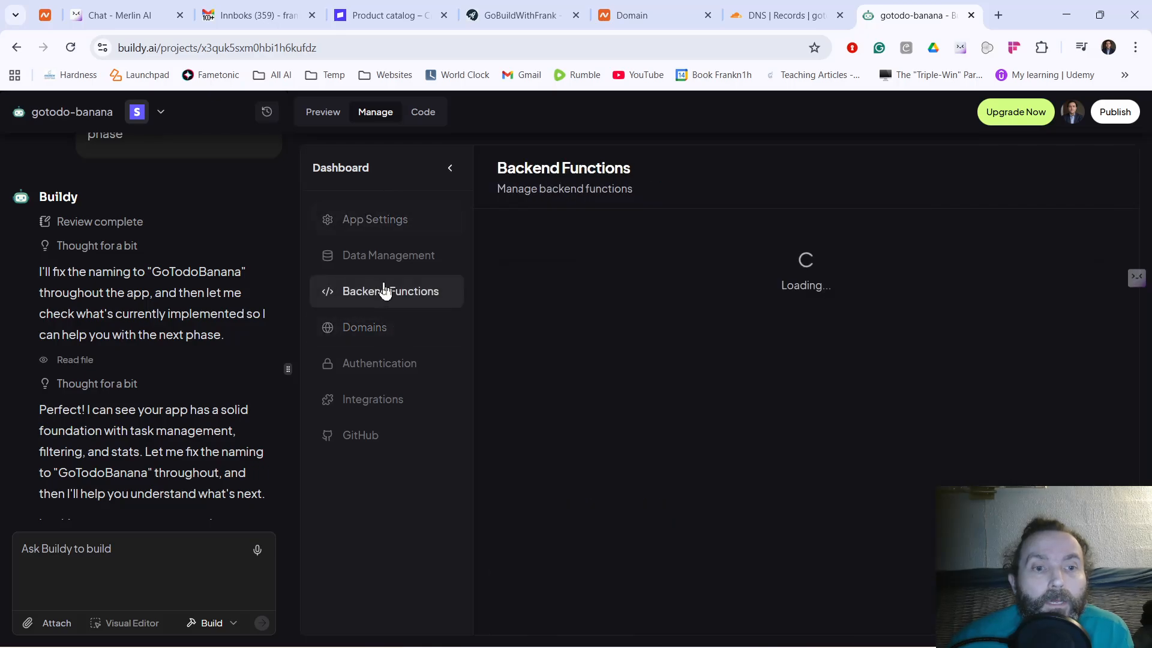
click(324, 112)
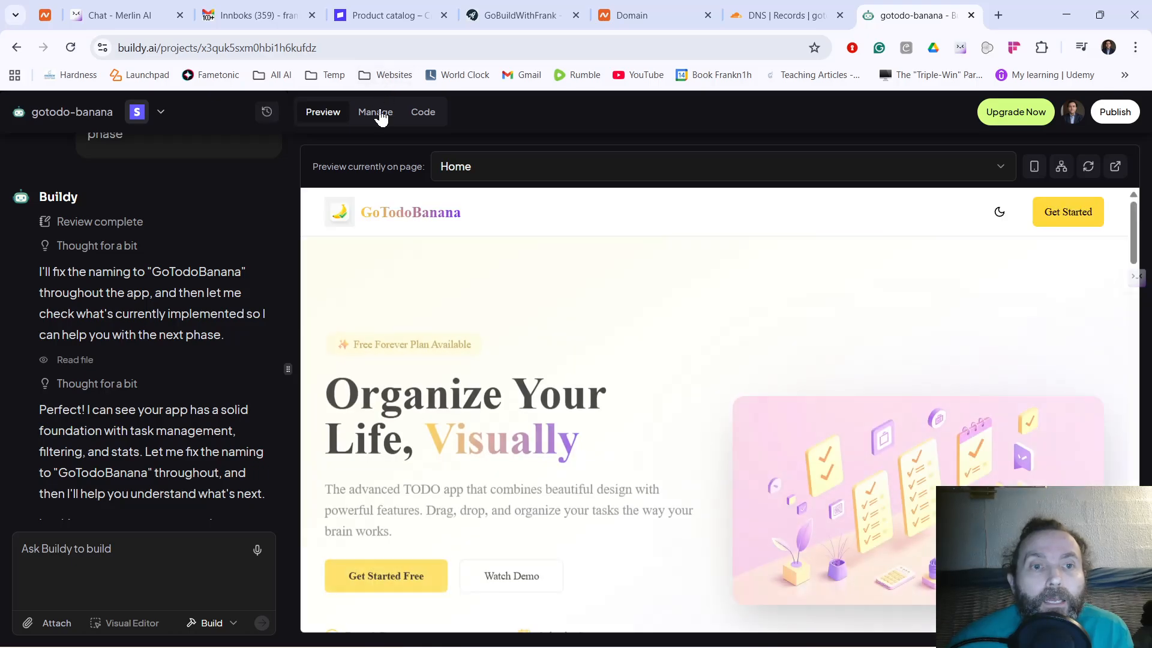
click(375, 113)
click(351, 327)
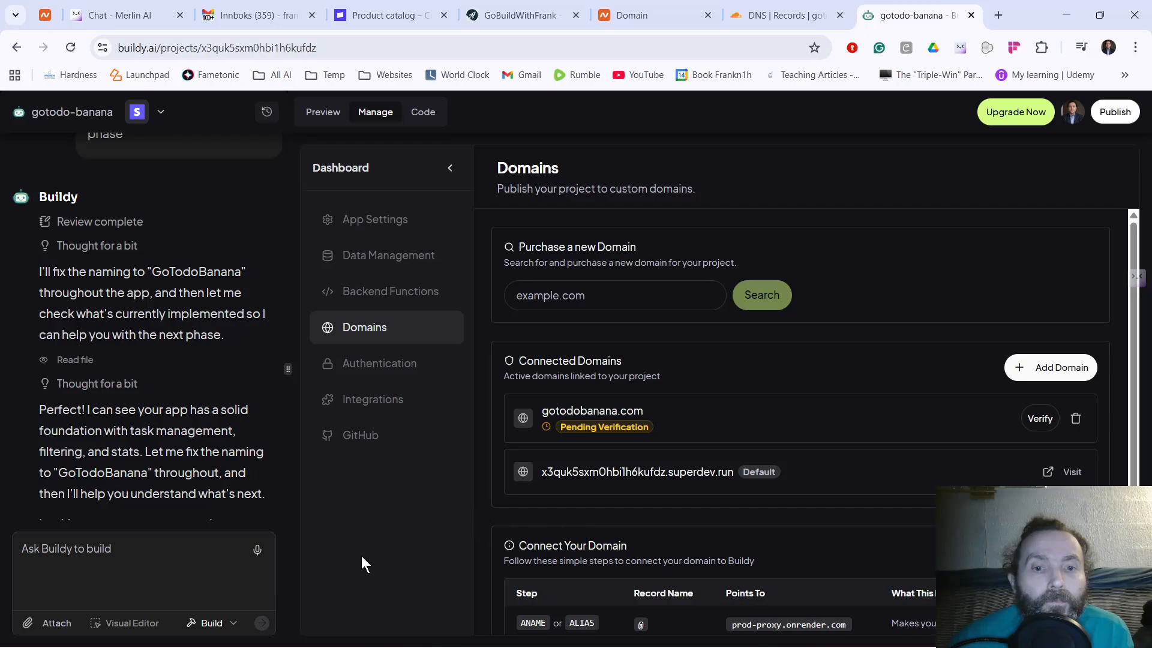
click(70, 48)
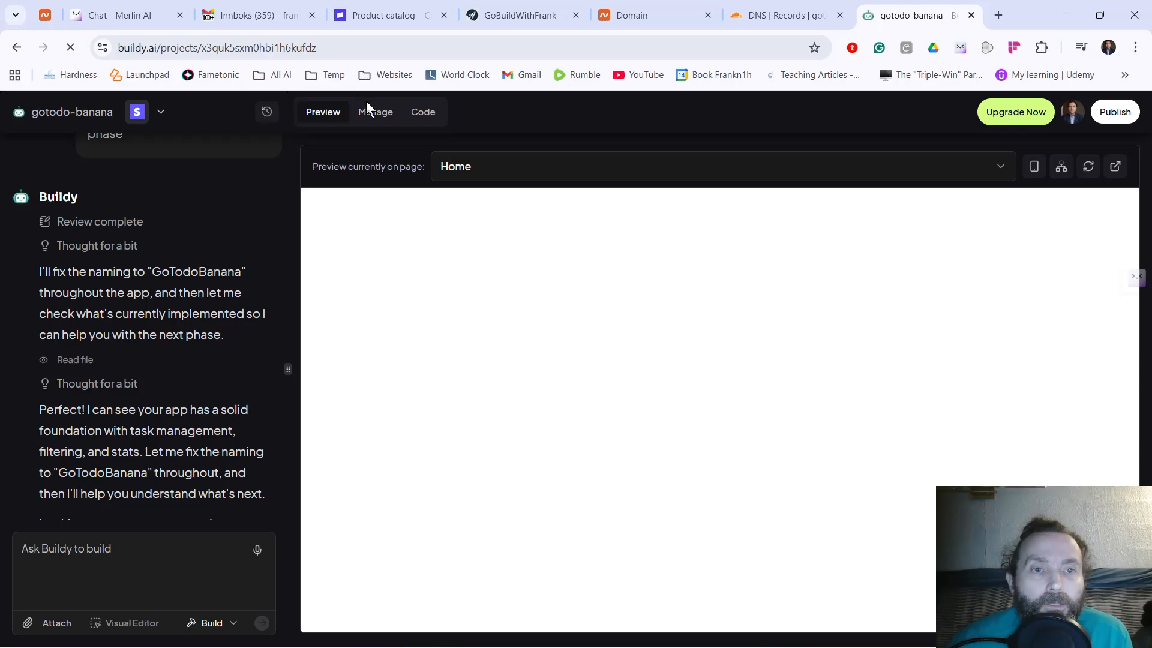
click(371, 110)
click(385, 330)
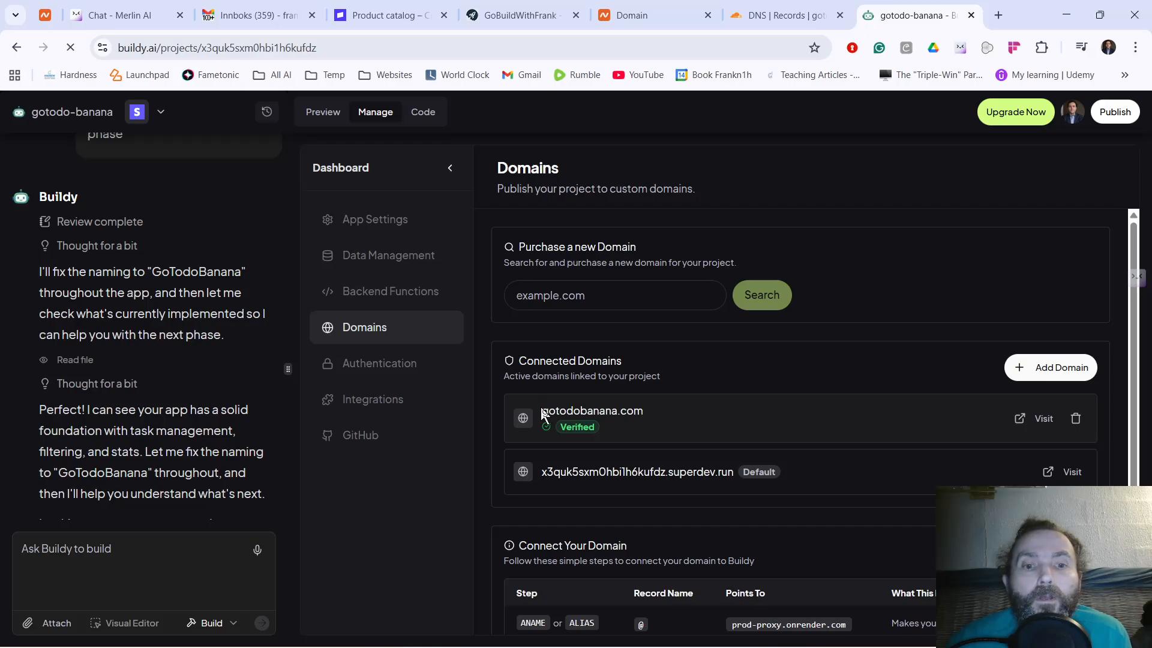
Step: Copy the name gotodobanana.com from the project's connected domains
drag(542, 411, 649, 407)
key(ctrl+c)
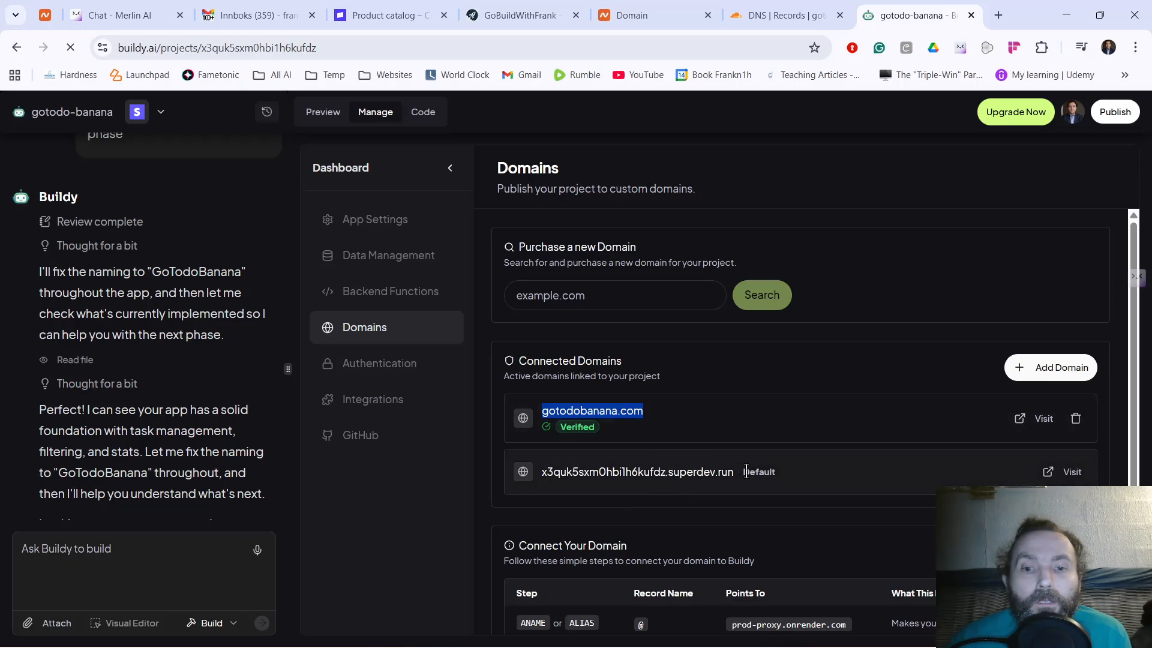
click(720, 416)
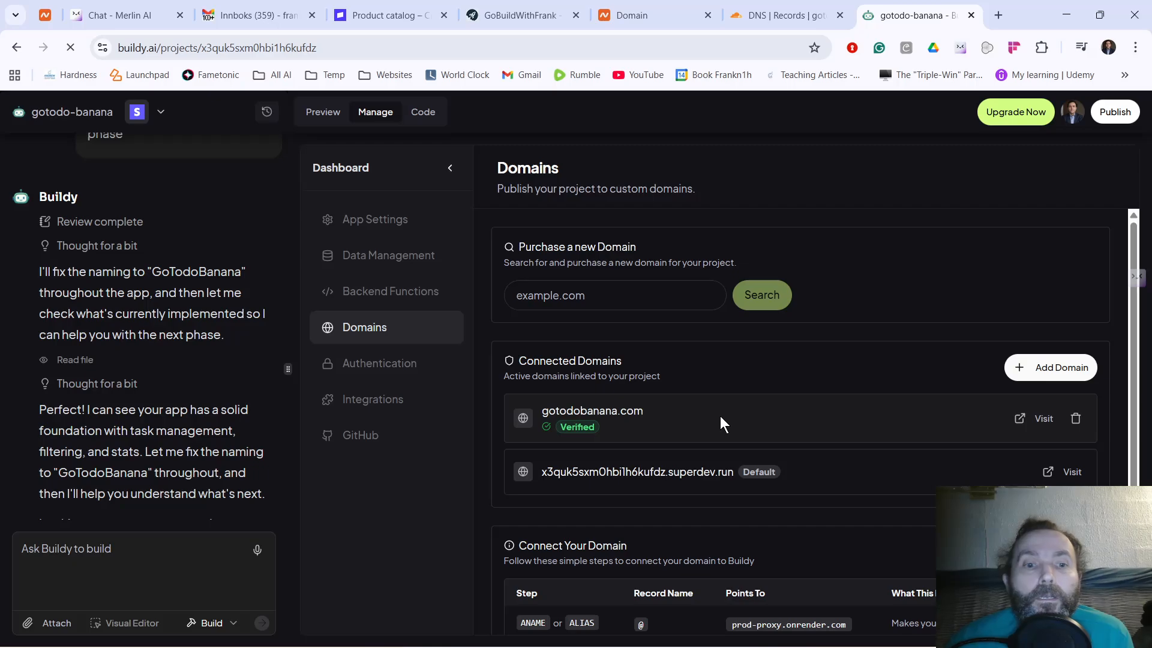
Step: Open the project's Authentication settings and expand Content & Text to review the sign-in page's app name and welcome message
click(398, 222)
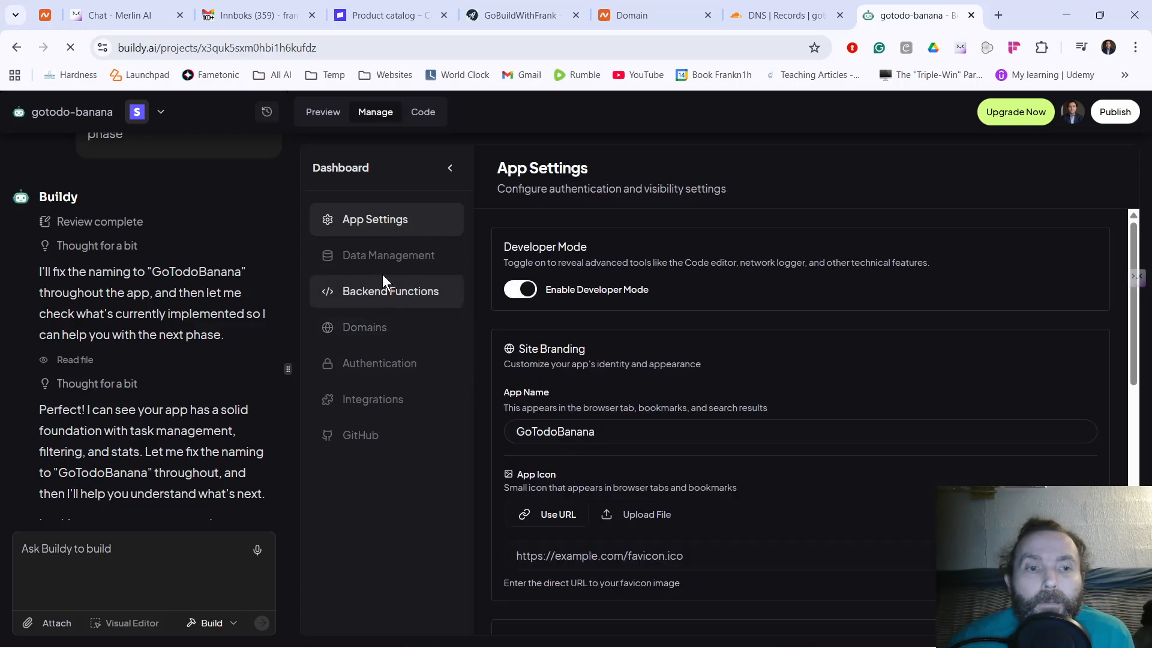
click(363, 330)
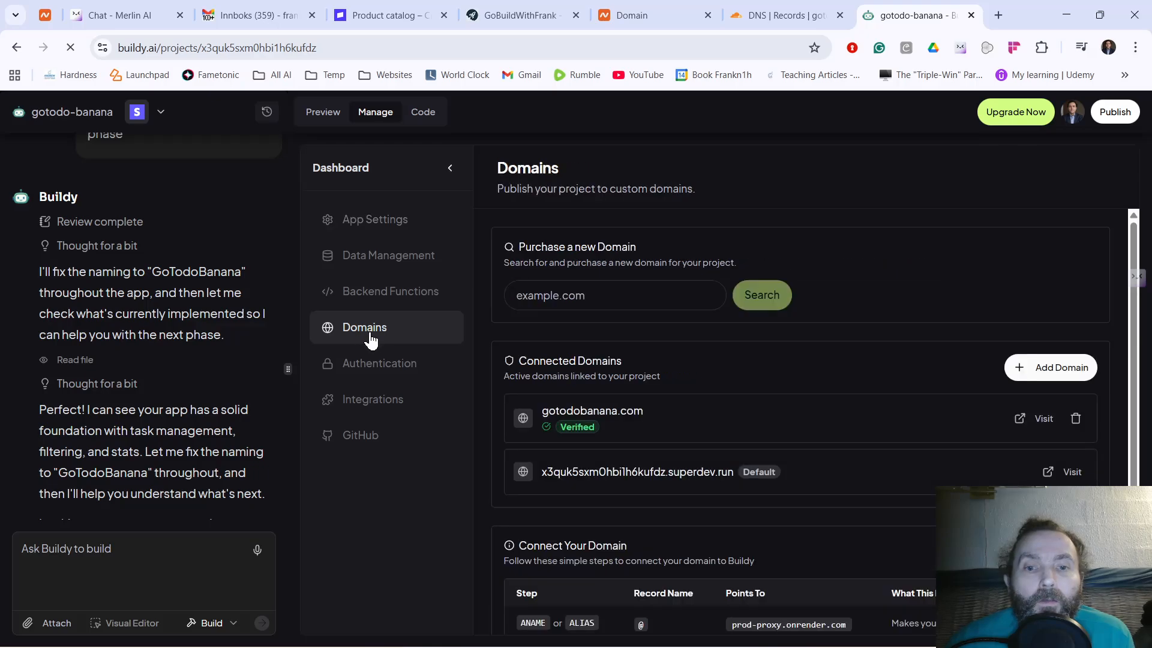
click(390, 367)
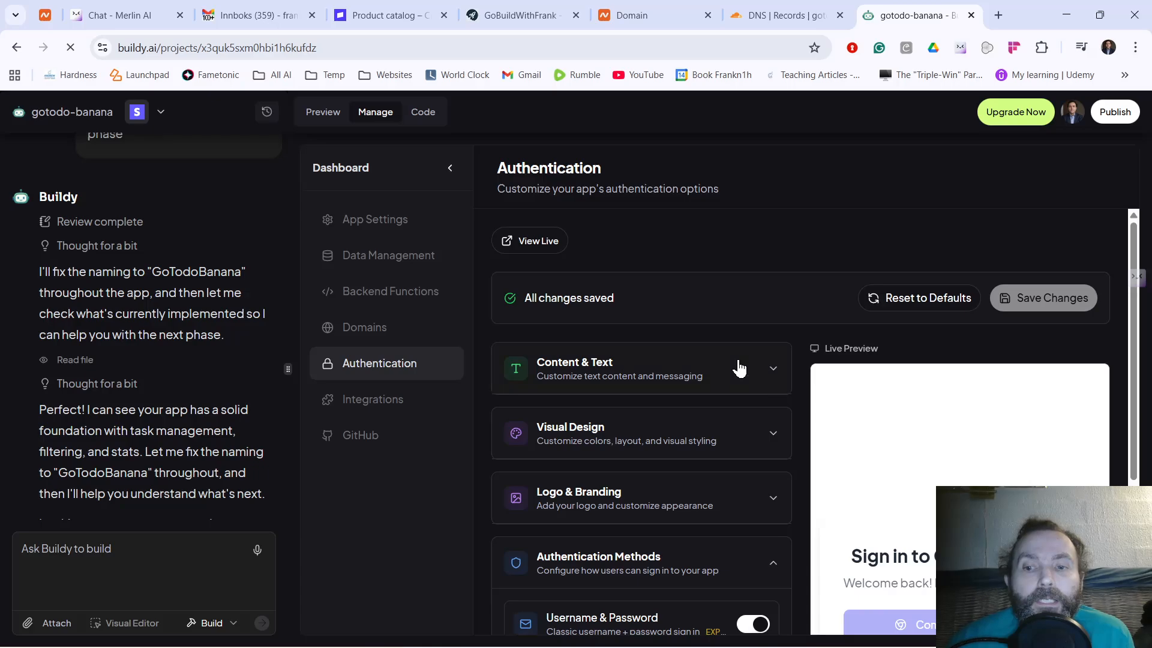
click(674, 366)
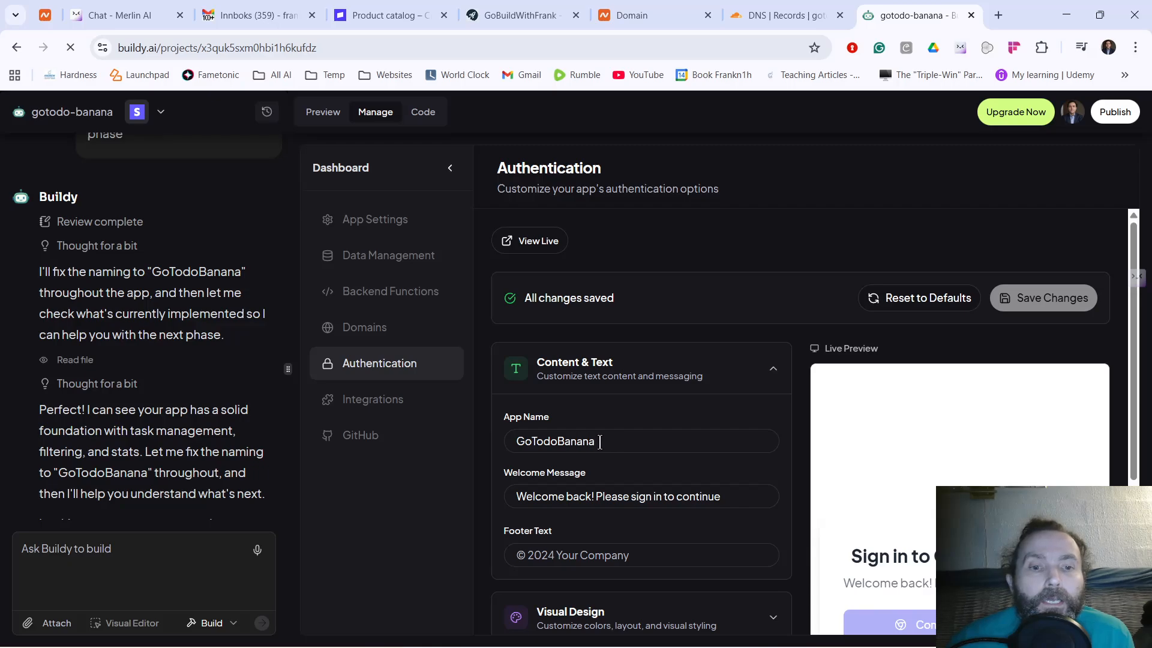
scroll(968, 454, down, 3)
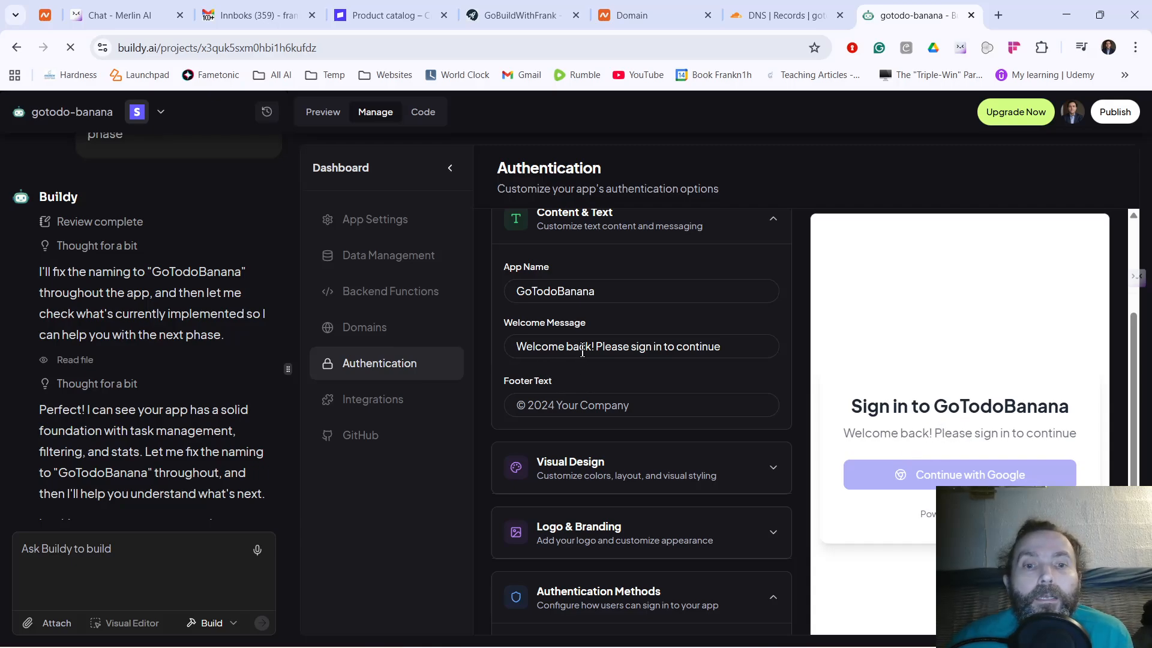
click(551, 345)
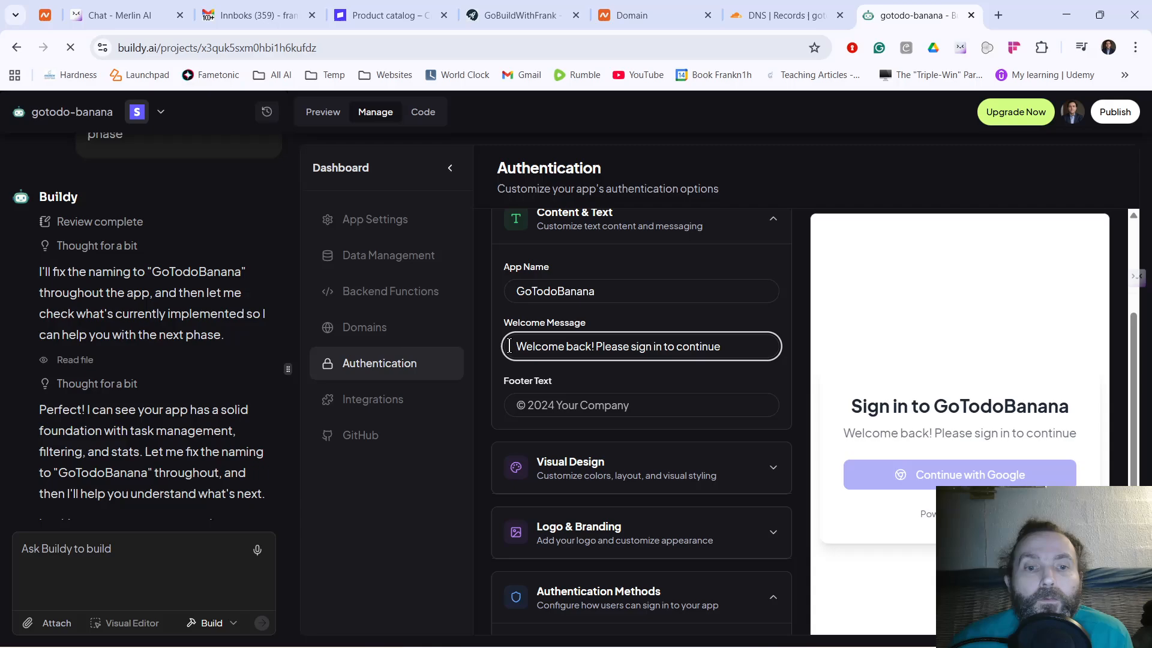
drag(510, 346, 753, 343)
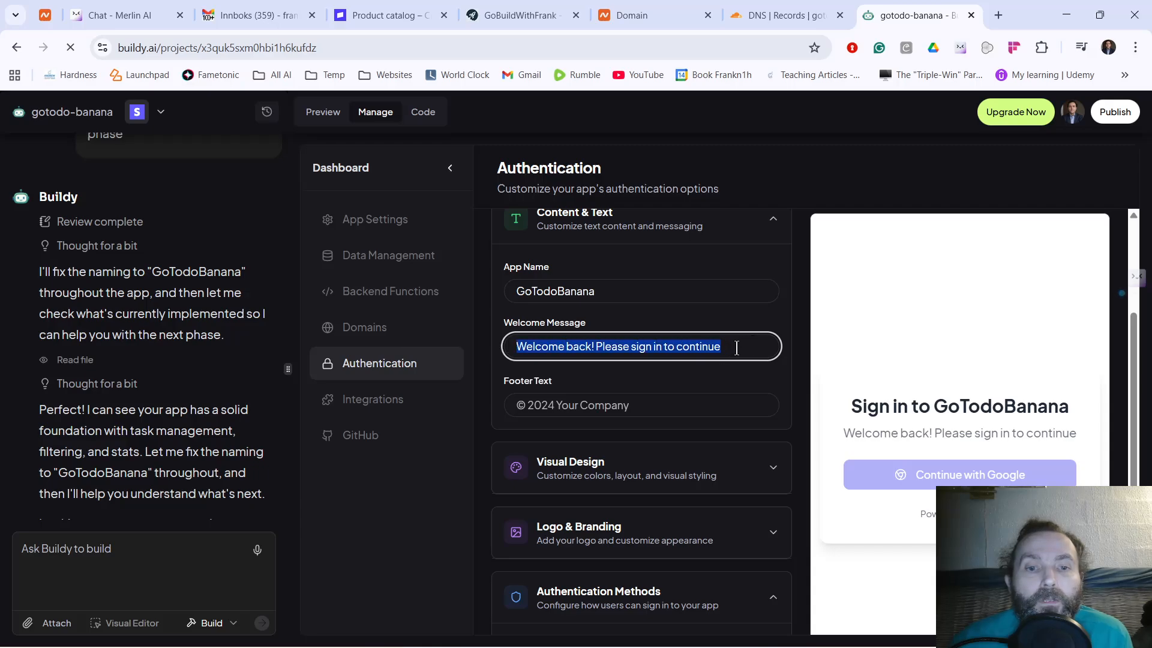
Step: Set the sign-in page's footer text to "© Copyright 2025 gotodobanana.com", starting from a saved copyright suggestion
click(594, 408)
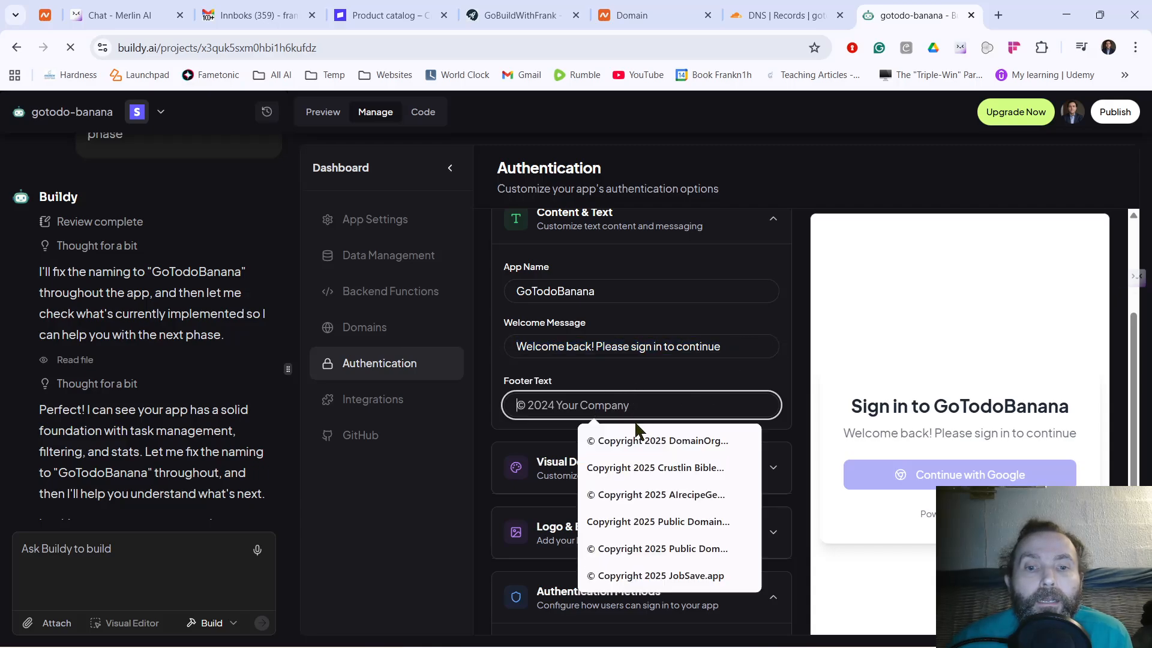
click(634, 439)
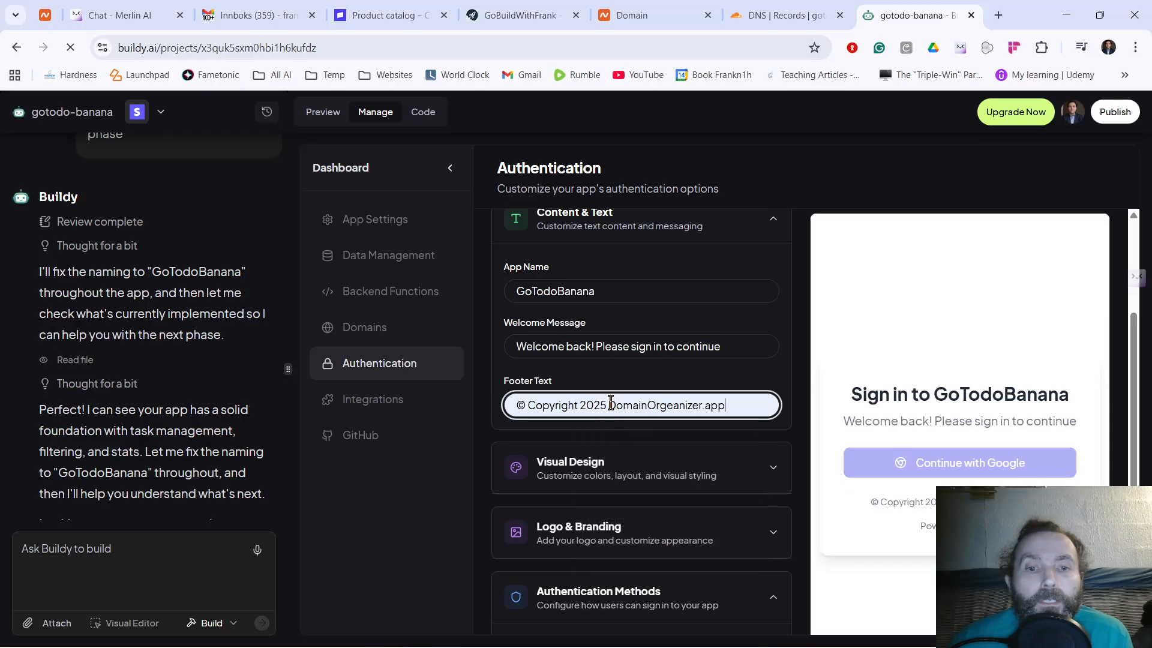
drag(608, 403, 728, 403)
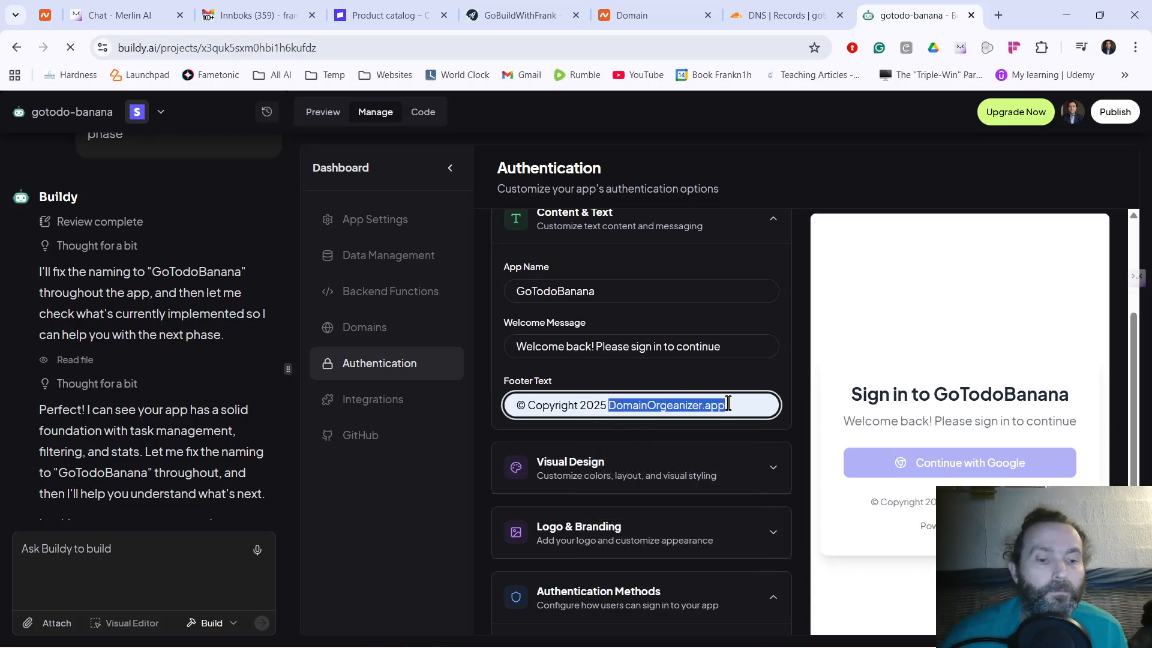
key(ctrl+v)
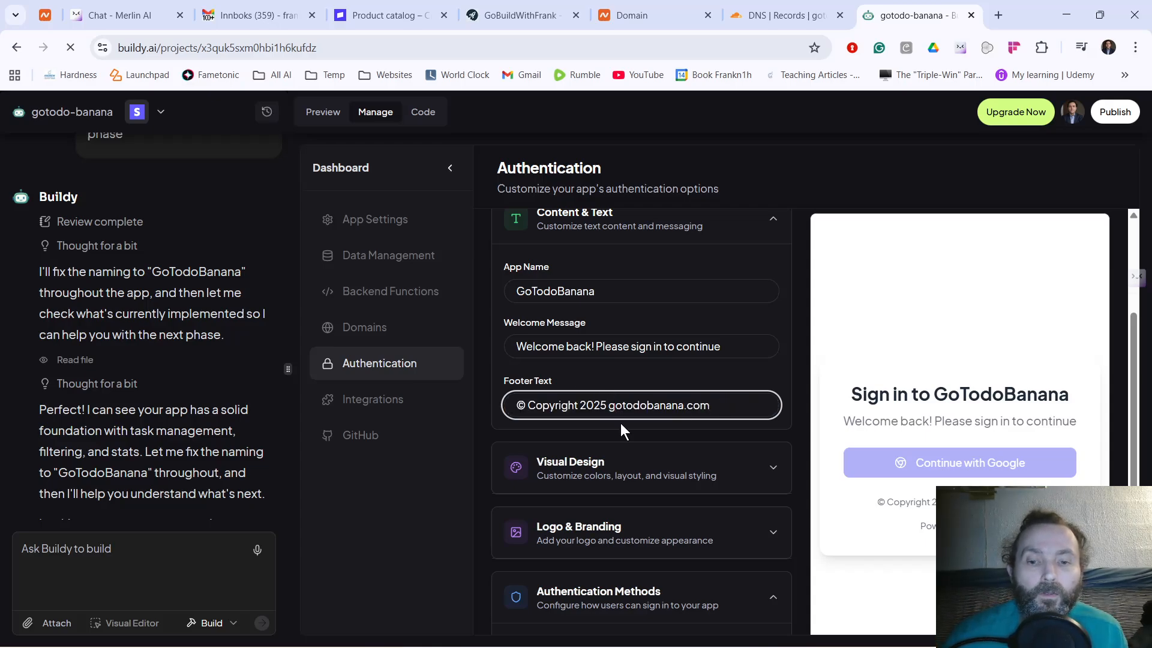
Step: Capitalize the domain in the sign-in footer text as "GoTodoBanana.com" and check the copyright line in the live preview
key(BackSpace)
text(G)
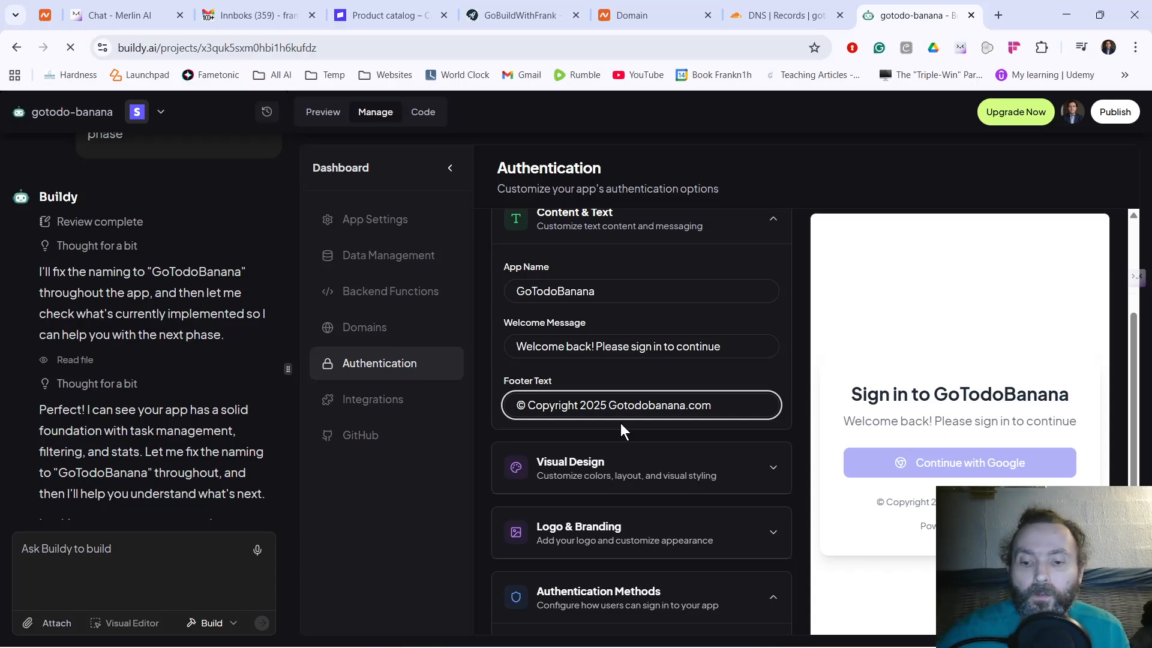
key(Right)
key(Right)
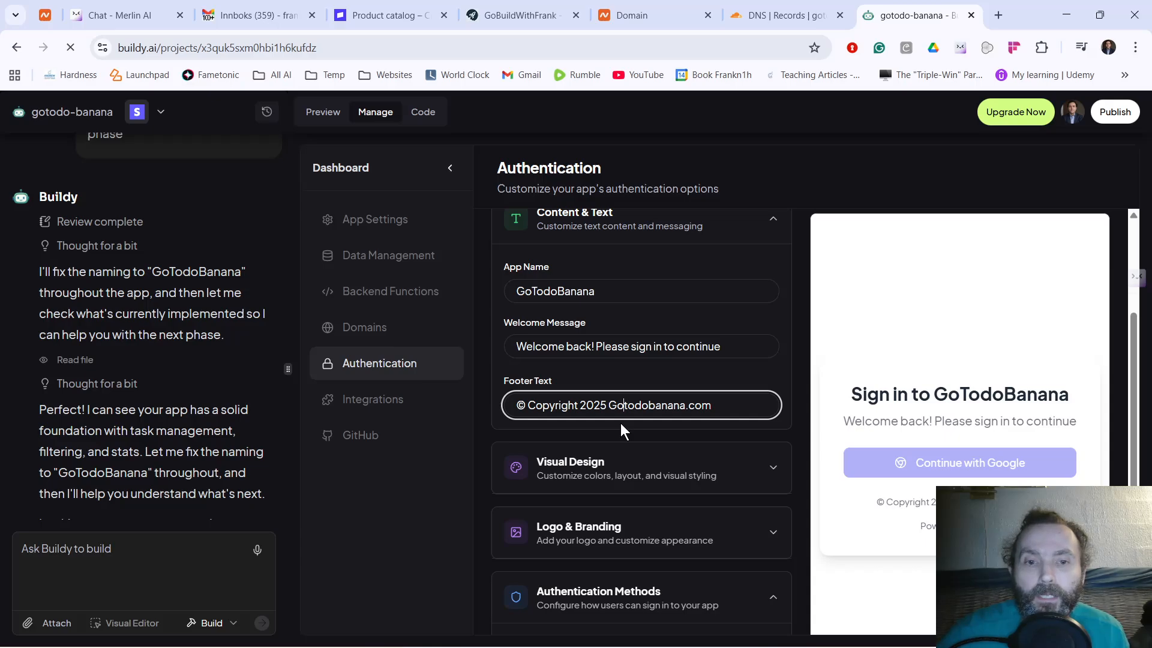
key(Delete)
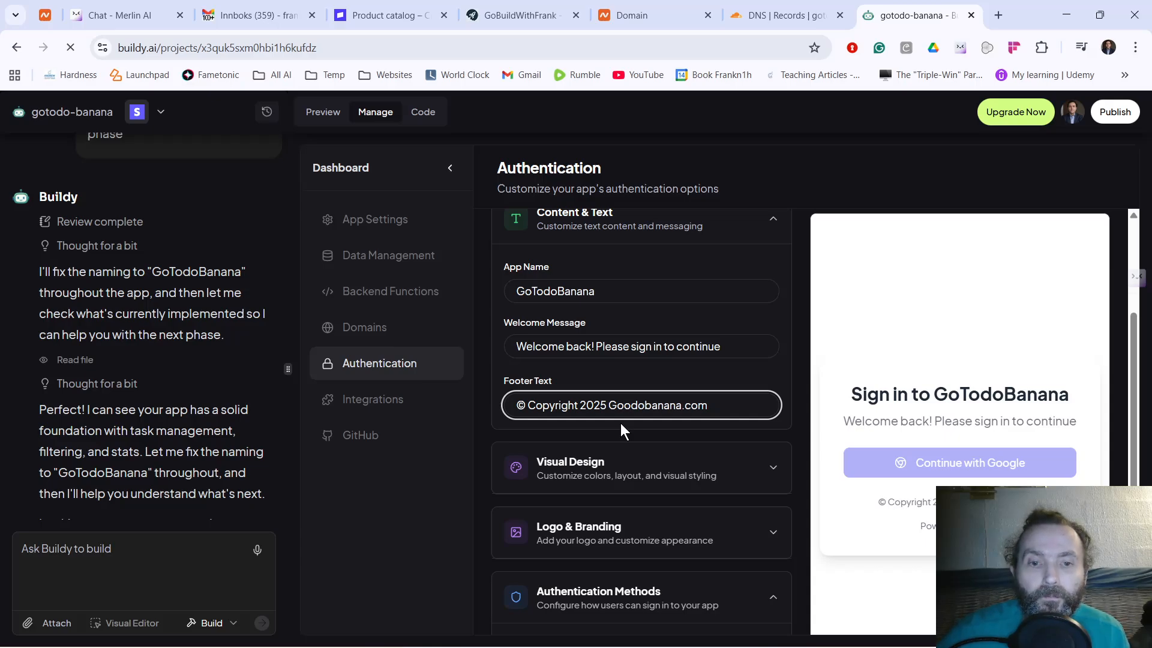
text(T)
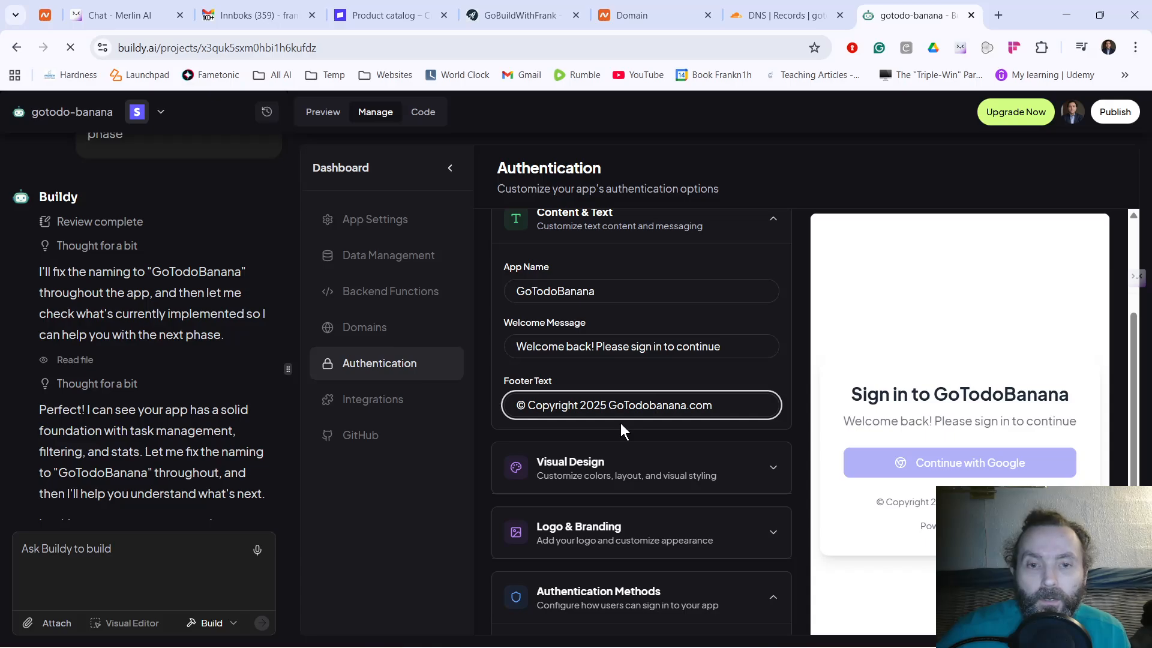
key(Delete)
text(B)
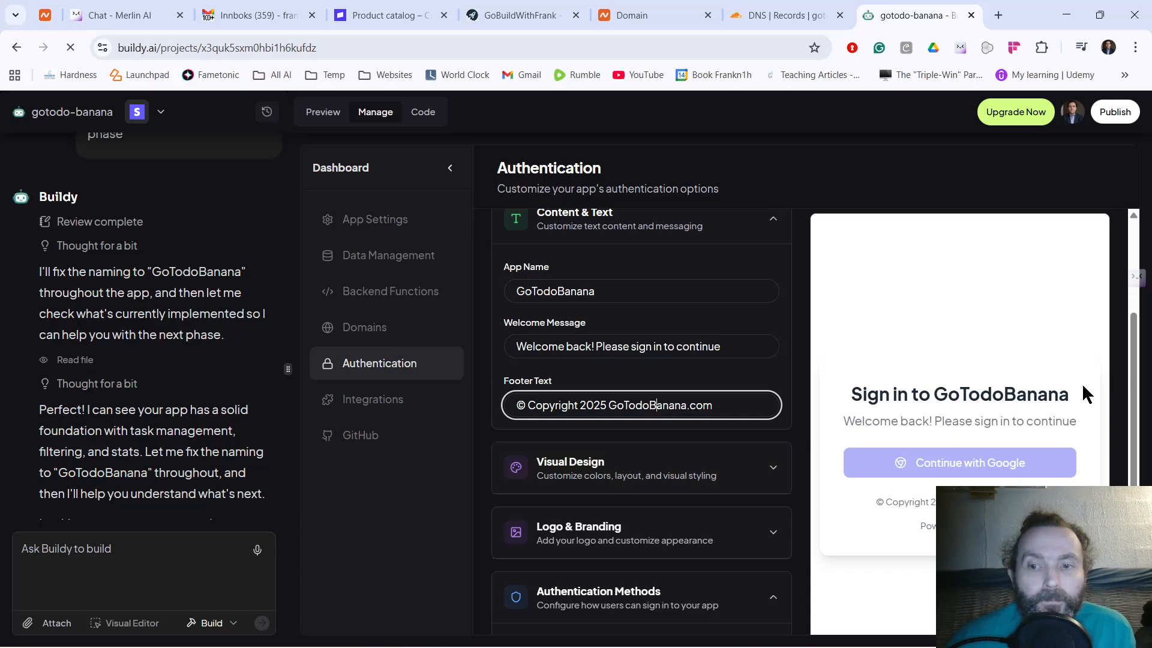
scroll(1087, 394, down, 2)
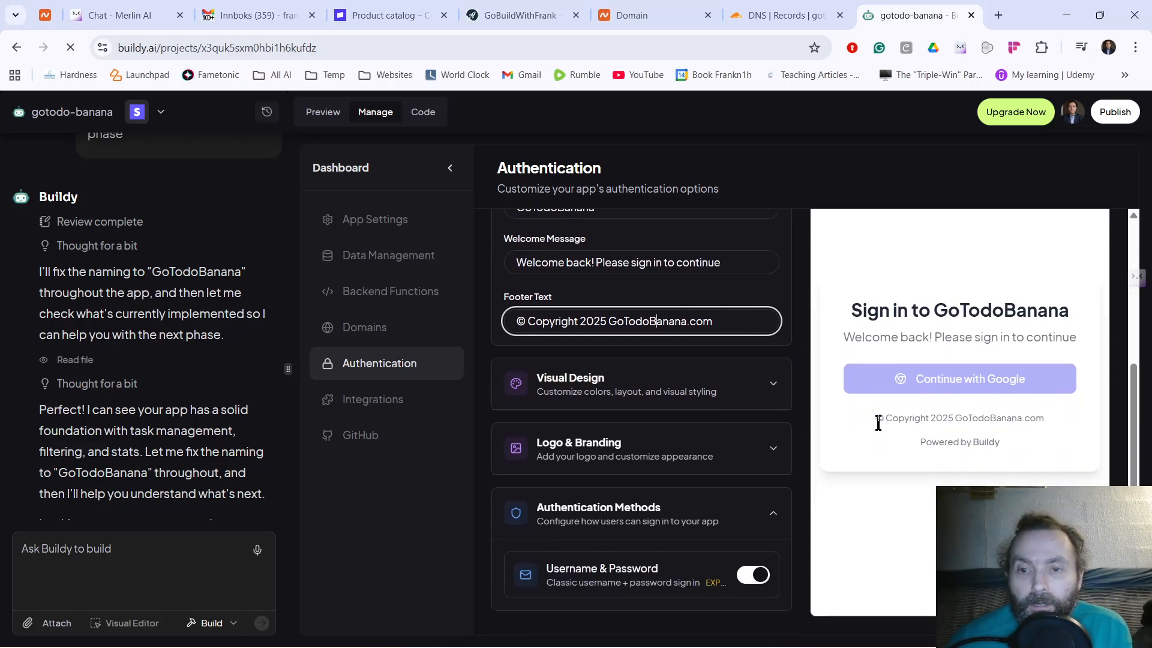
drag(878, 424, 1081, 417)
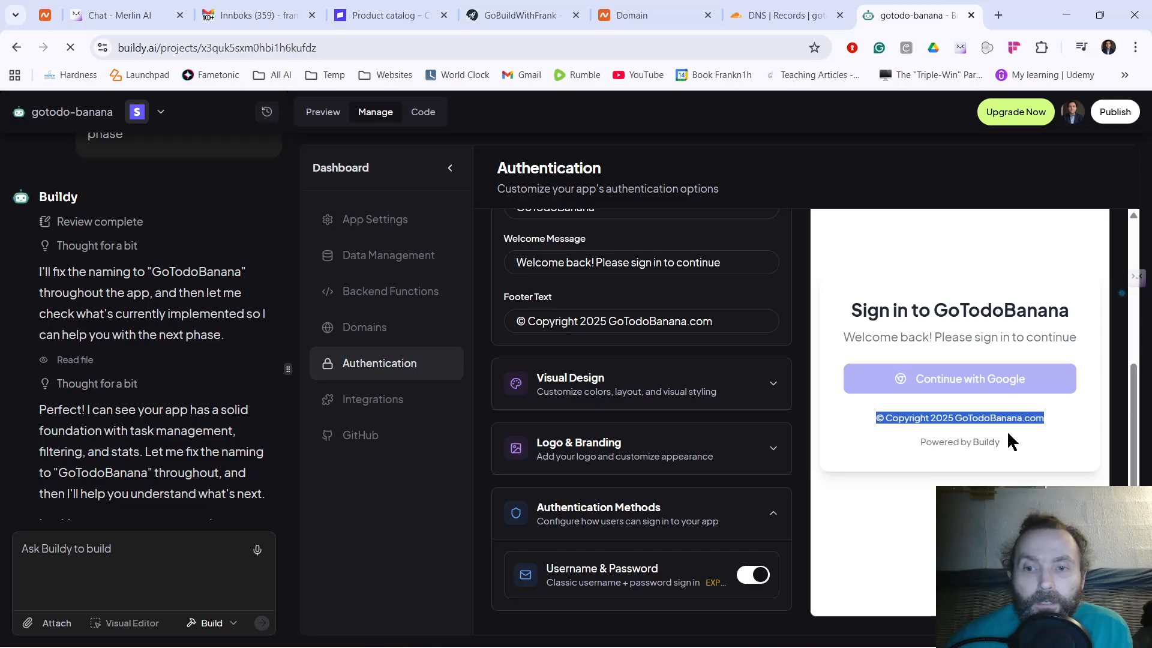
Step: Expand the Visual Design settings and set the sign-in page's background to lime green, RGB 192, 229, 6
click(658, 387)
scroll(702, 390, down, 2)
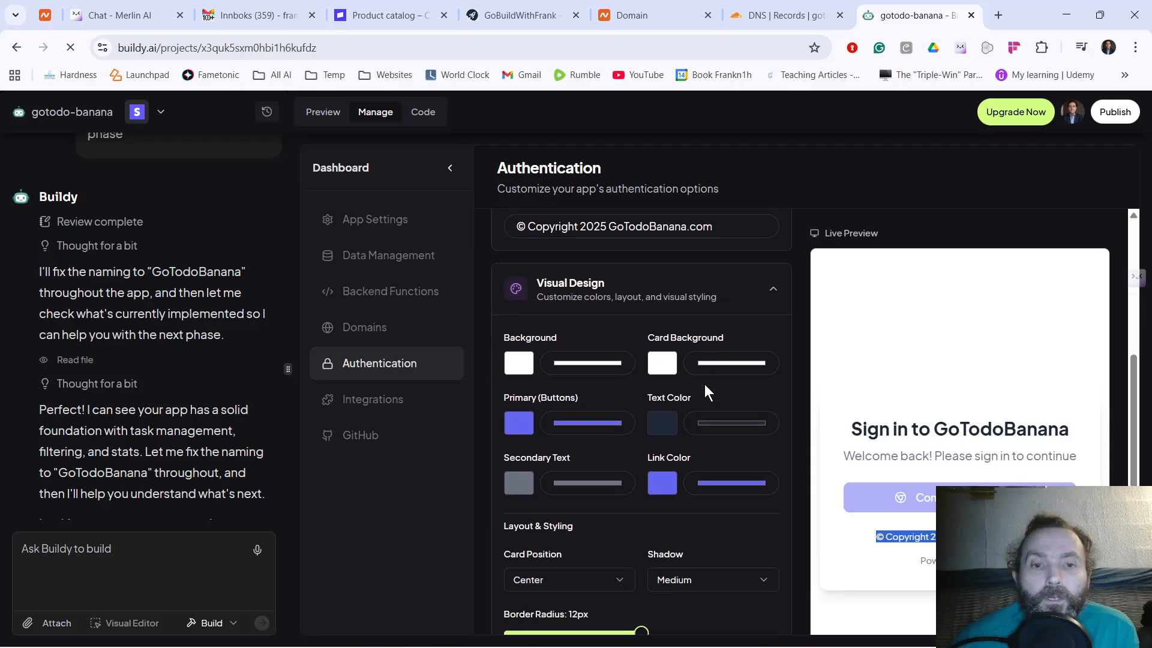
scroll(726, 390, down, 1)
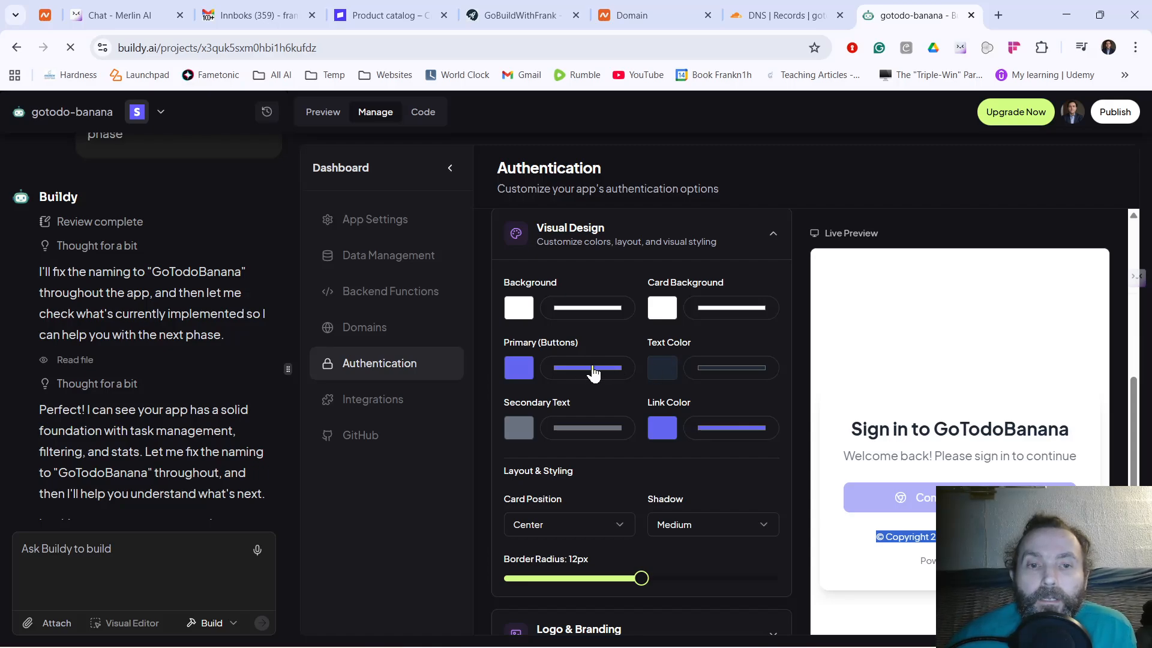
click(600, 312)
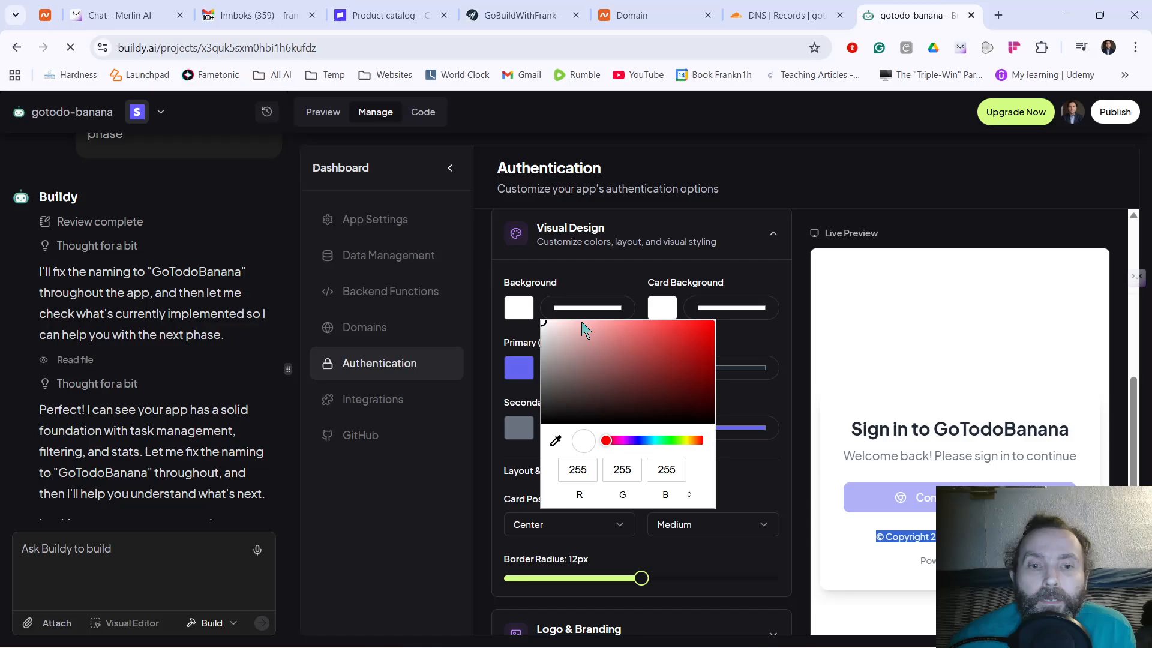
drag(679, 440, 682, 441)
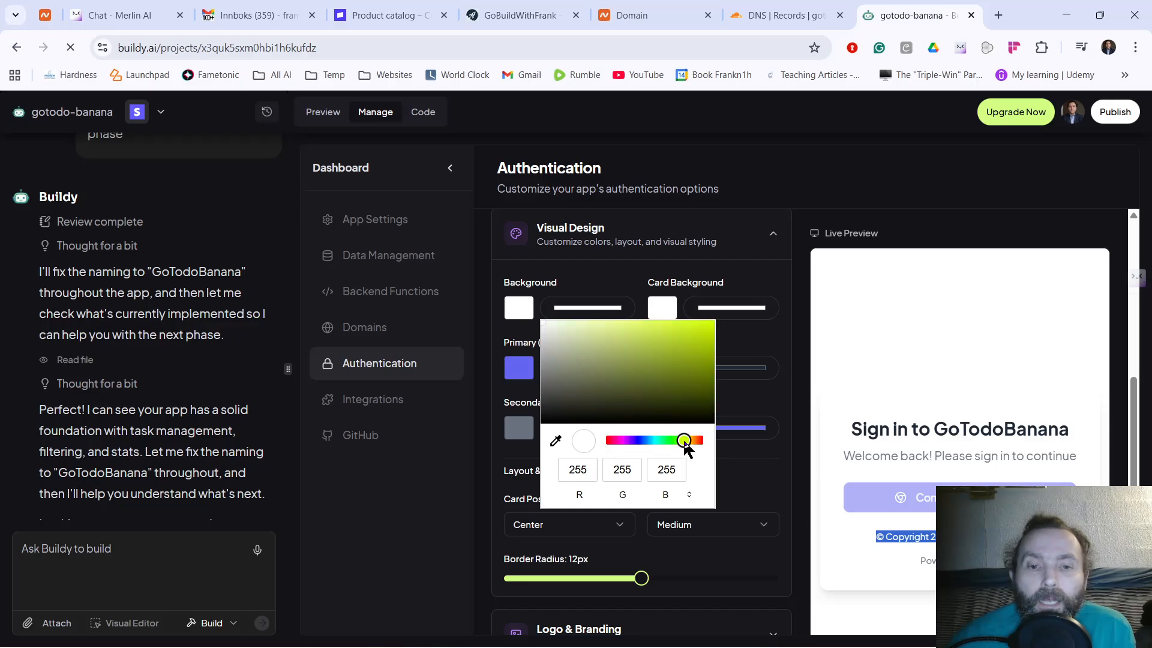
mouse_move(682, 355)
mouse_down()
mouse_move(713, 332)
mouse_move(703, 351)
mouse_move(715, 336)
mouse_move(713, 366)
mouse_move(703, 351)
mouse_move(685, 365)
mouse_up()
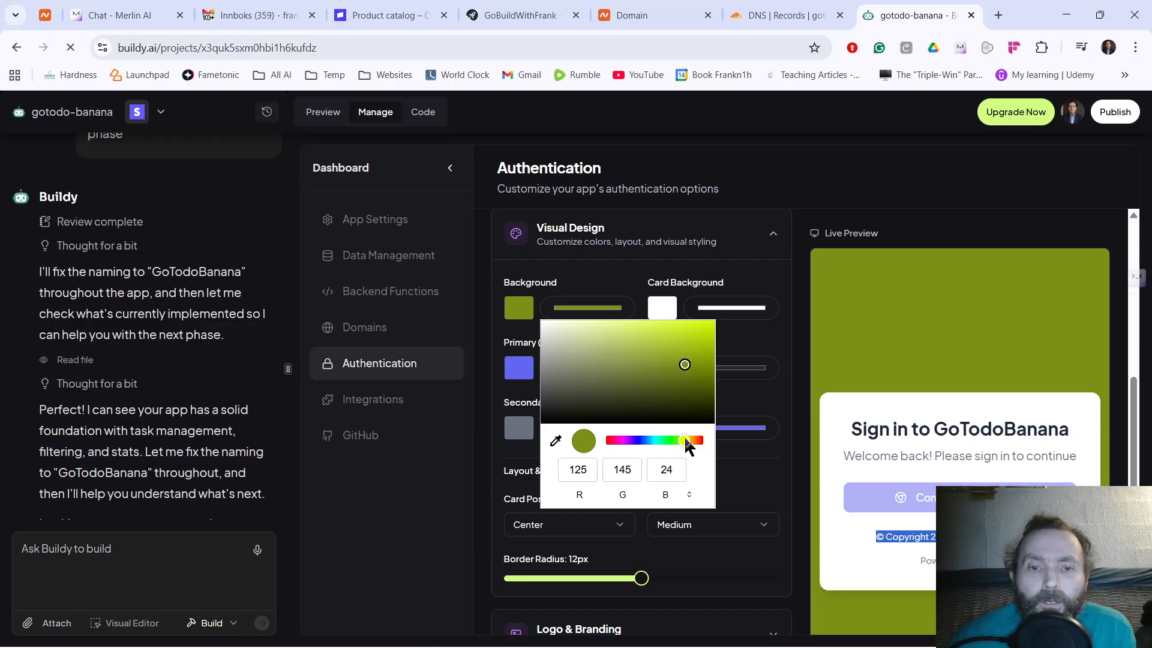
drag(688, 370, 708, 334)
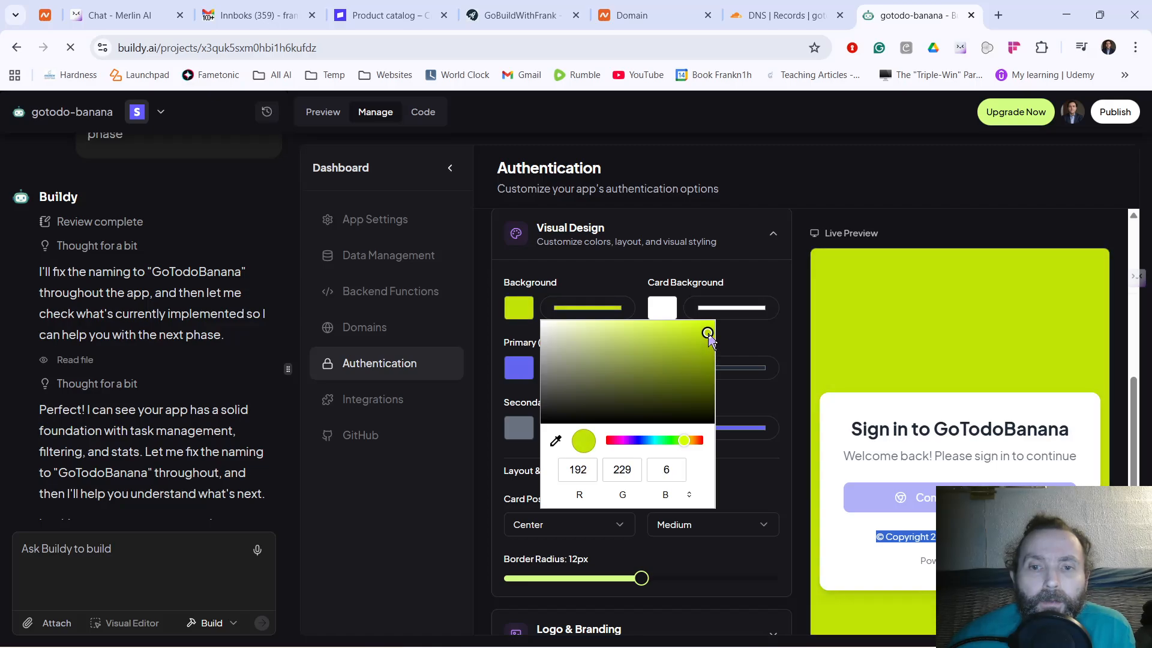
click(745, 473)
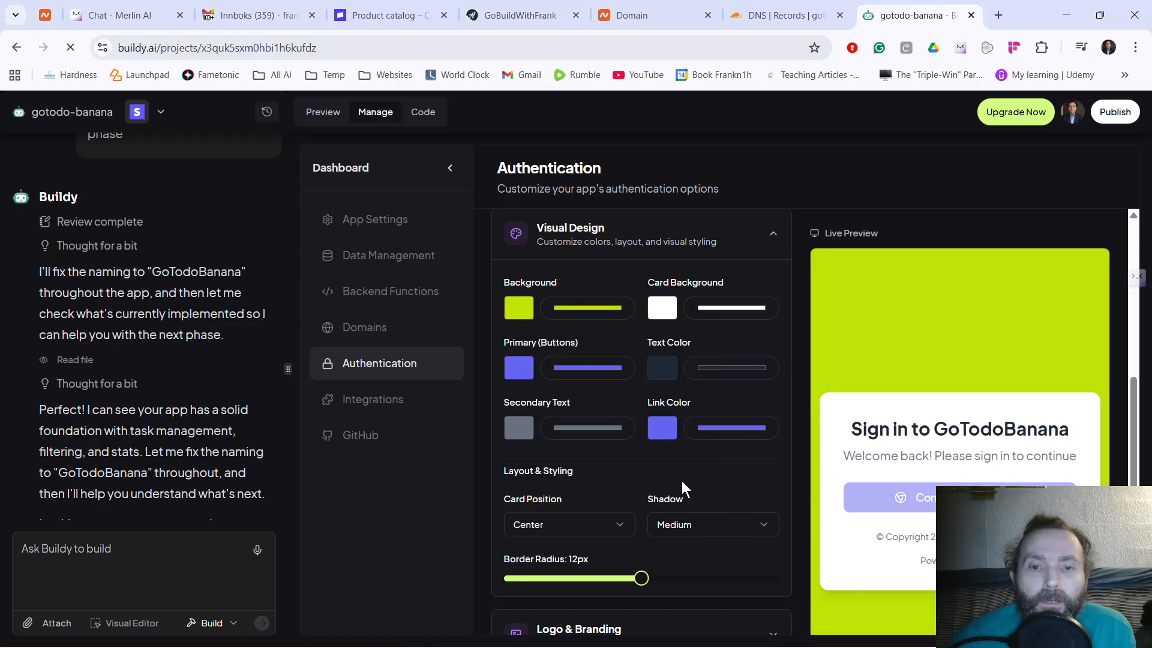
Step: Set the sign-in card's background color to black, RGB 0, 0, 0
click(707, 309)
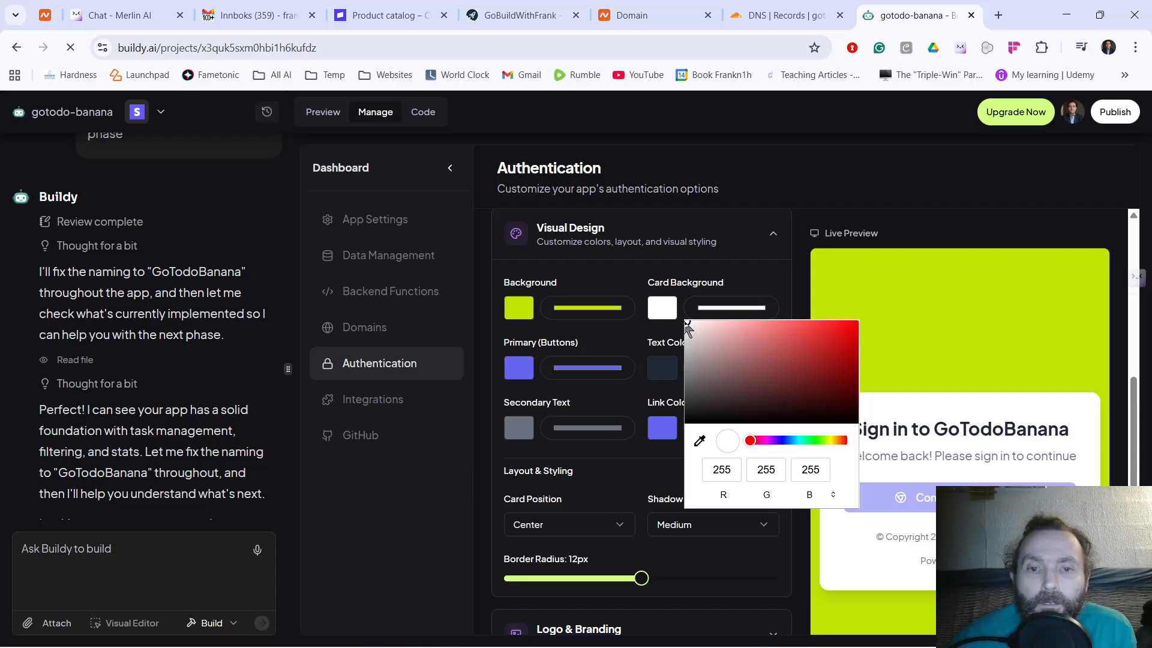
click(683, 322)
click(696, 316)
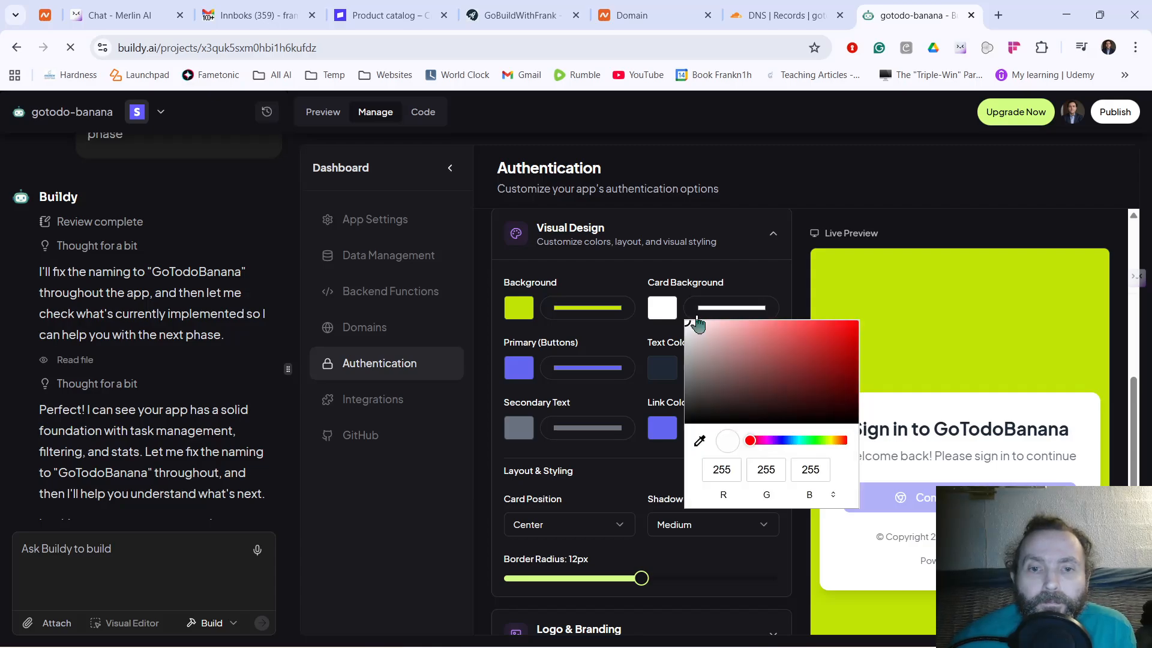
click(688, 325)
mouse_move(688, 325)
mouse_down()
mouse_move(769, 354)
mouse_move(794, 338)
mouse_up()
click(698, 402)
mouse_move(697, 403)
mouse_down()
mouse_move(774, 335)
mouse_move(689, 430)
mouse_move(669, 432)
mouse_up()
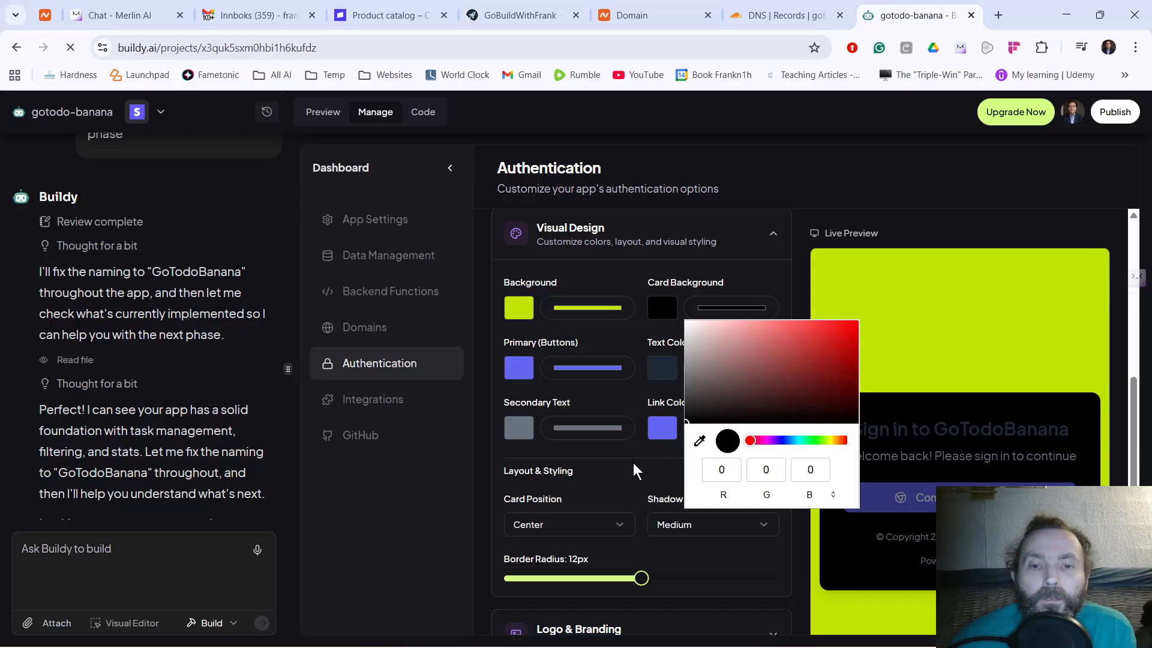
click(750, 271)
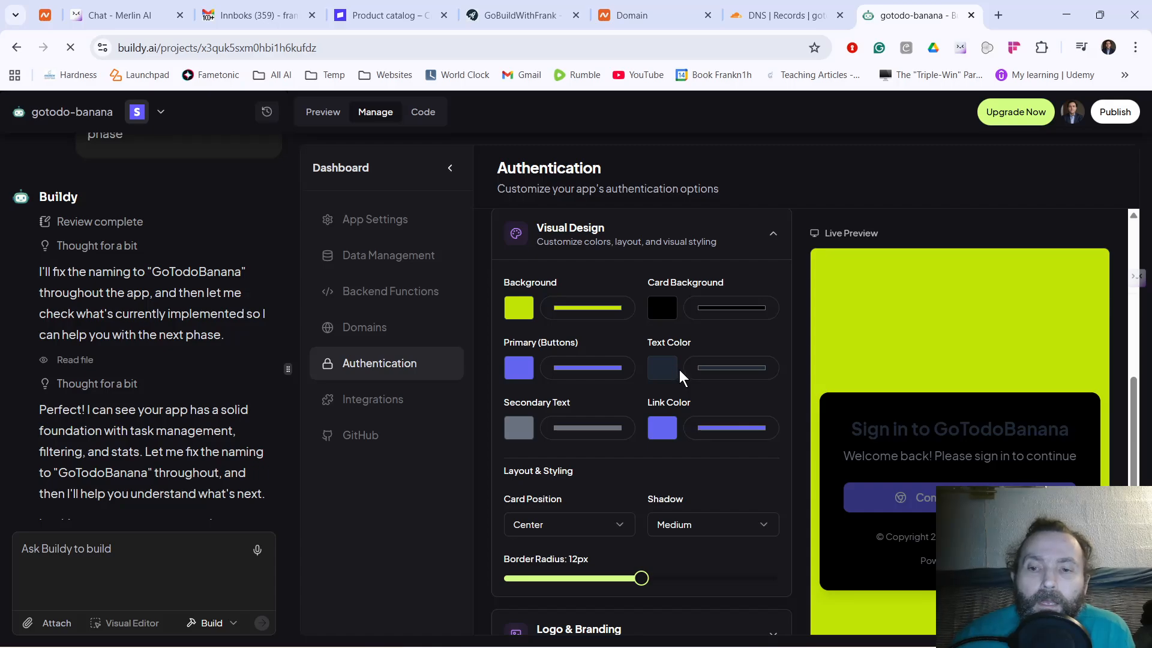
Step: Set the sign-in page's text color to light gray and its secondary text to slate blue-gray, RGB 110, 123, 150
click(713, 377)
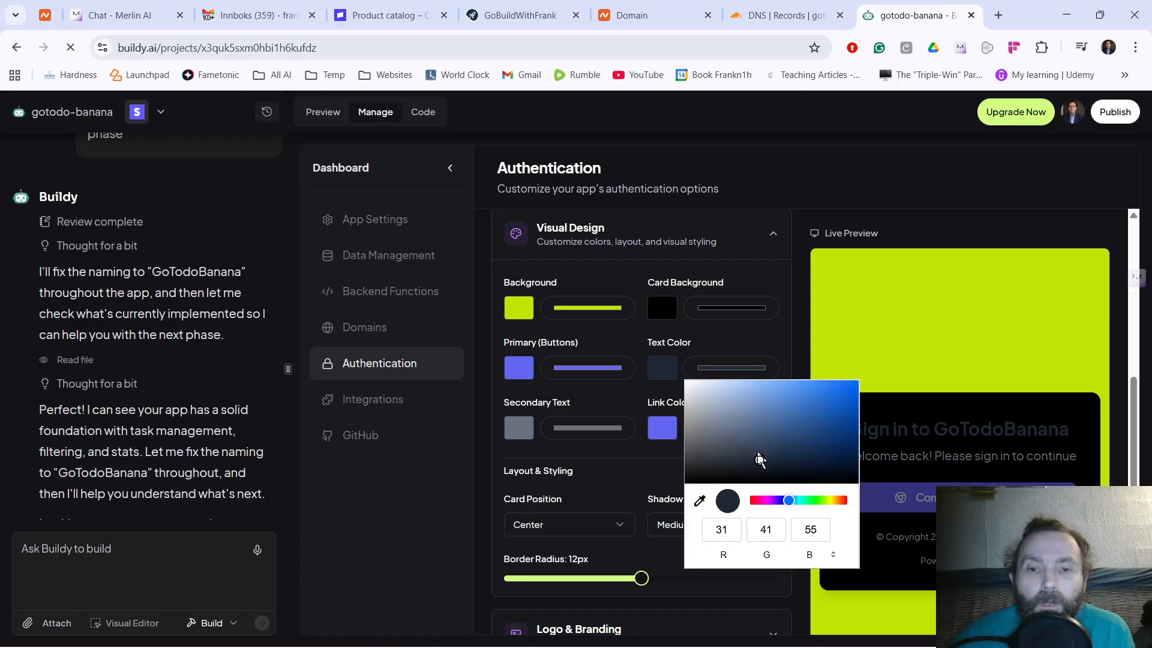
drag(760, 460, 700, 409)
click(778, 344)
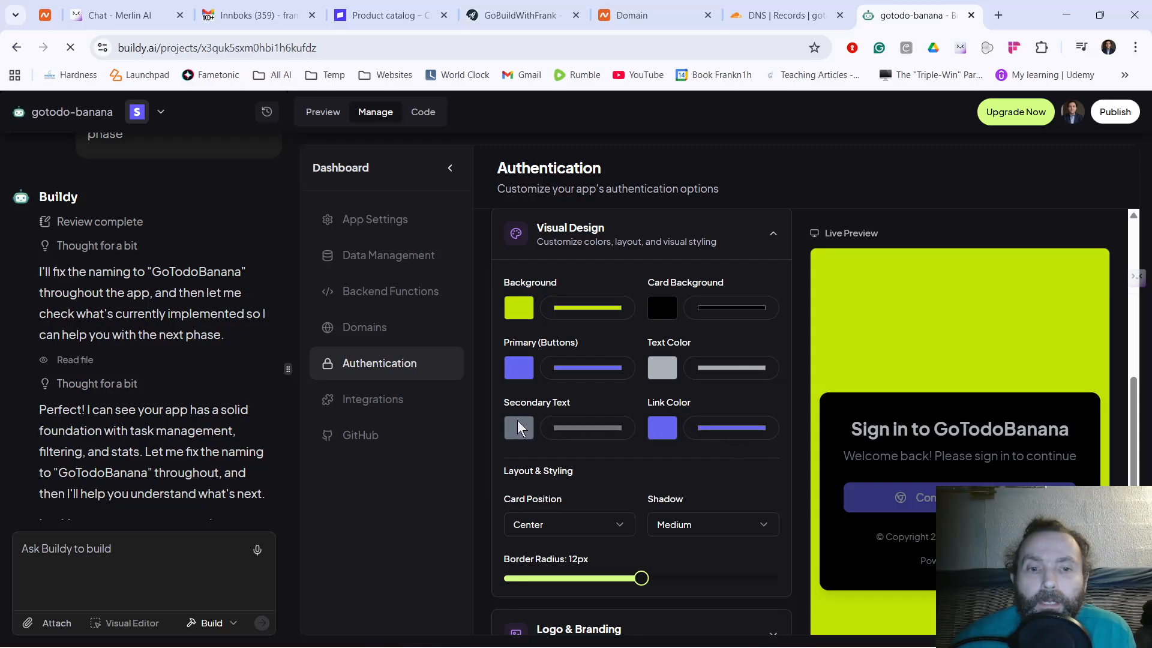
click(561, 429)
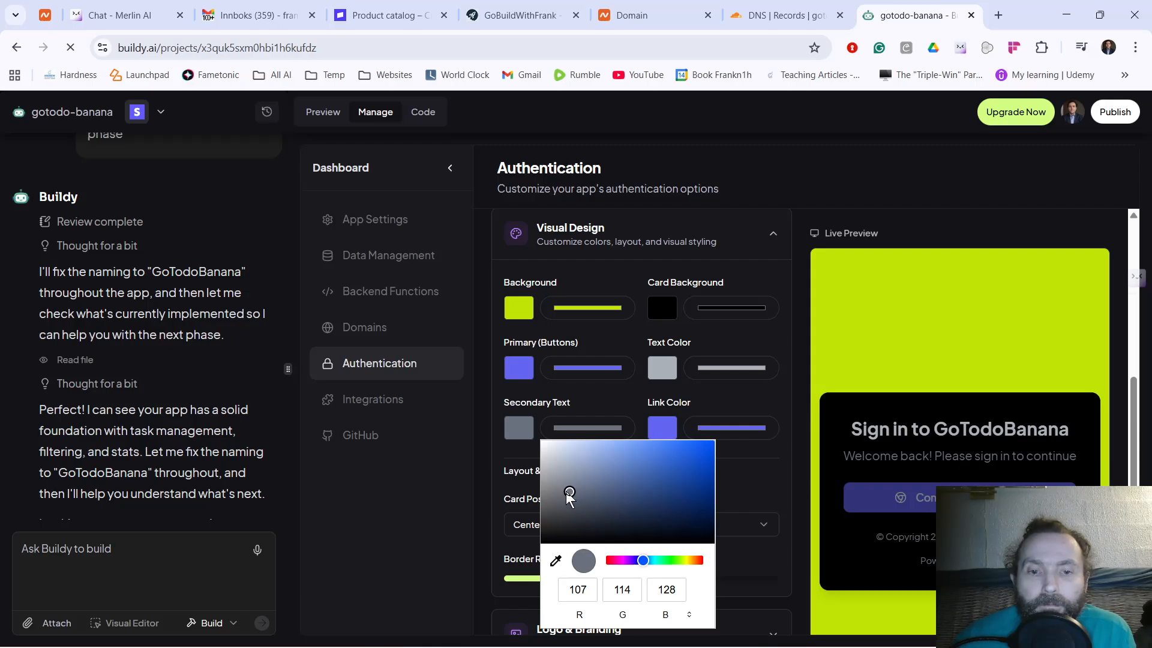
mouse_move(570, 491)
mouse_down()
mouse_move(628, 489)
mouse_move(607, 527)
mouse_move(574, 446)
mouse_move(581, 490)
mouse_move(582, 477)
mouse_move(589, 483)
mouse_up()
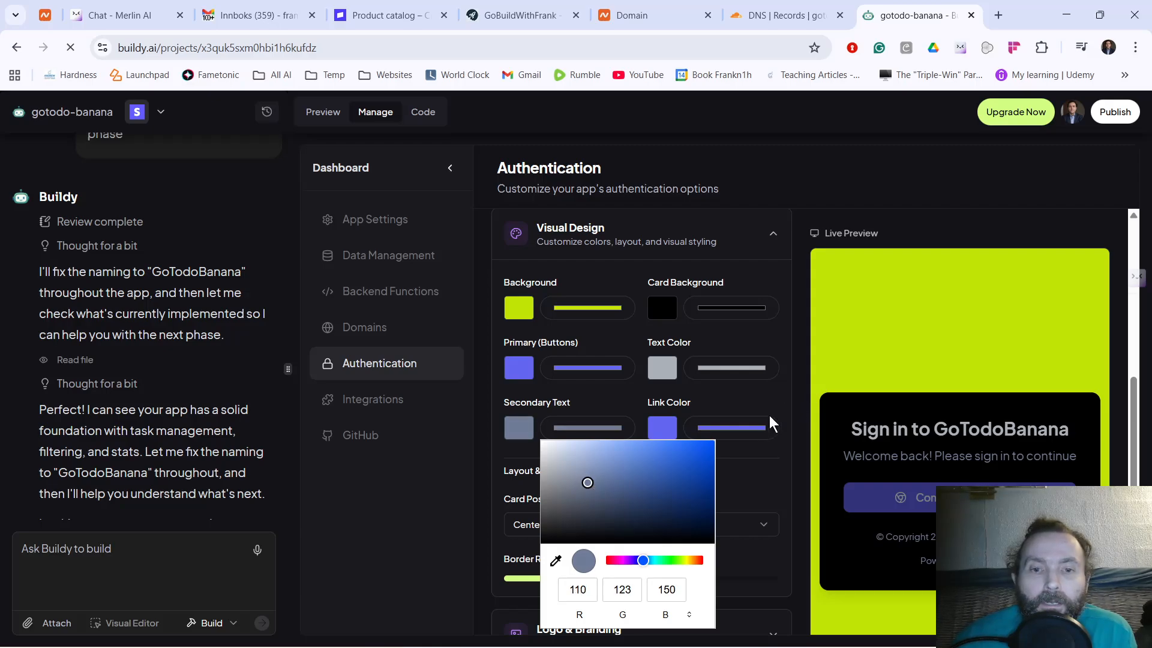
click(743, 412)
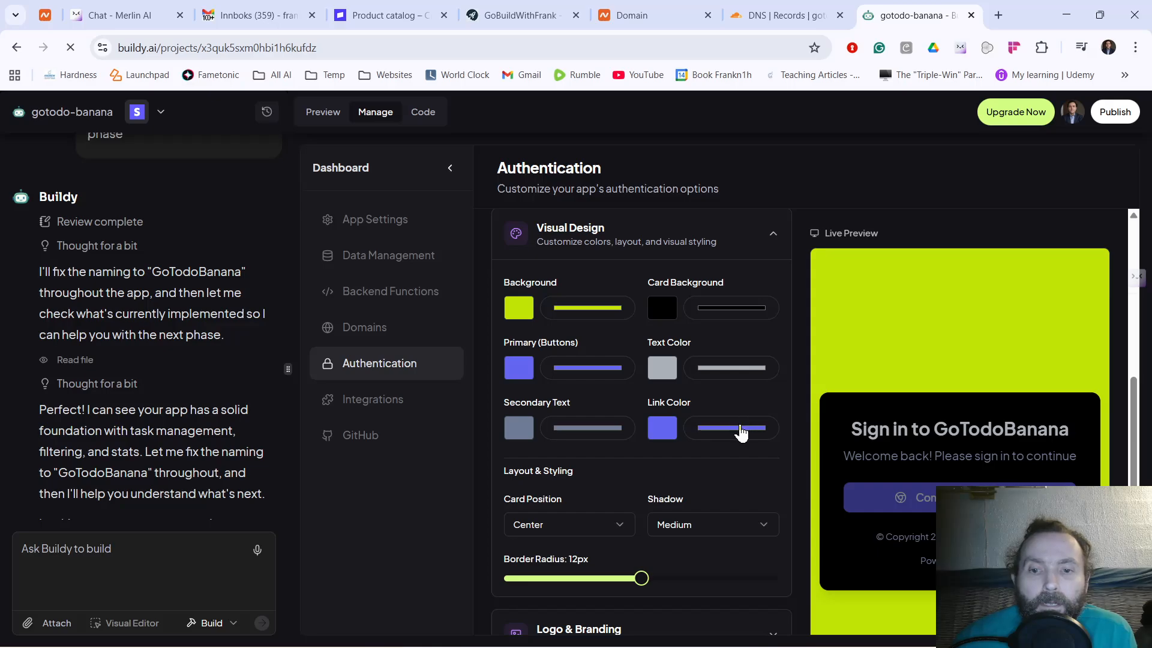
Step: Set the sign-in page's link color to a deeper blue, RGB 32, 35, 223
click(741, 432)
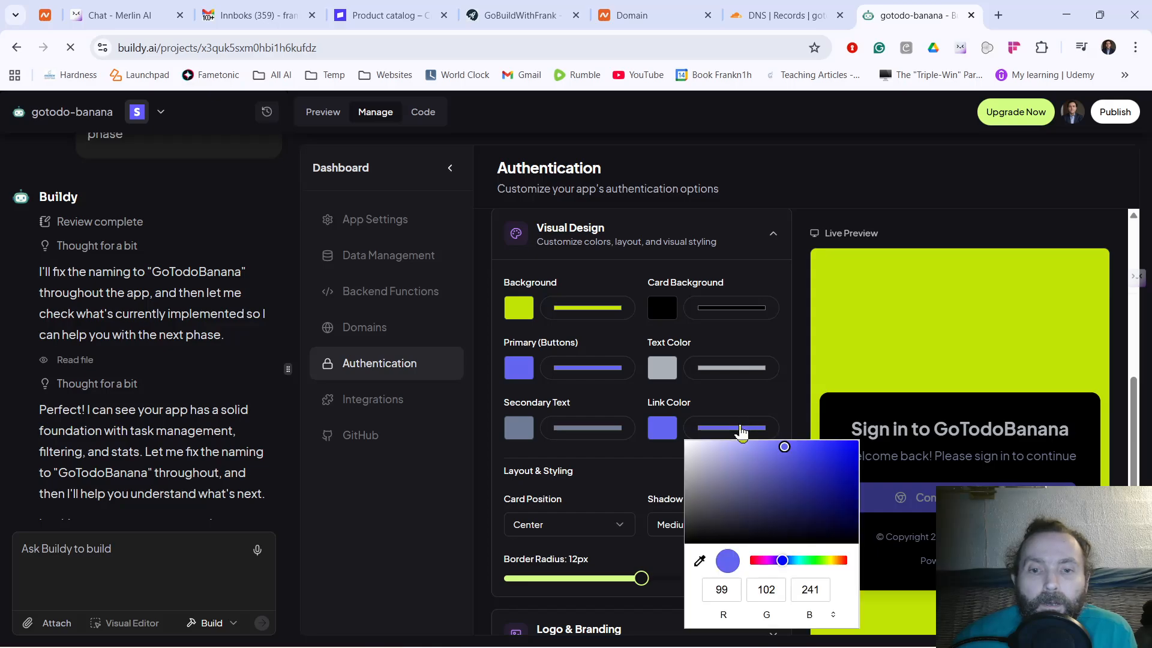
click(786, 448)
drag(786, 448, 830, 454)
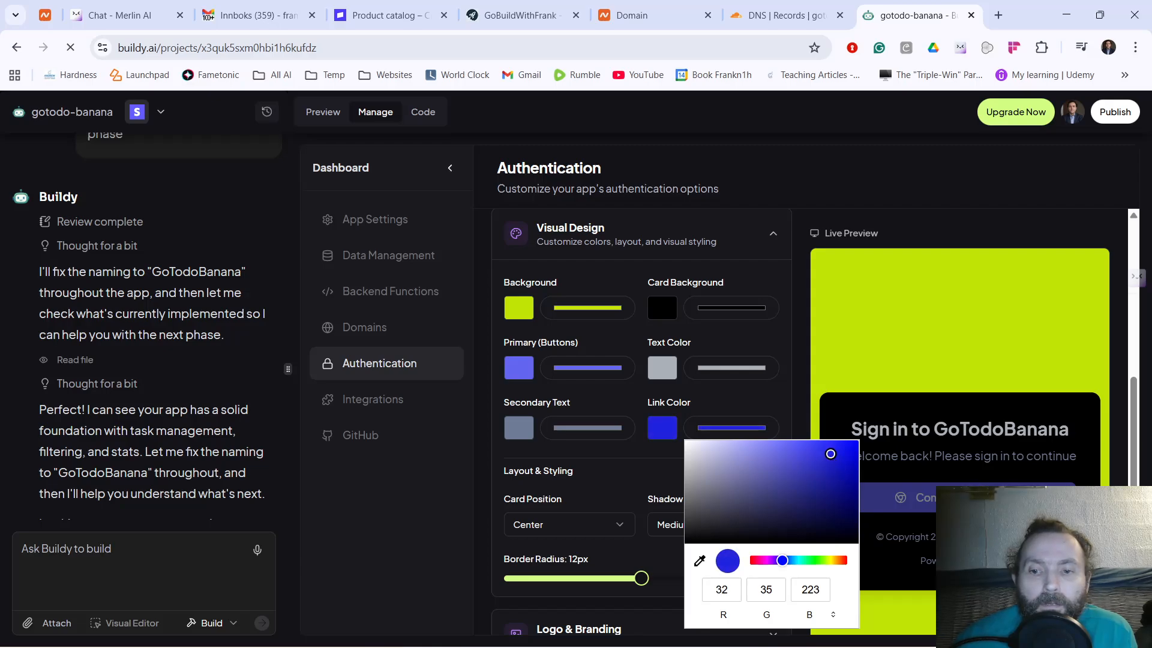
click(774, 397)
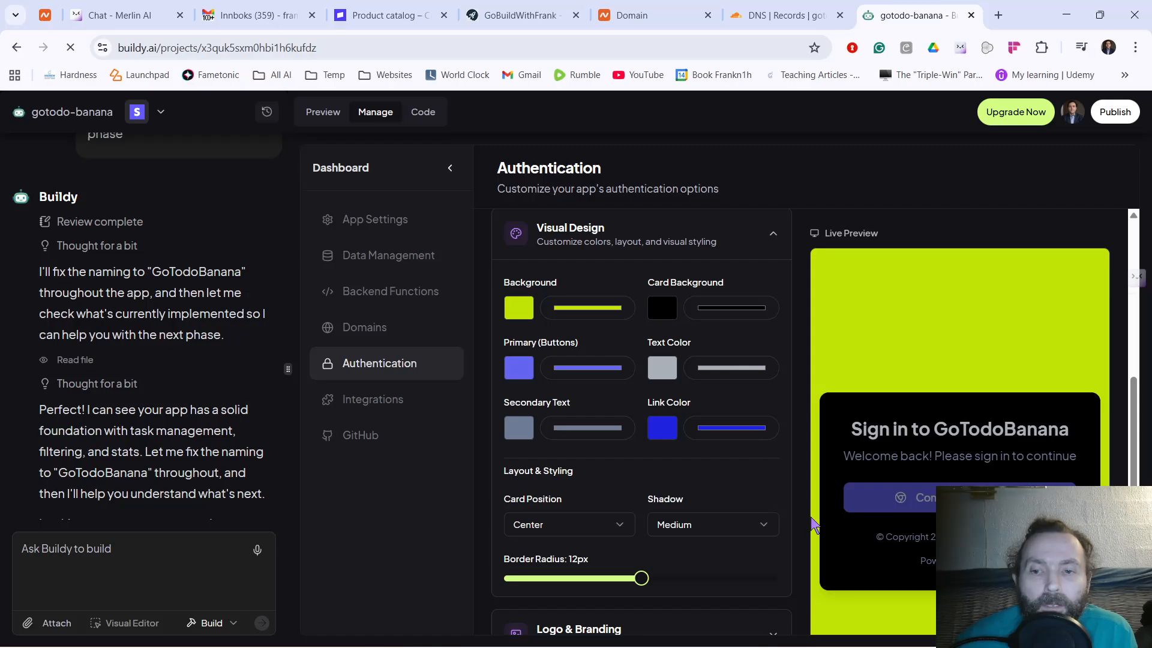
Step: Try the Left and Right positions for the sign-in card and return it to Center
scroll(636, 420, down, 3)
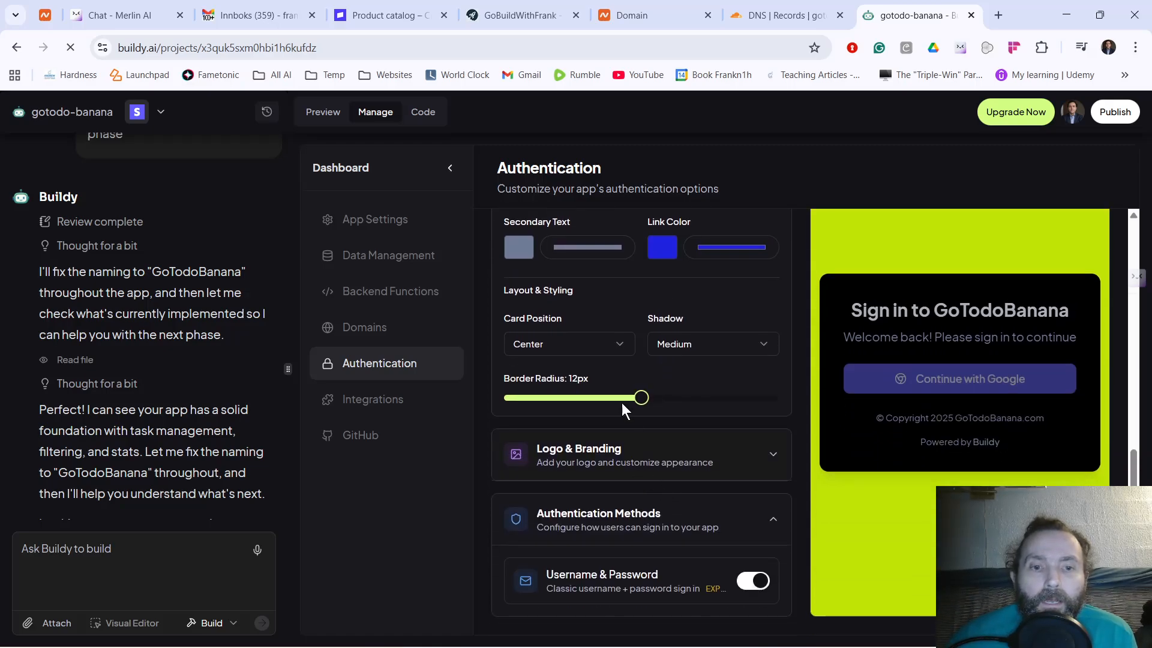
click(588, 345)
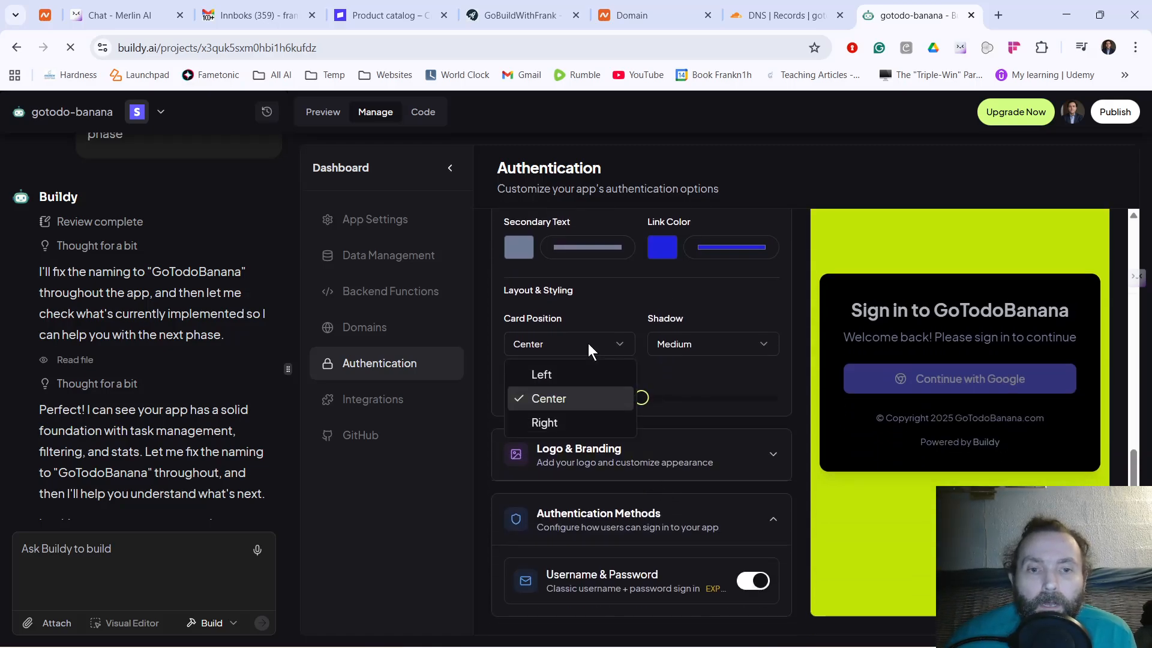
click(574, 376)
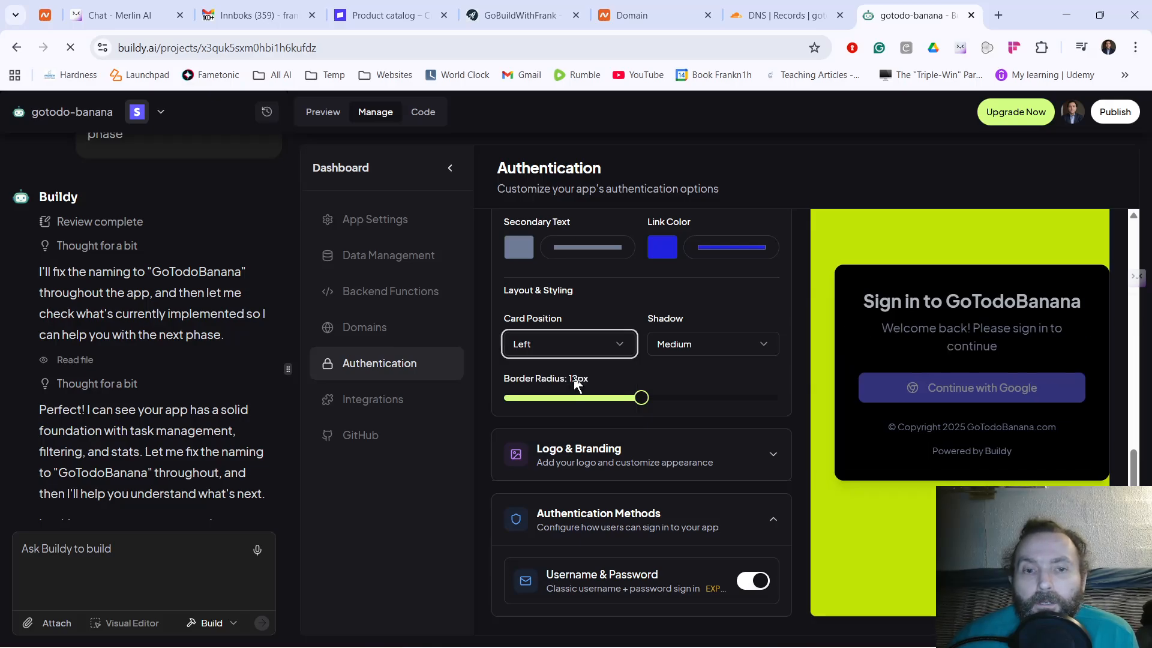
click(582, 344)
click(559, 424)
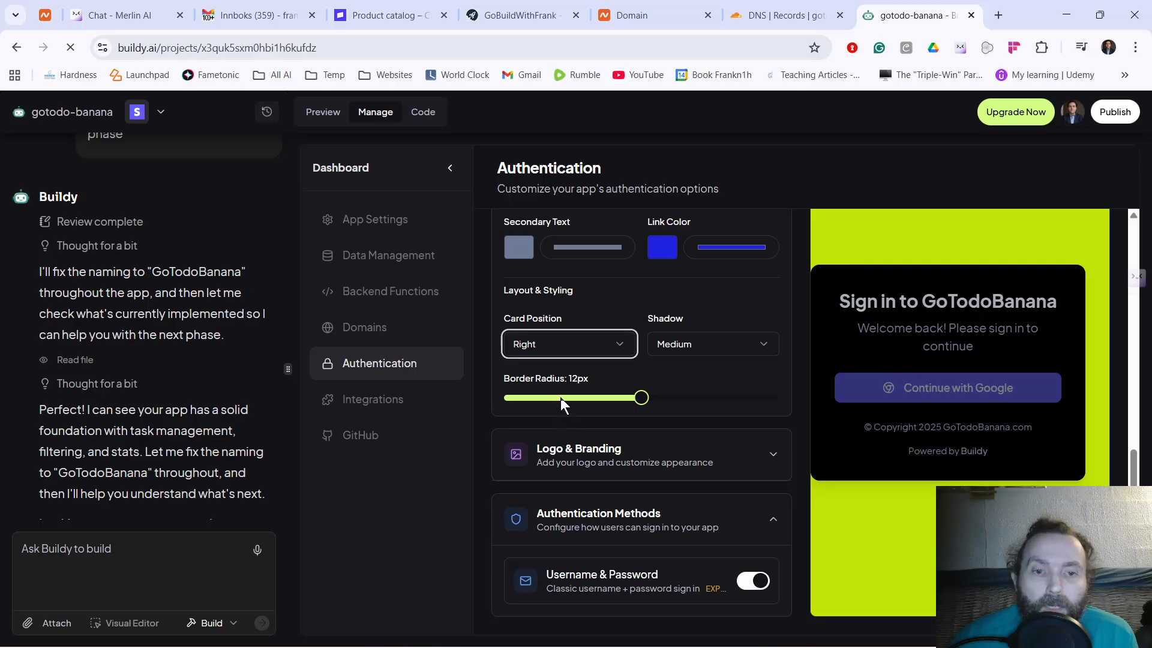
click(563, 351)
click(562, 411)
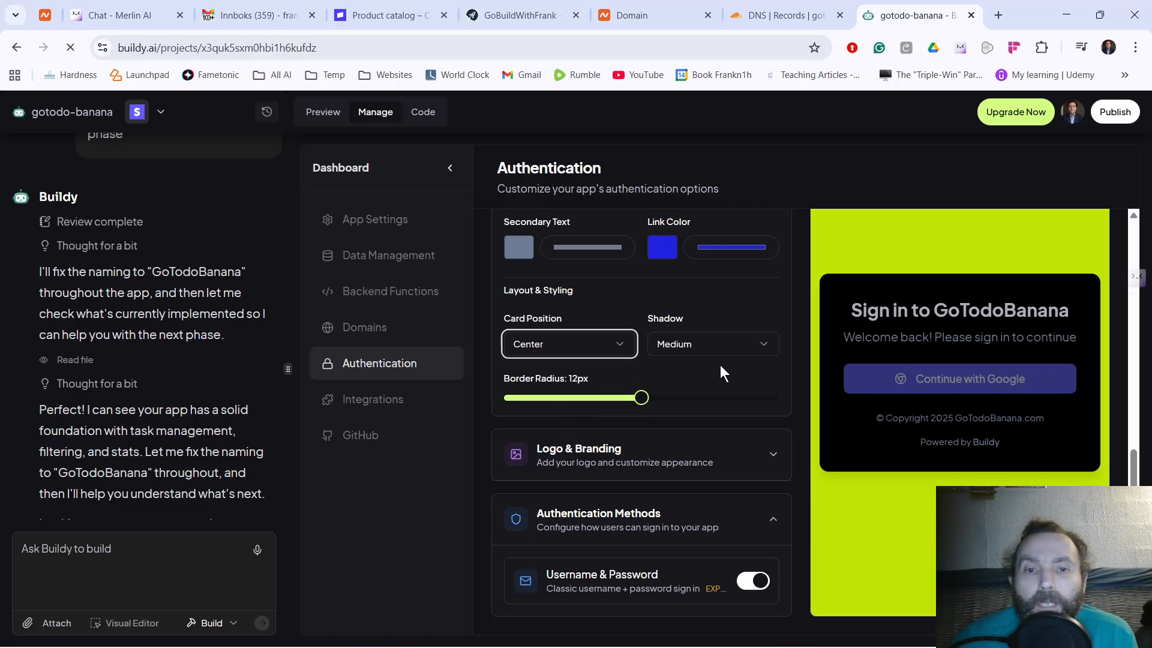
Step: Try the Heavy, None and Light shadows for the sign-in card and return it to Medium
click(712, 344)
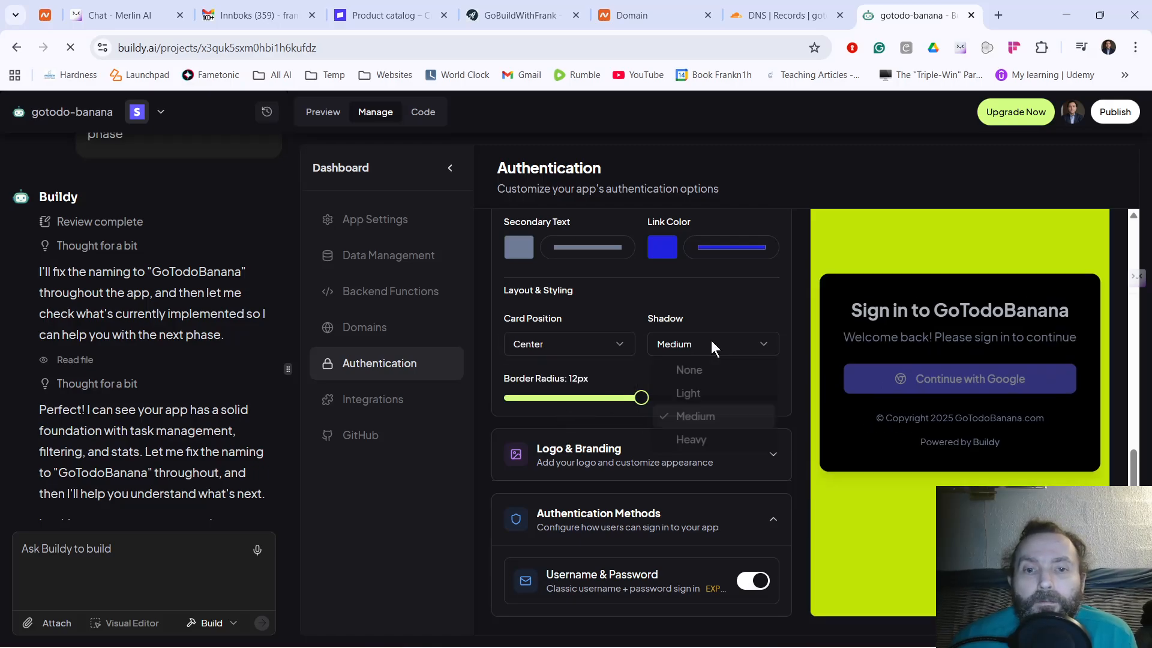
click(708, 449)
click(724, 355)
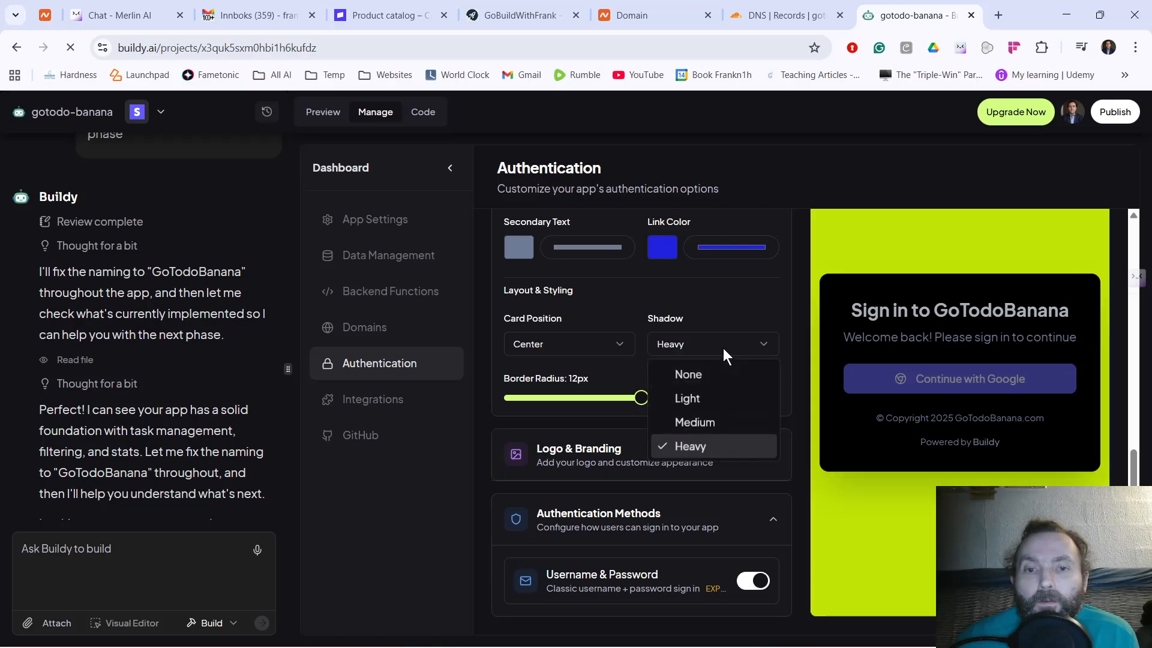
click(714, 376)
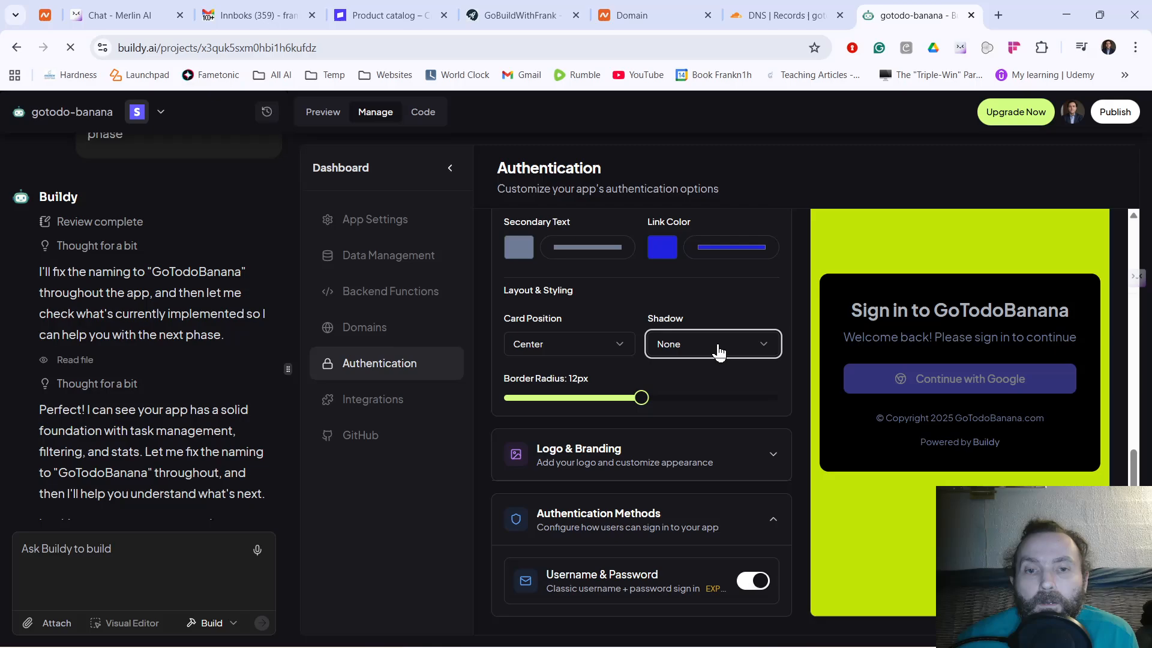
click(721, 352)
click(717, 401)
click(725, 349)
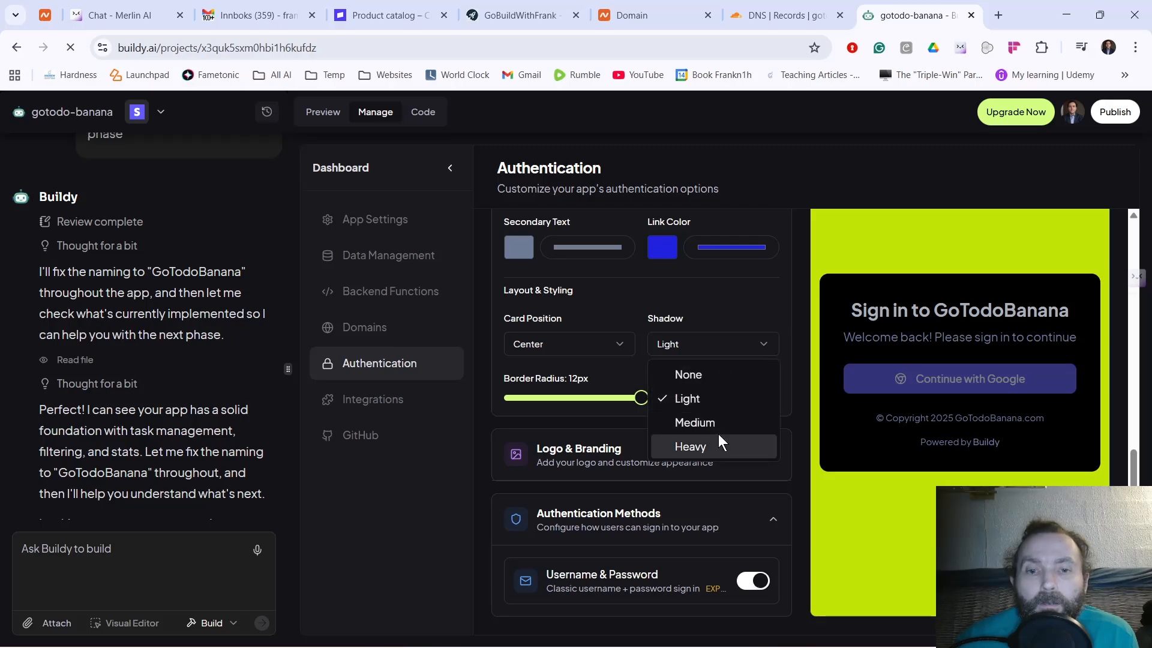
click(720, 424)
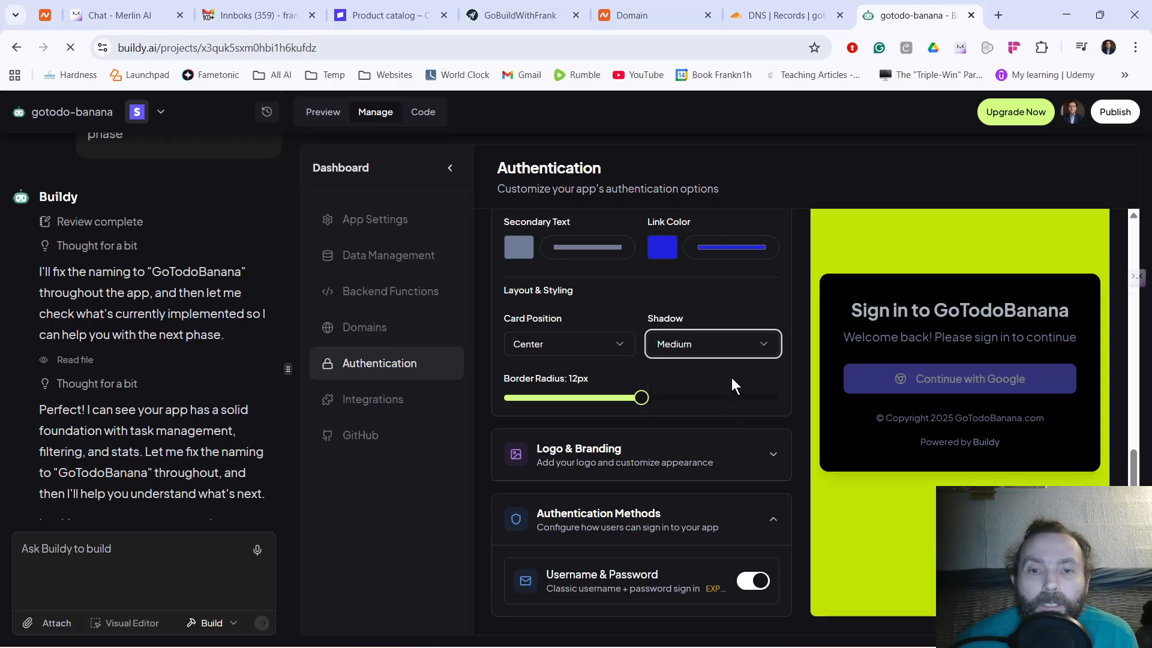
Step: Increase the sign-in card's border radius to 24px
click(645, 400)
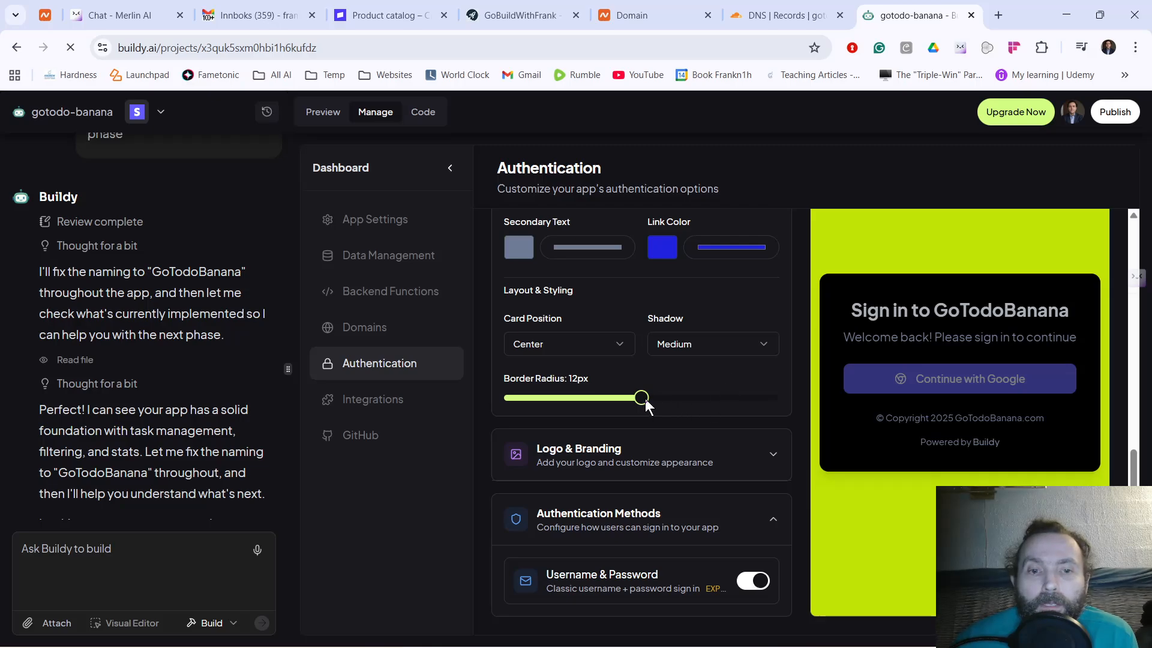
drag(646, 401, 828, 393)
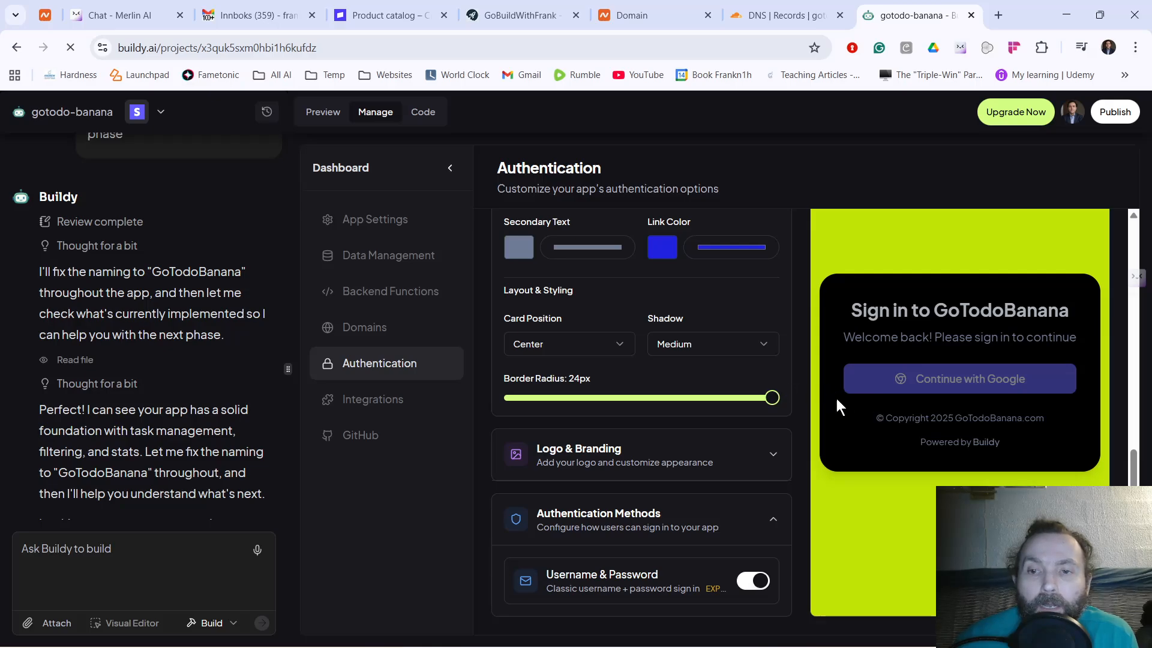
Step: Check the URL and upload options for the sign-in page's logo and branding without adding a logo
click(723, 461)
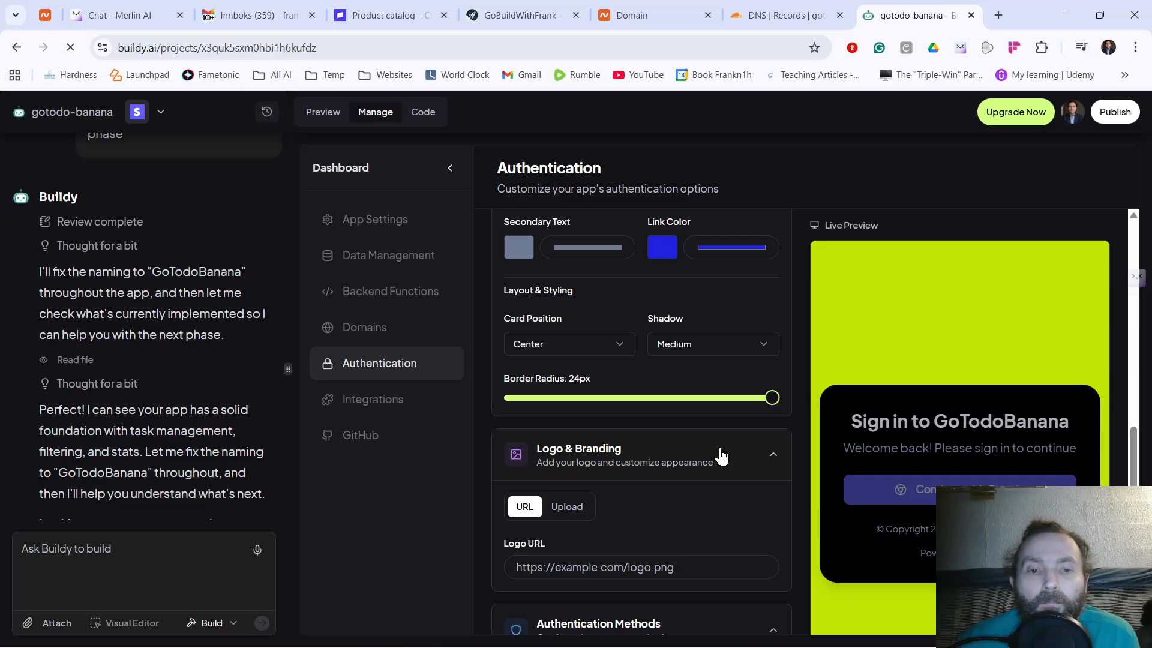
scroll(702, 458, down, 2)
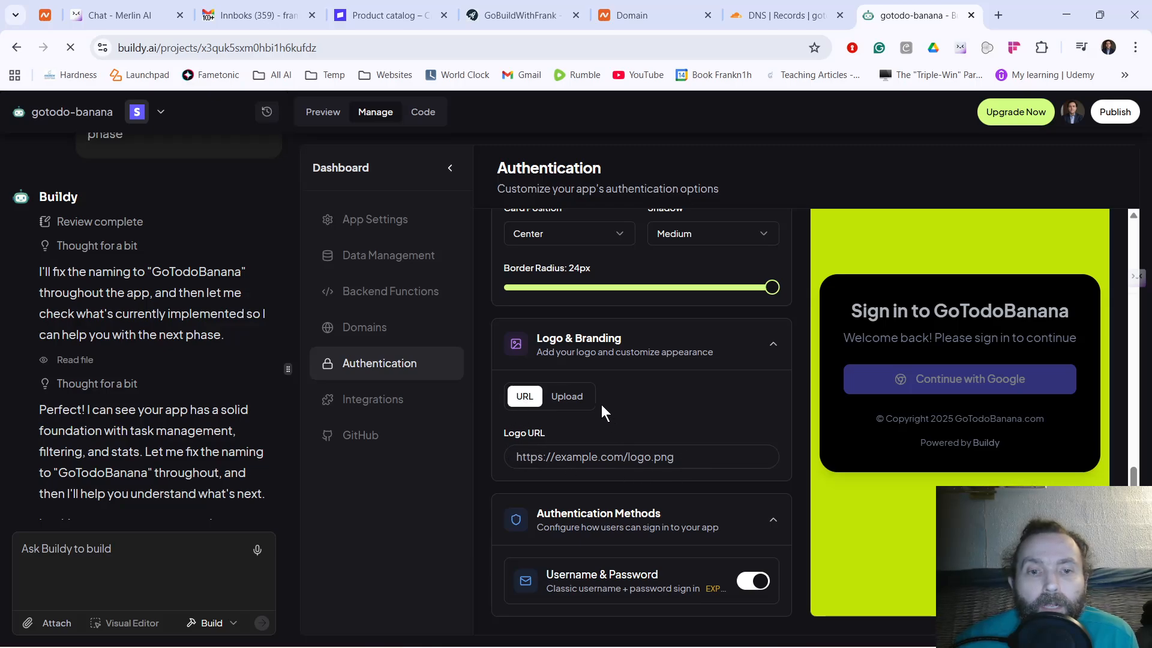
click(567, 397)
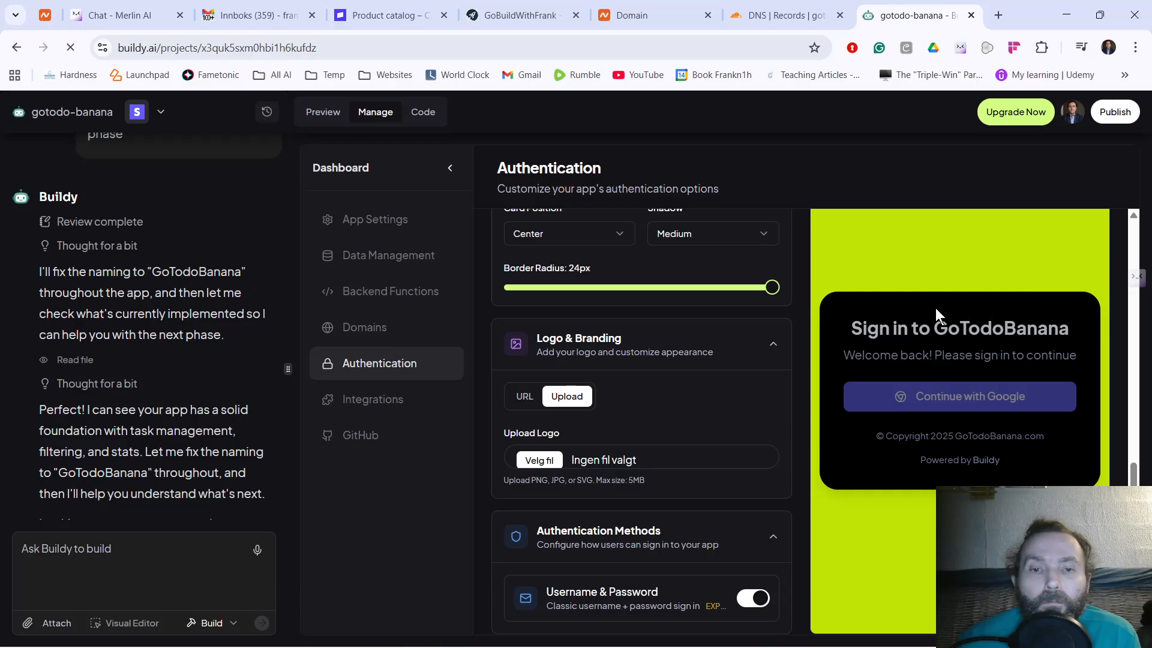
click(779, 348)
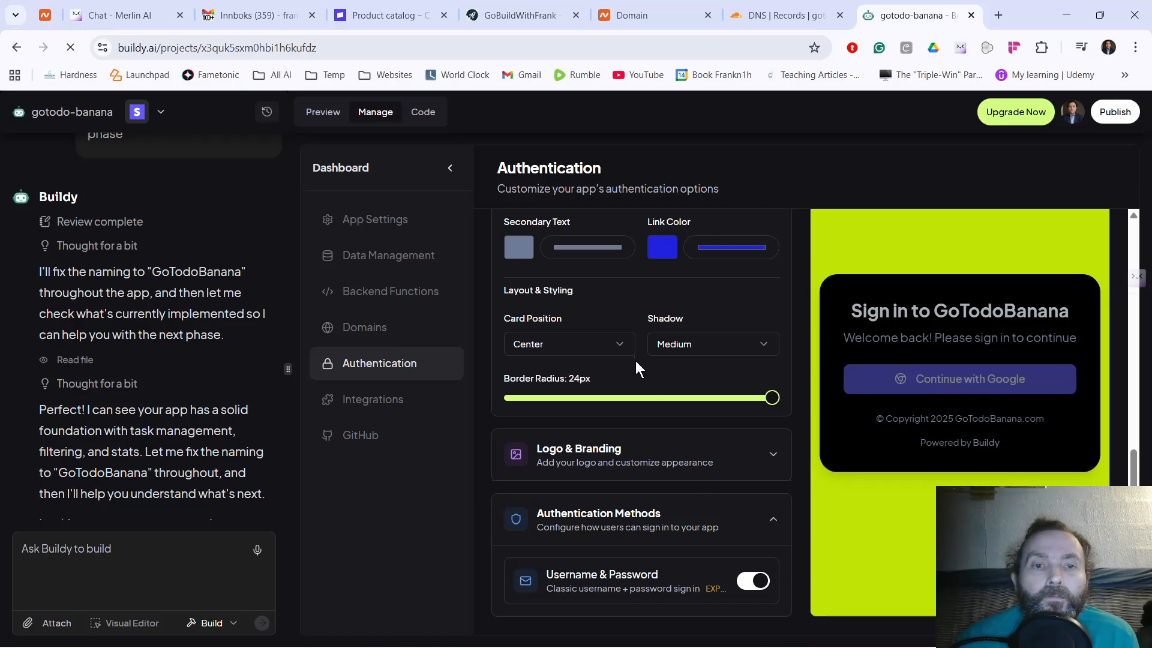
Step: Save the sign-in page's customization changes
scroll(658, 480, up, 2)
scroll(659, 478, up, 6)
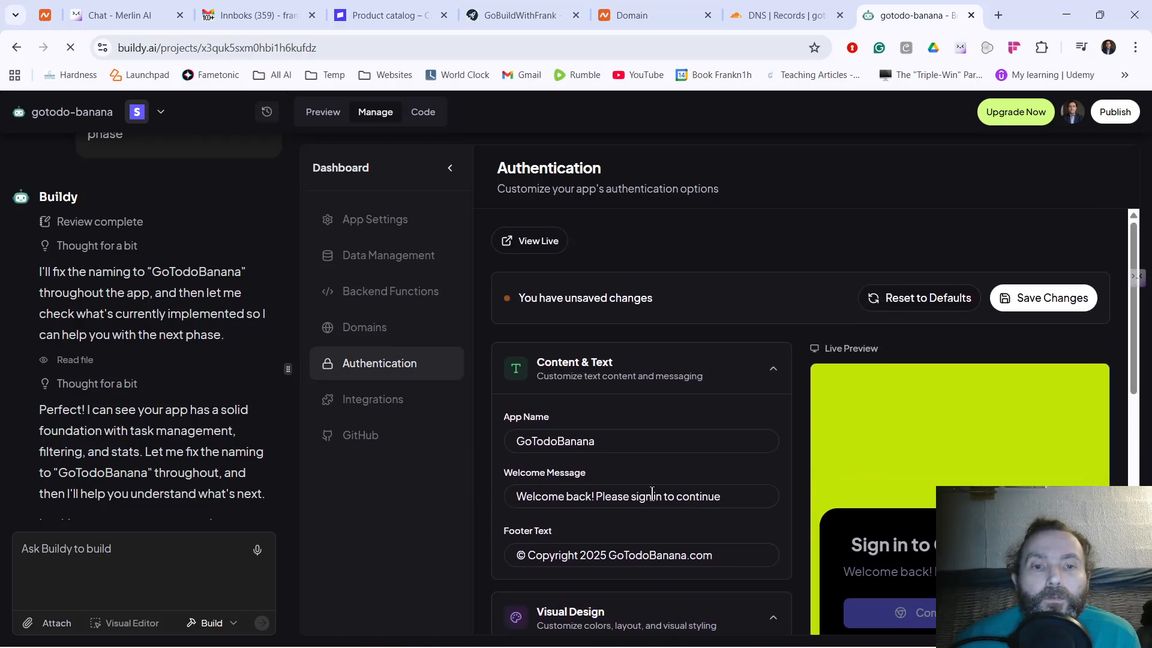
click(1045, 297)
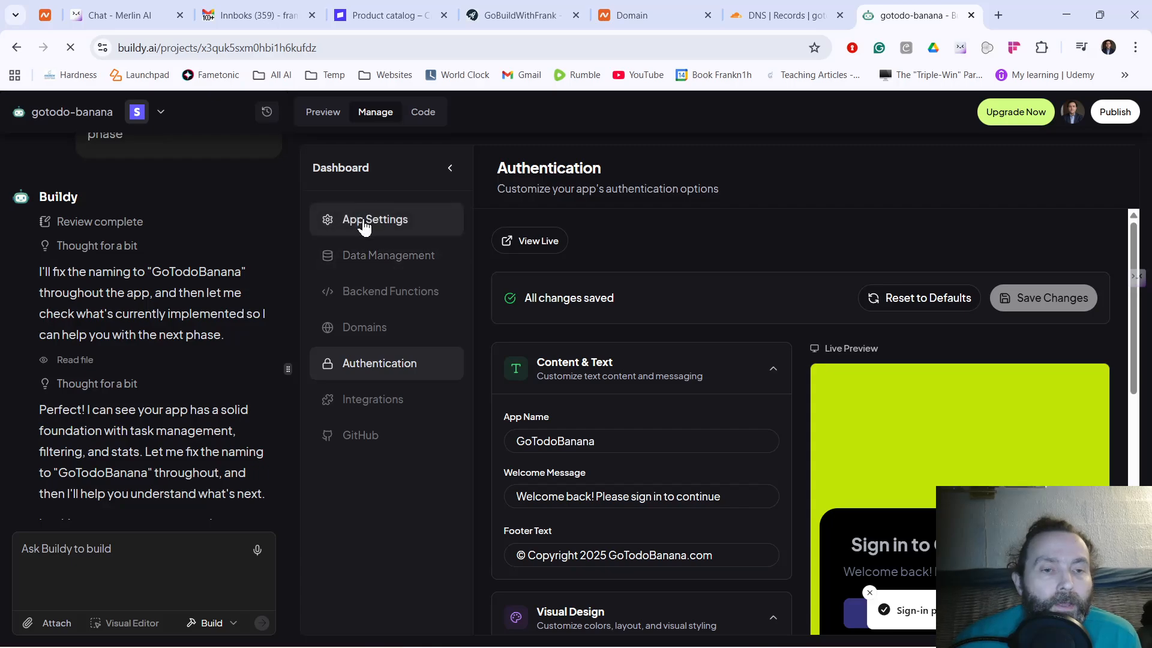
Step: View the project's active integrations and load a refreshed preview of the app's Home page
click(376, 405)
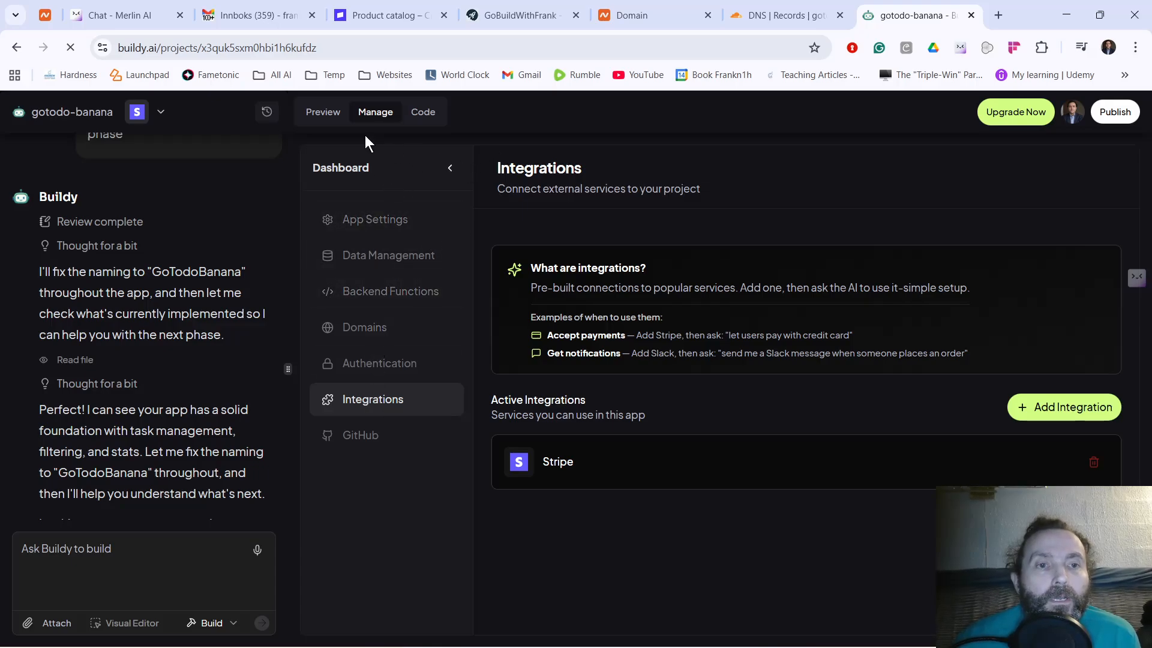
click(323, 114)
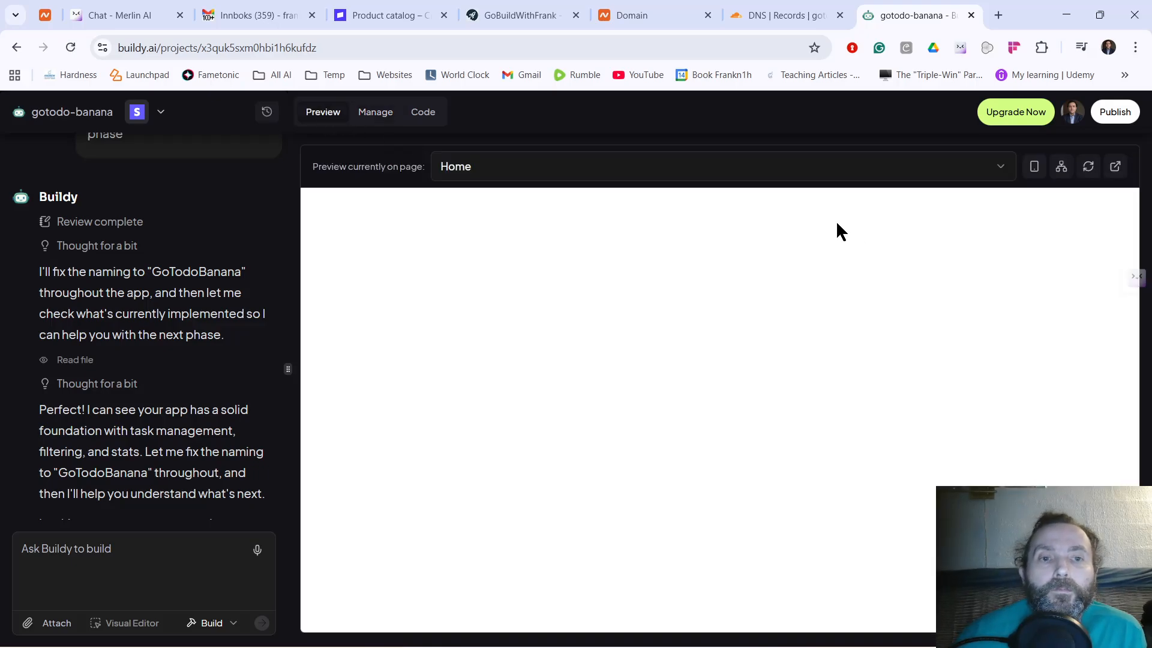
click(655, 178)
click(632, 211)
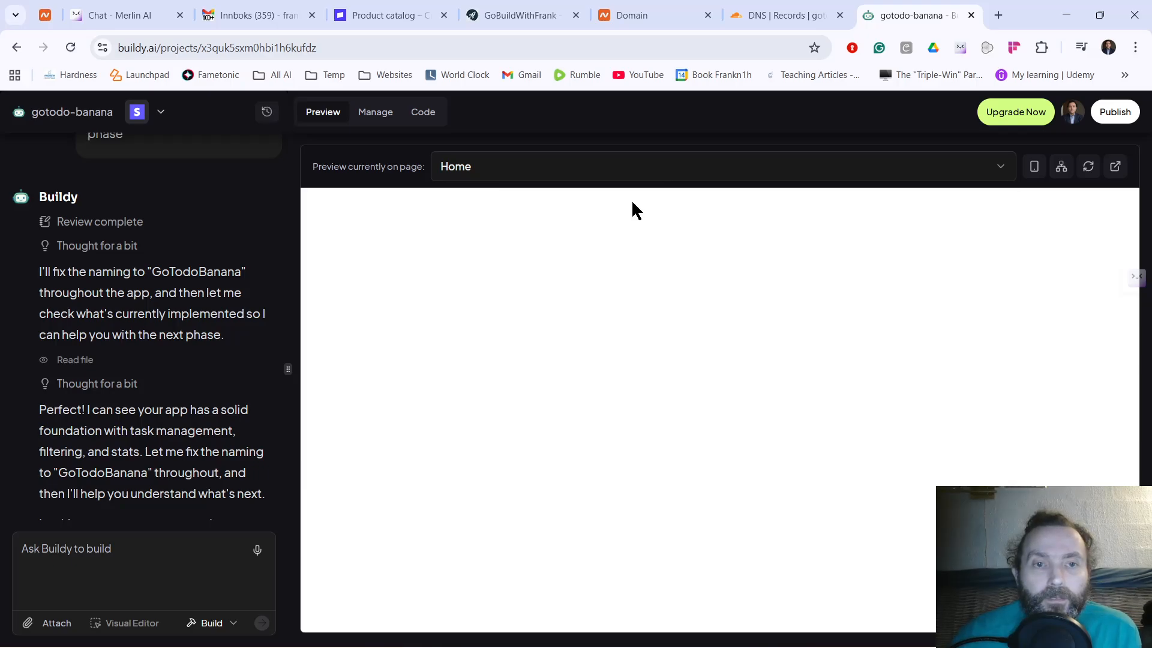
click(1089, 173)
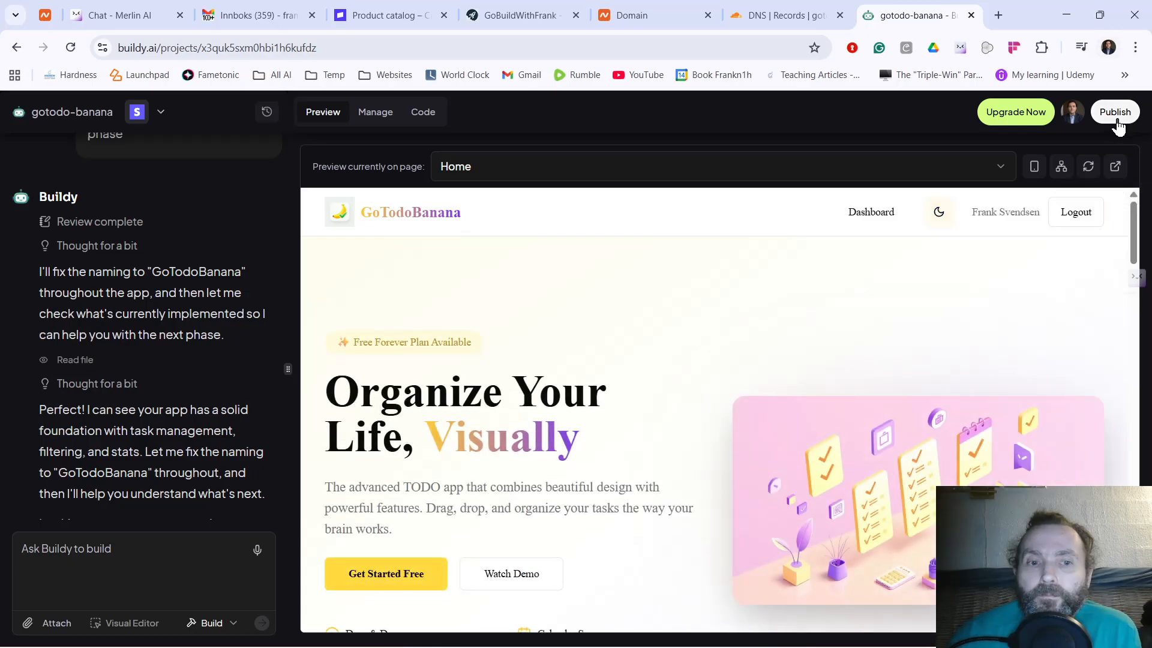
Step: Examine the Home page preview's sections and switch it to dark mode to check their appearance
scroll(643, 397, down, 2)
scroll(702, 387, down, 4)
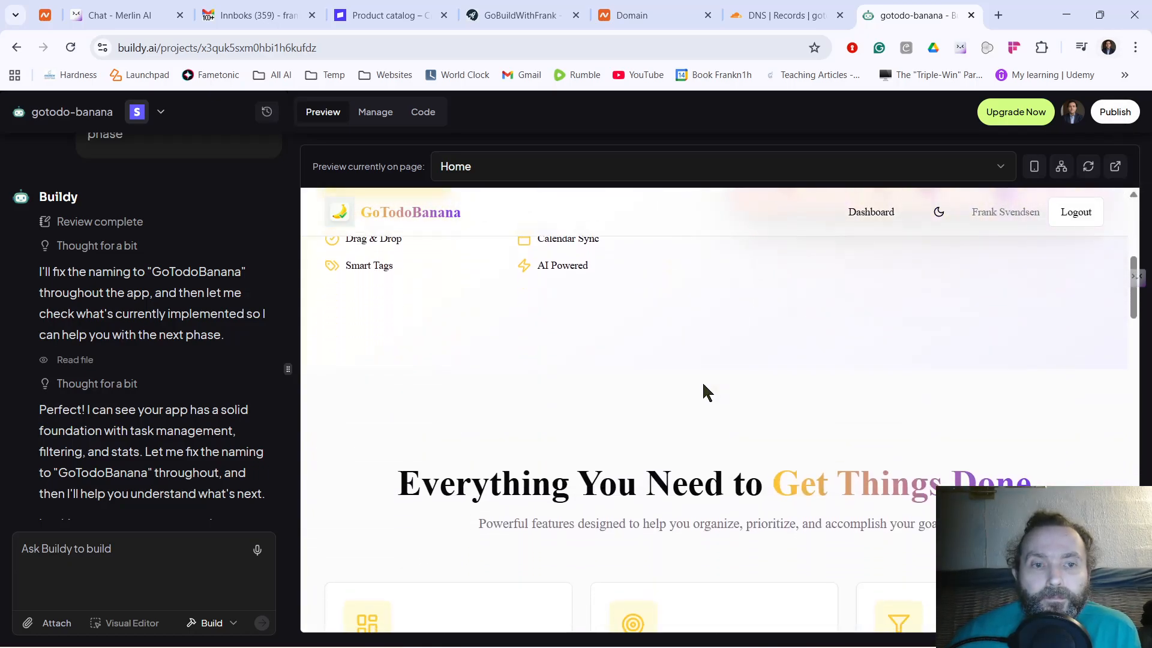
scroll(702, 387, up, 2)
click(938, 221)
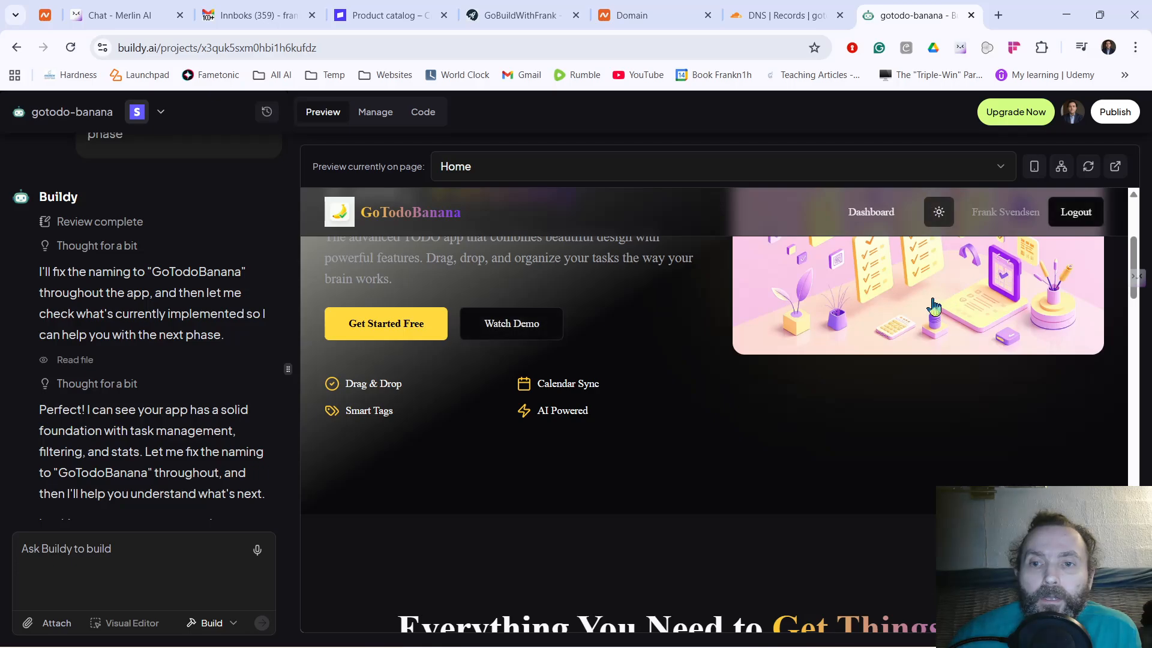
scroll(722, 432, up, 4)
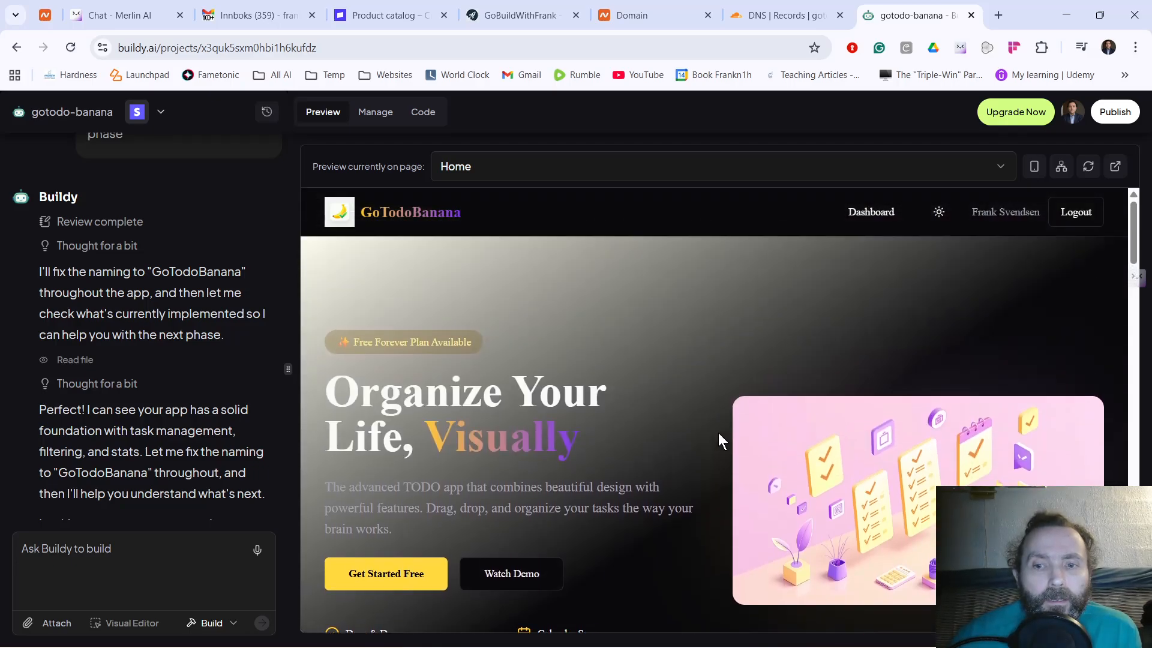
scroll(718, 433, down, 5)
scroll(718, 438, down, 8)
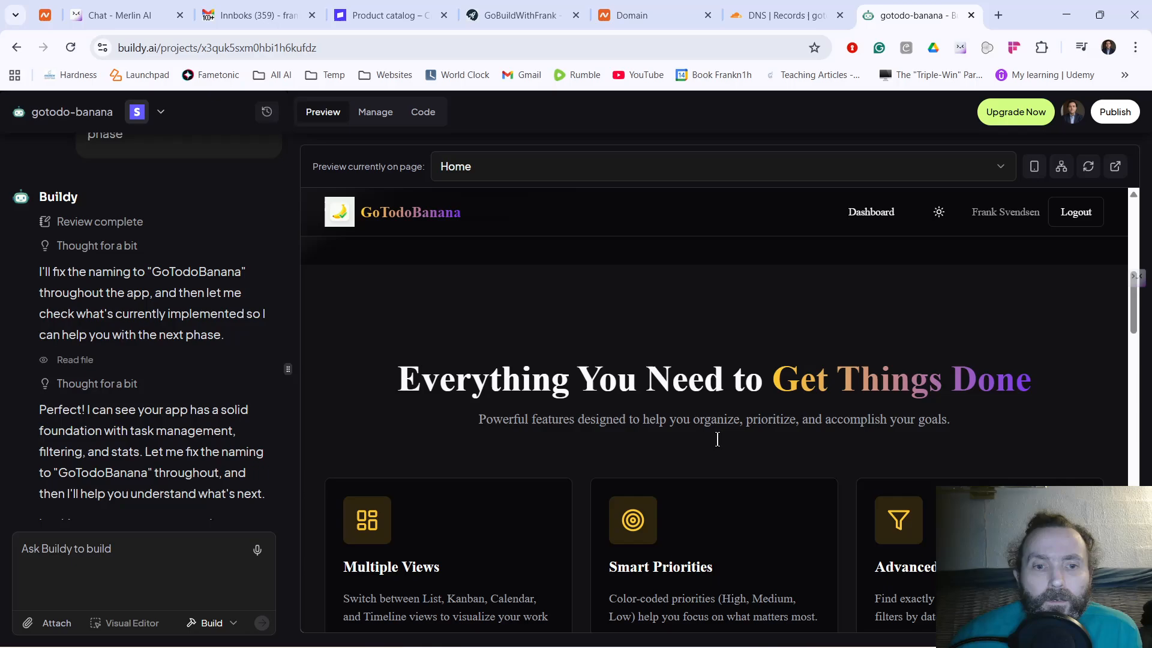
scroll(722, 453, down, 2)
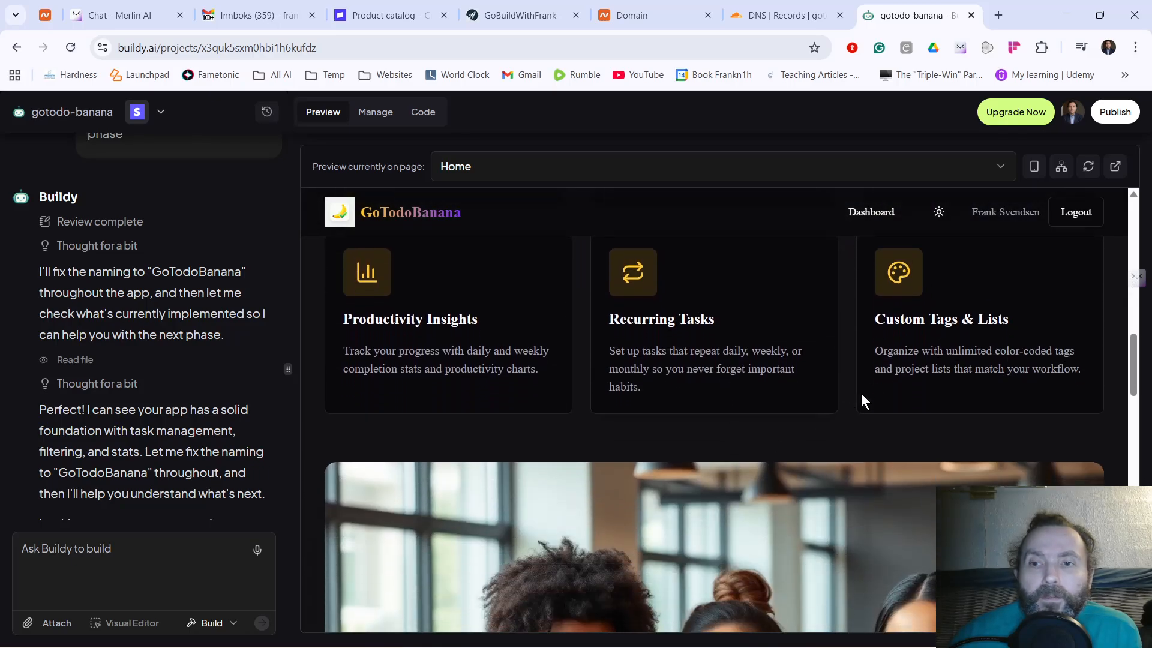
Step: Publish the gotodo-banana project to the web and dismiss the sharing dialog
click(1114, 114)
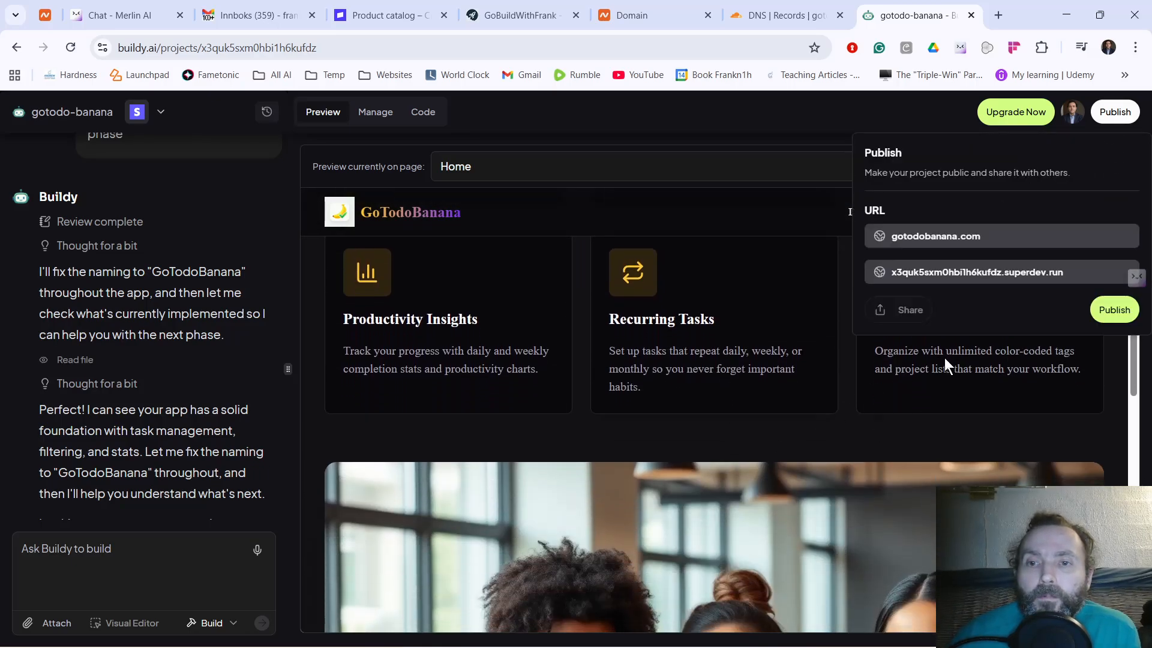
click(1114, 310)
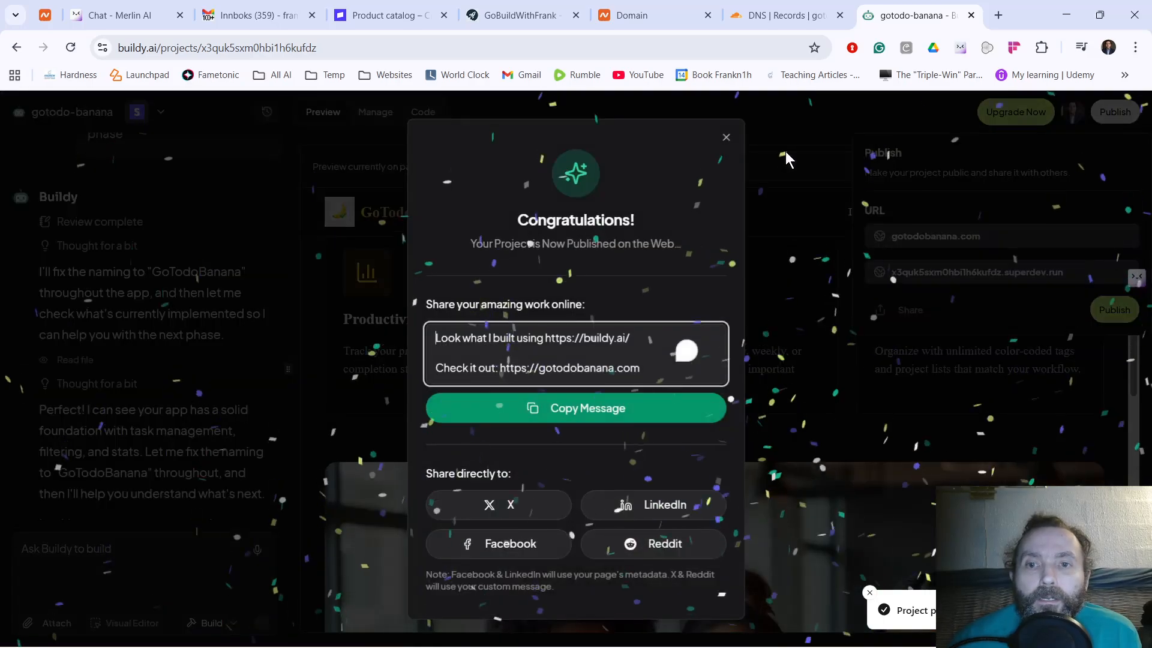
click(725, 138)
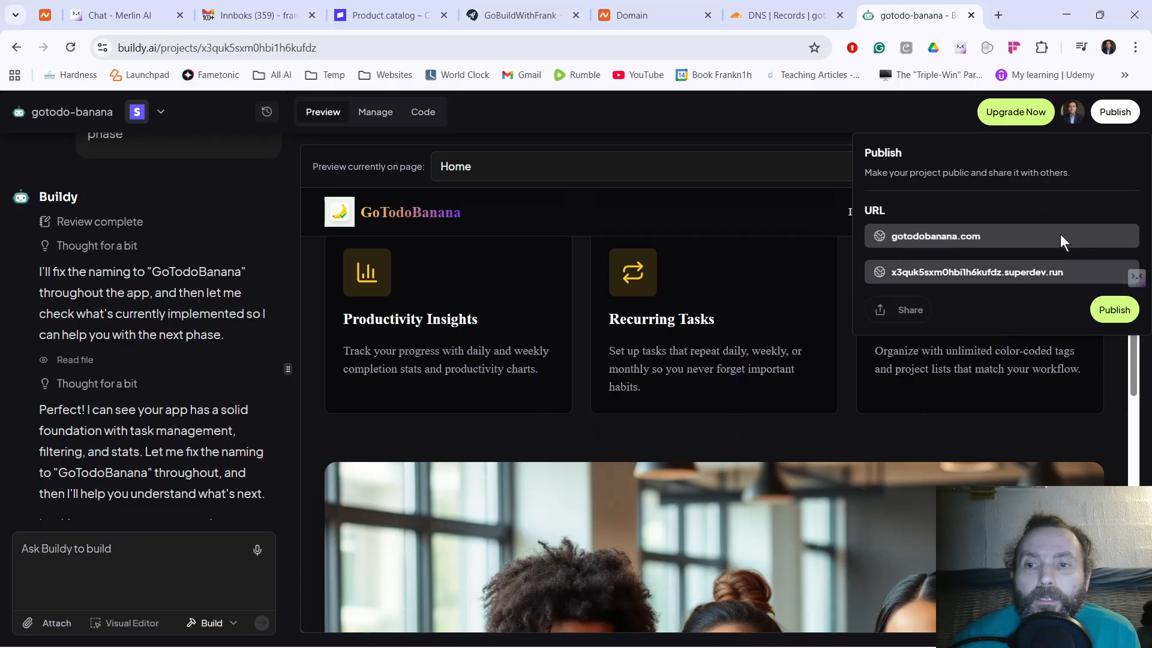
click(697, 134)
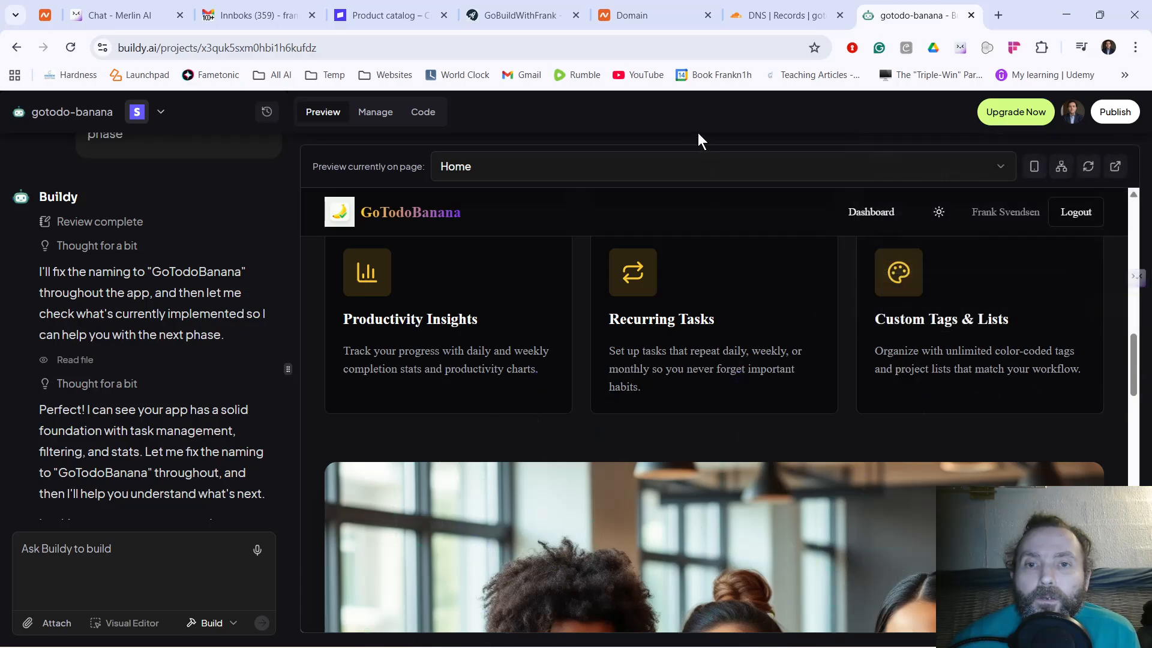
Step: Open the published site at gotodobanana.com and switch it to dark mode
click(1117, 114)
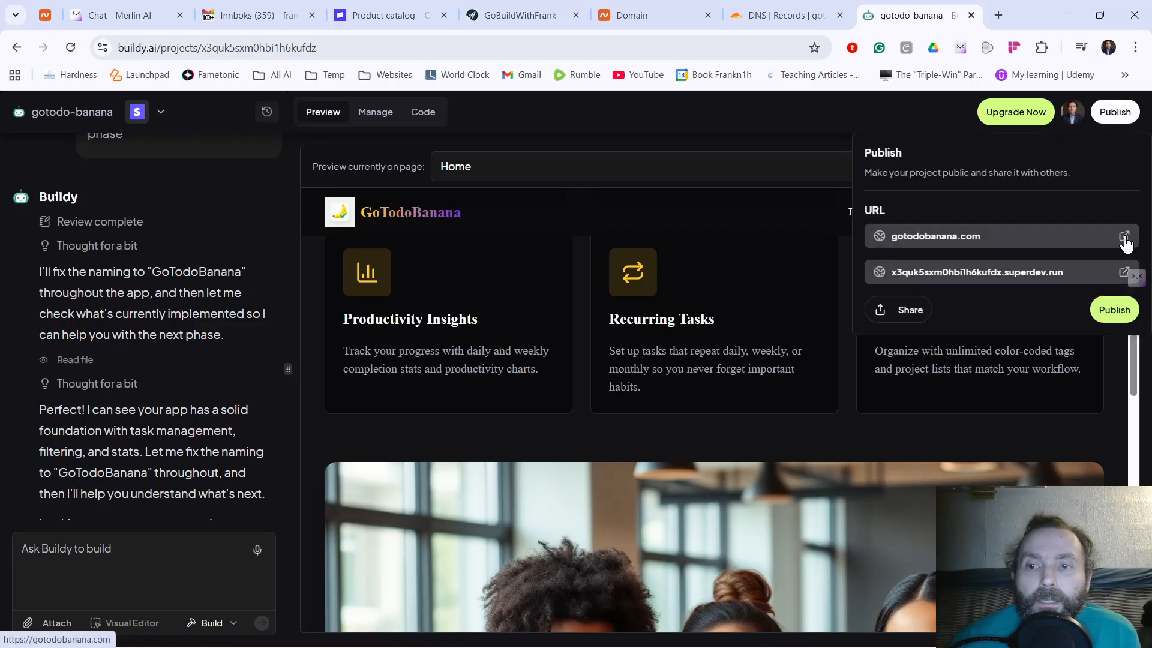
click(1122, 237)
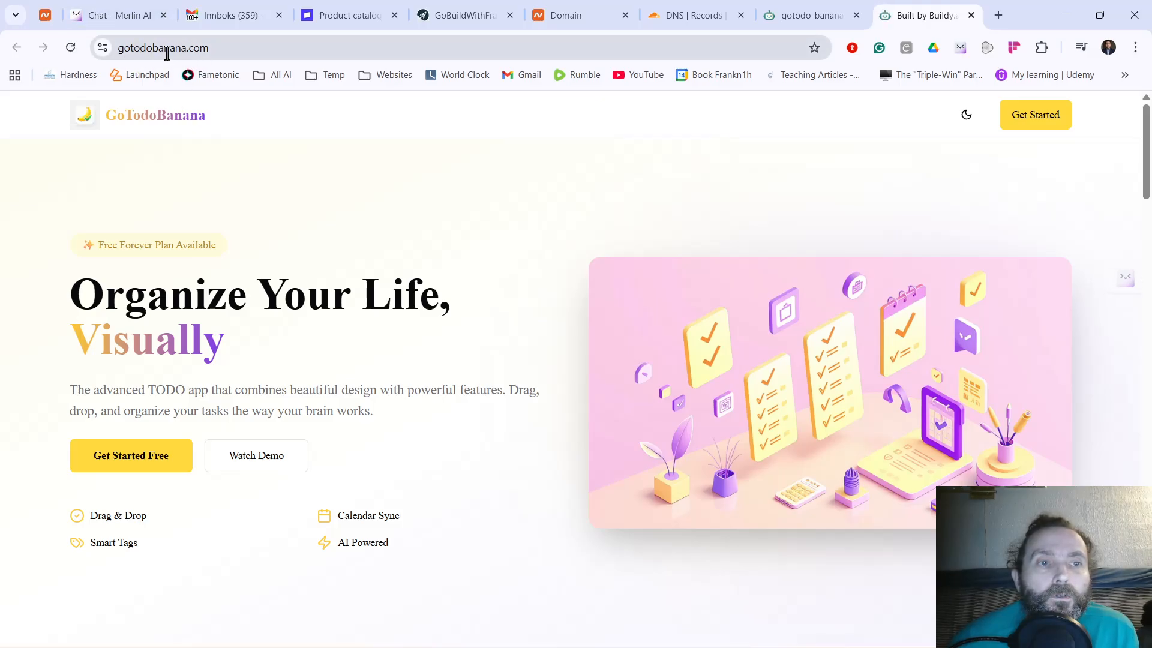
click(966, 116)
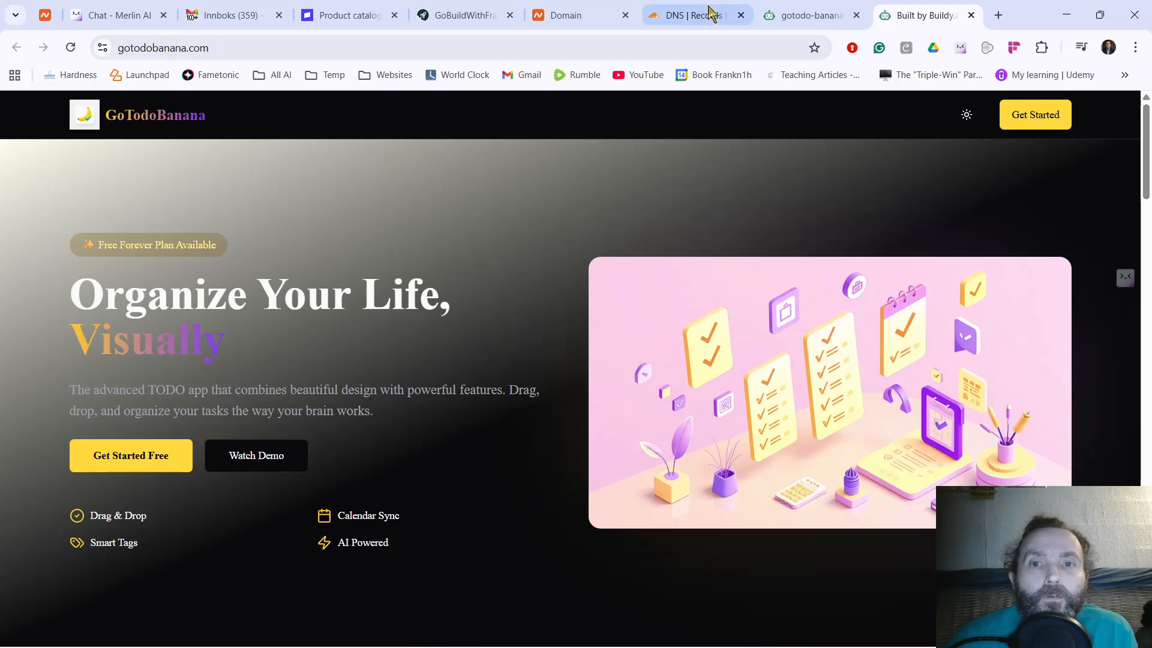
Step: Switch to the Buildy coaching website and review its community leadership and platform recommendation sections
click(487, 15)
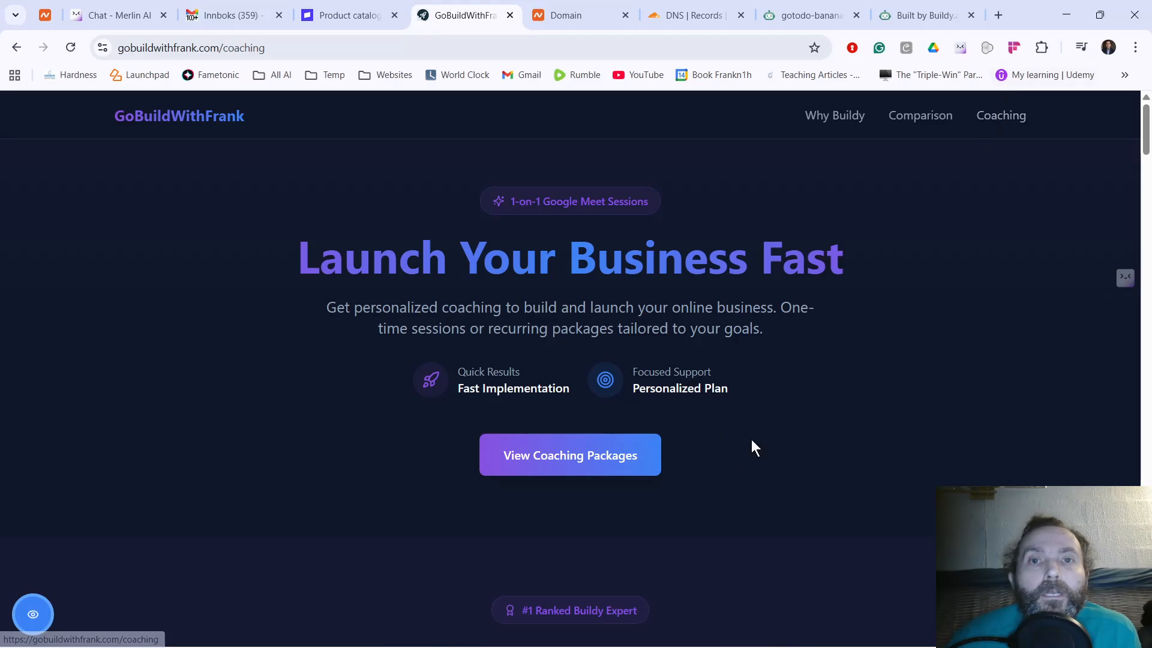
scroll(773, 454, down, 5)
scroll(798, 480, down, 20)
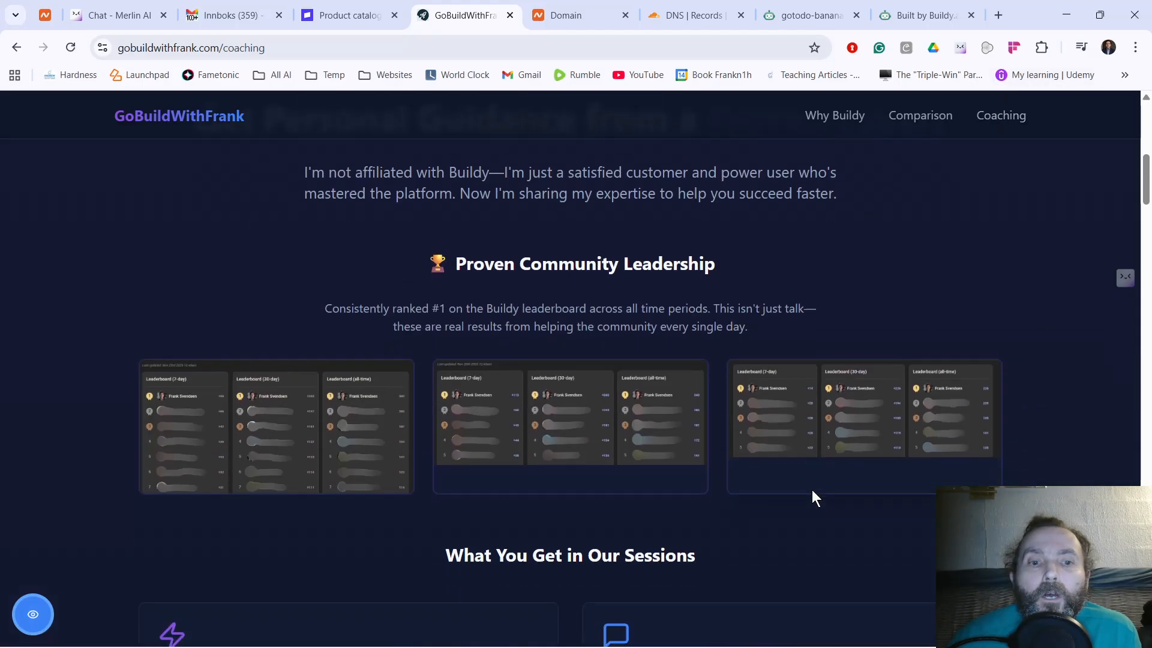
scroll(810, 501, down, 2)
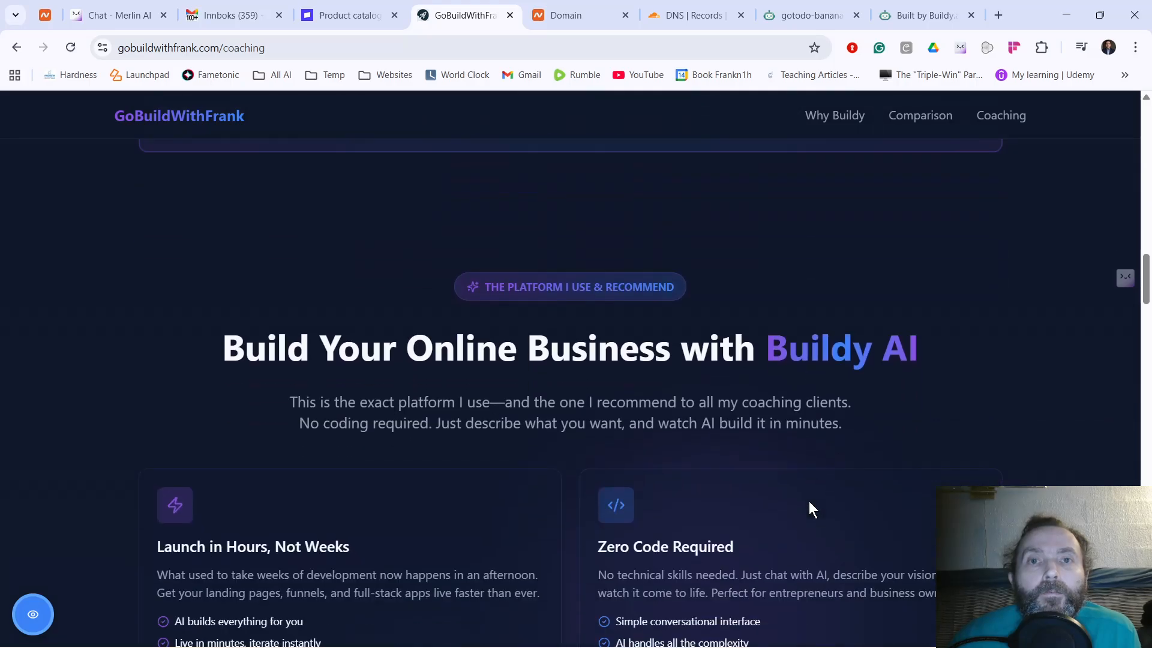